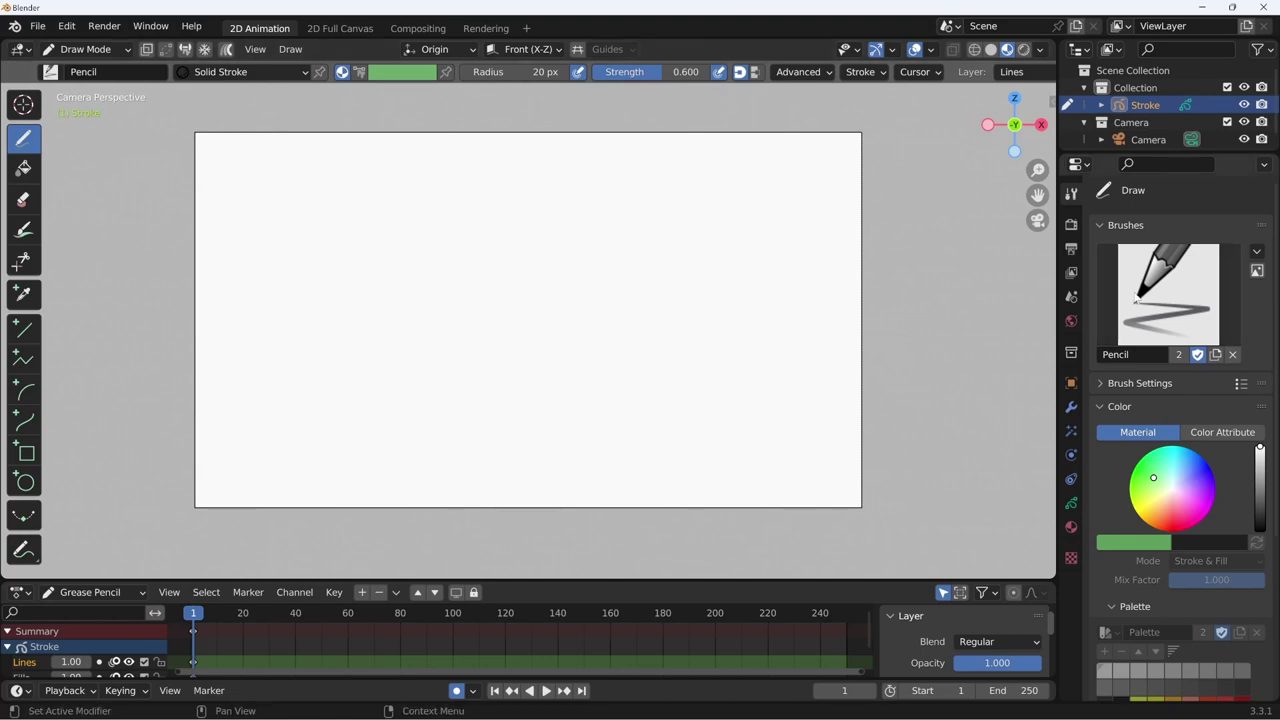
# - Set render Resolution X and Y to 1024 px and frame the camera in the viewport
pyautogui.click(1071, 248)
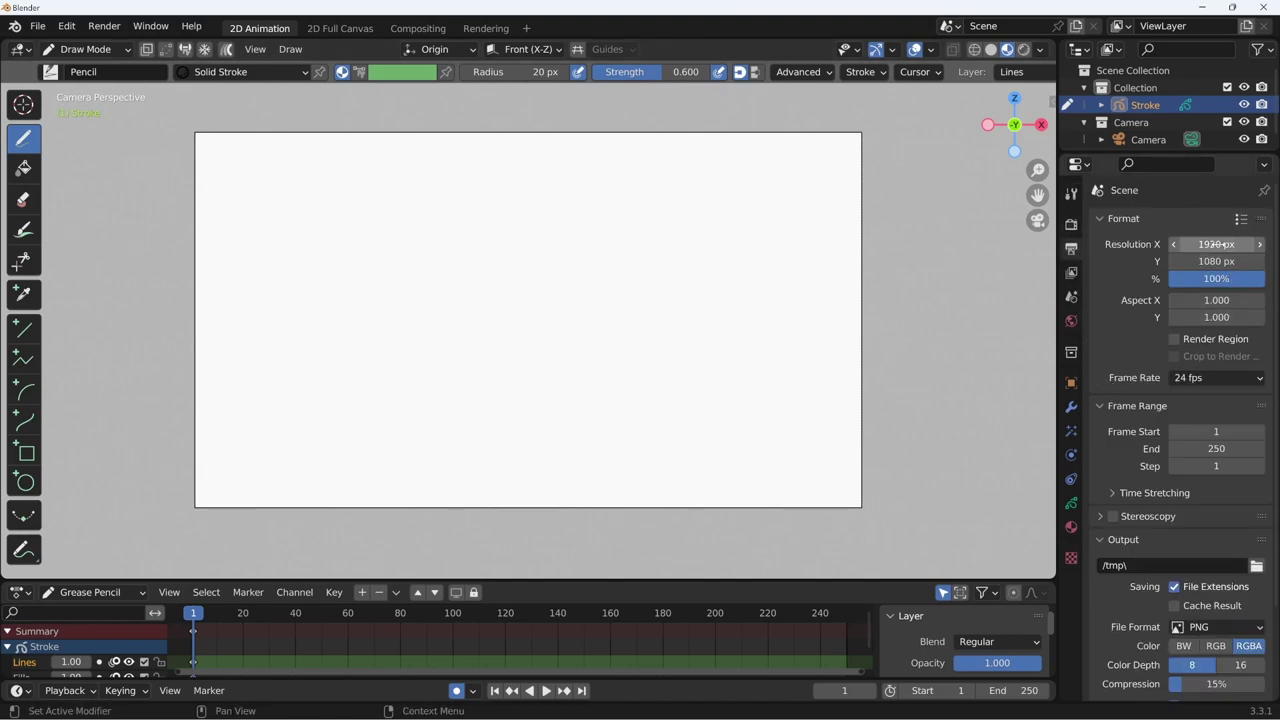
pyautogui.moveTo(1215, 244); pyautogui.dragTo(1215, 261)
pyautogui.write('10')
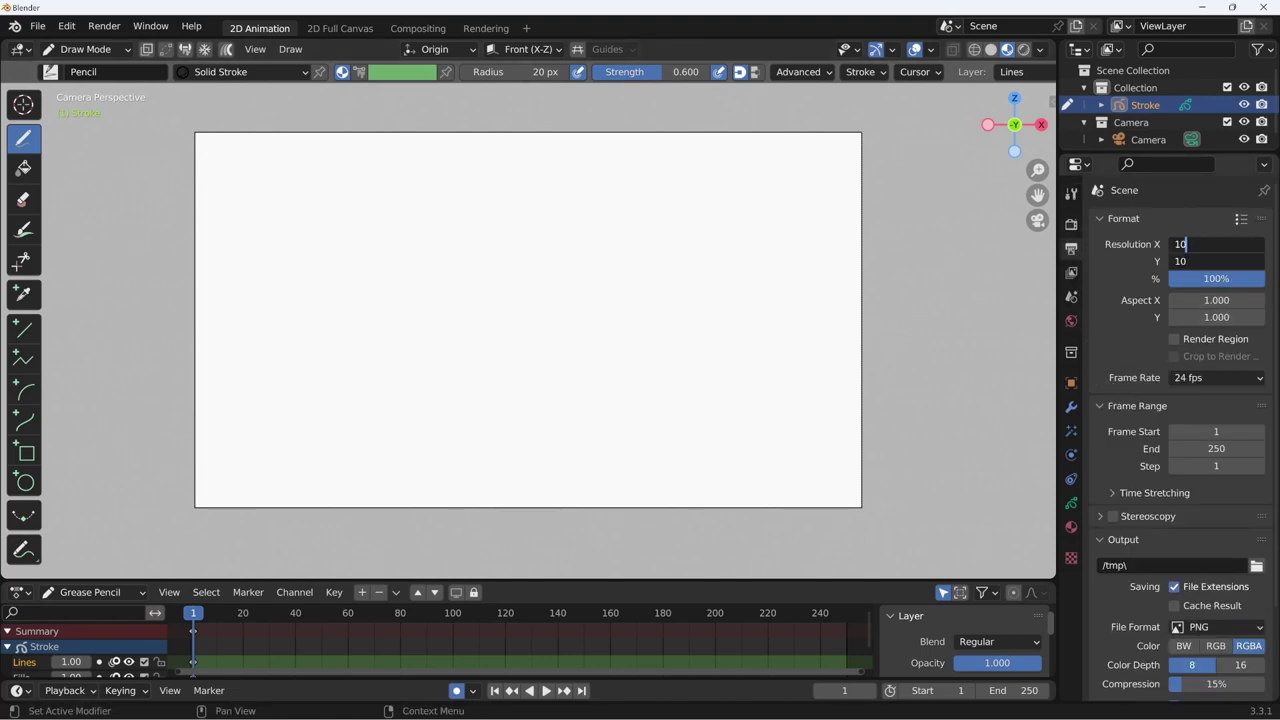
pyautogui.write('24')
pyautogui.press('Return')
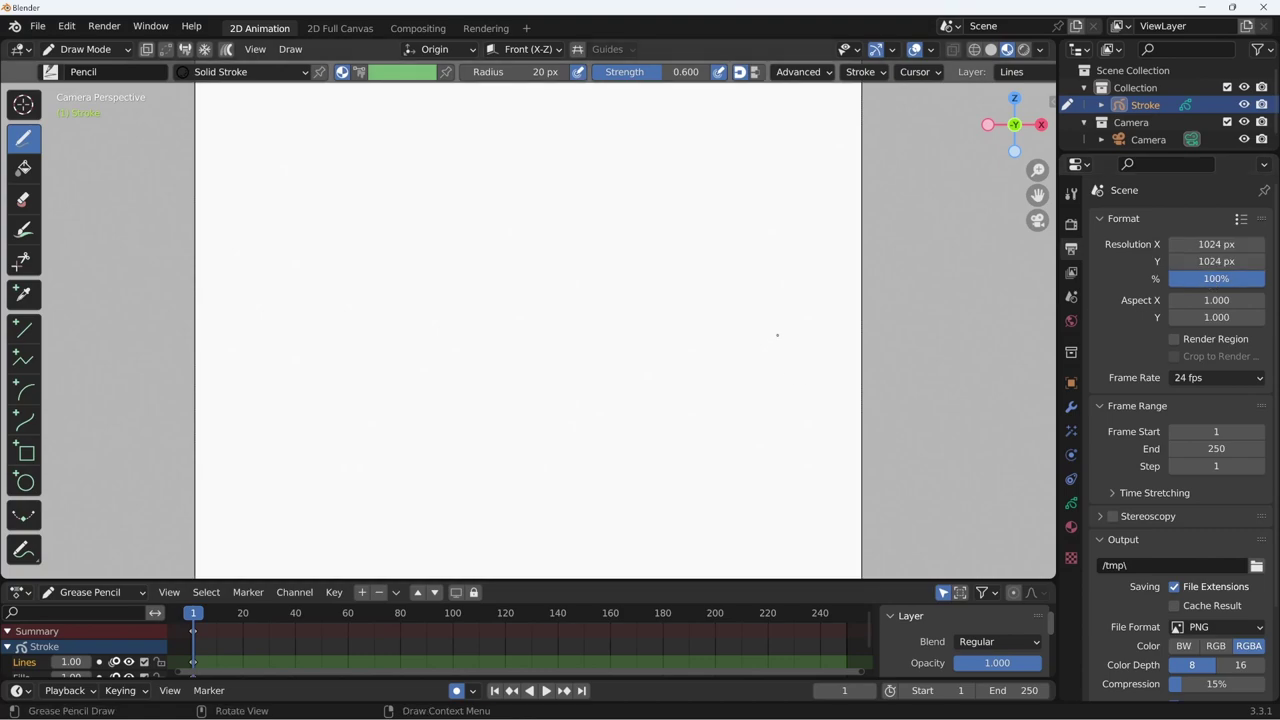
pyautogui.scroll(-3, 732, 354)
pyautogui.scroll(1, 732, 354)
pyautogui.scroll(-1, 732, 354)
pyautogui.scroll(1, 732, 354)
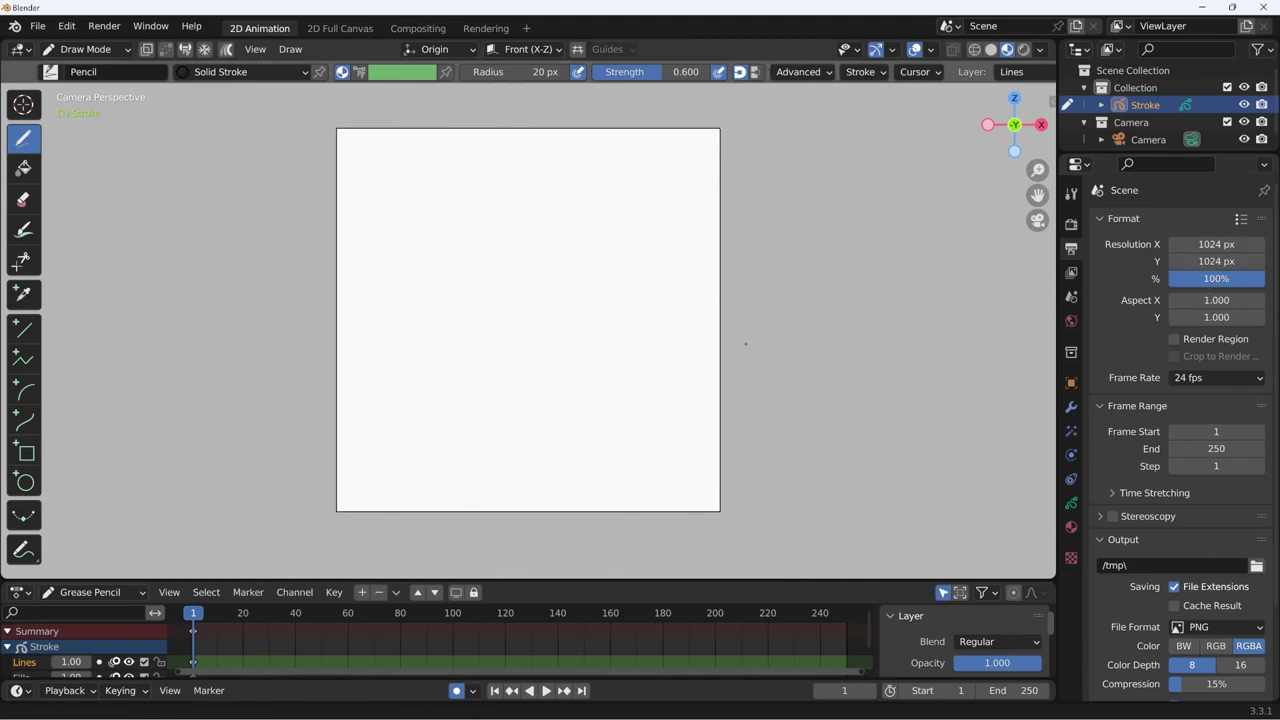
pyautogui.scroll(1, 732, 354)
pyautogui.scroll(-2, 732, 354)
pyautogui.keyDown('ctrl'); pyautogui.scroll(2, 773, 371); pyautogui.keyUp('ctrl')
pyautogui.keyDown('ctrl'); pyautogui.scroll(1, 773, 371); pyautogui.keyUp('ctrl')
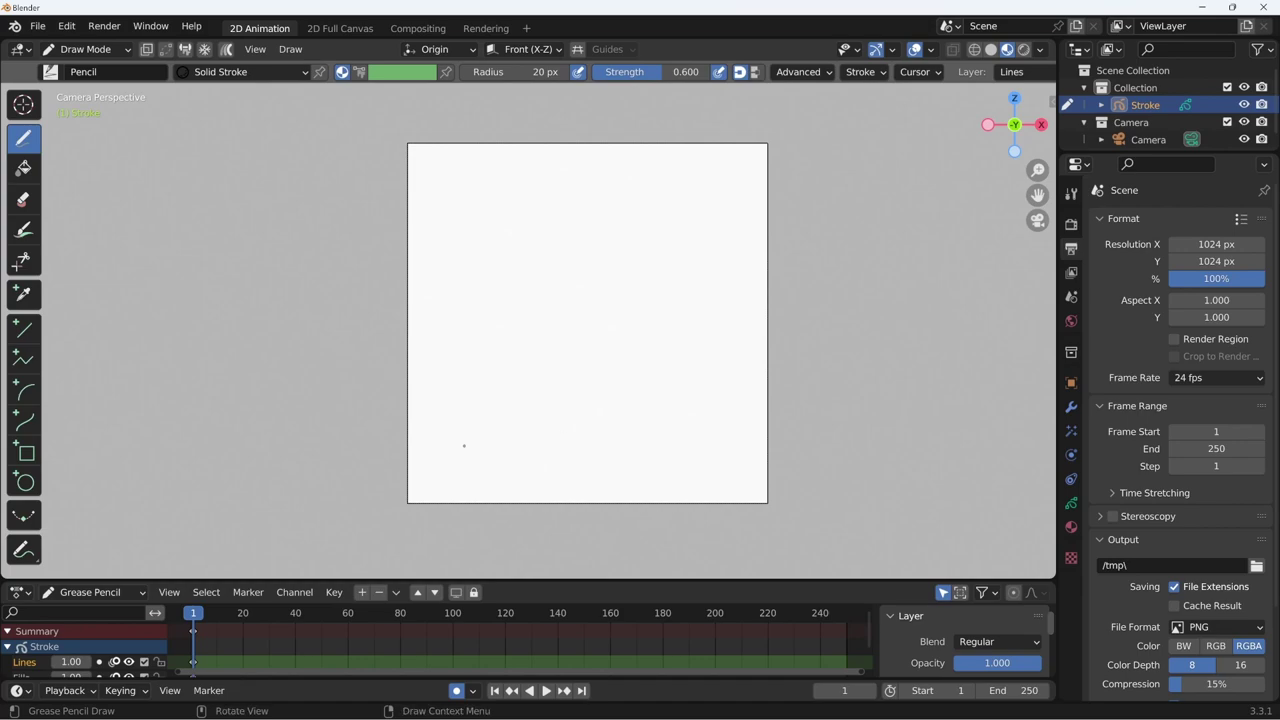
# - Switch to the Pen brush and draw parallel diagonal hatch lines across the camera frame
pyautogui.click(50, 71)
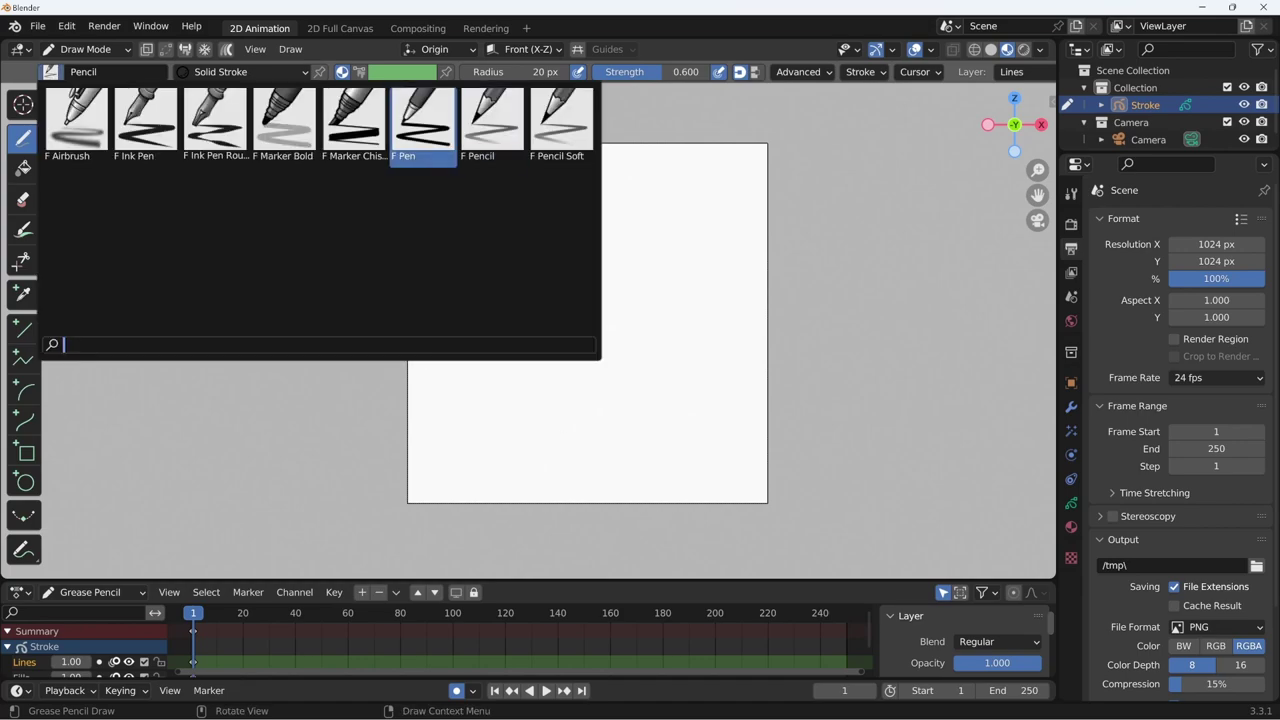
pyautogui.click(433, 130)
pyautogui.moveTo(410, 187); pyautogui.dragTo(472, 144)
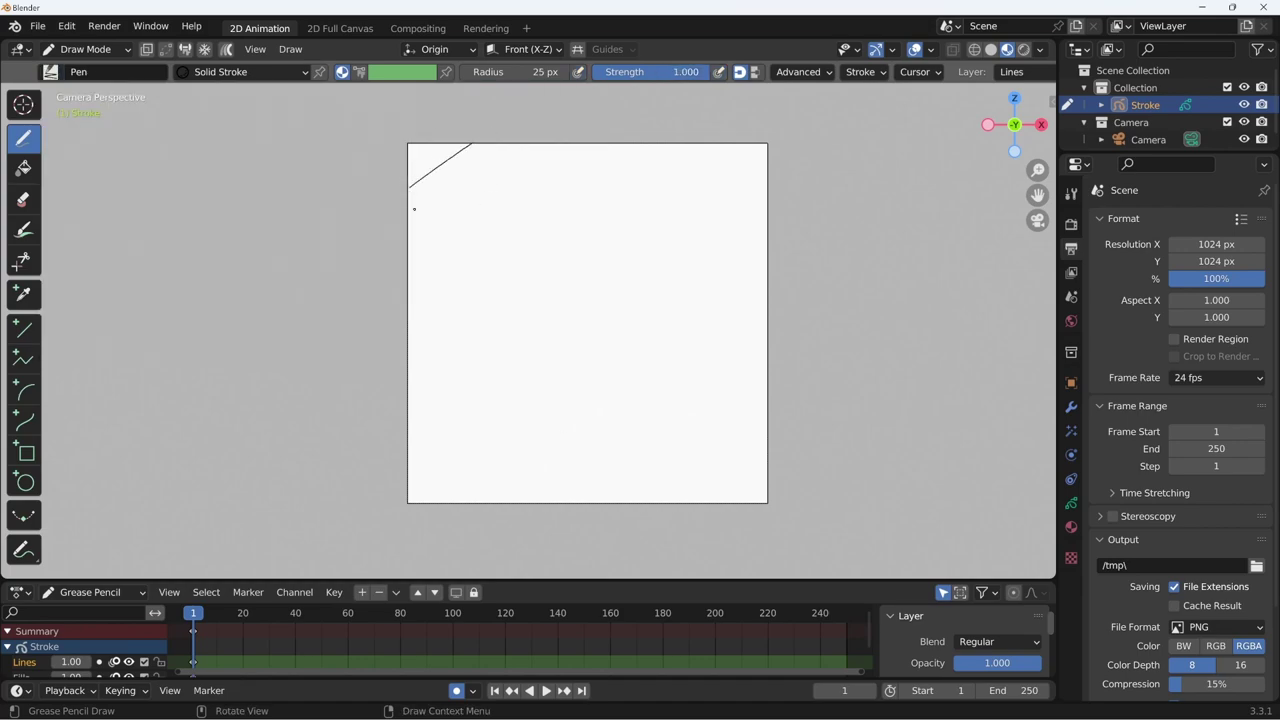
pyautogui.moveTo(399, 232); pyautogui.dragTo(515, 136)
pyautogui.moveTo(405, 267); pyautogui.dragTo(549, 133)
pyautogui.moveTo(397, 317)
pyautogui.mouseDown()
pyautogui.moveTo(587, 131)
pyautogui.moveTo(625, 135)
pyautogui.mouseUp()
pyautogui.moveTo(410, 406); pyautogui.dragTo(682, 122)
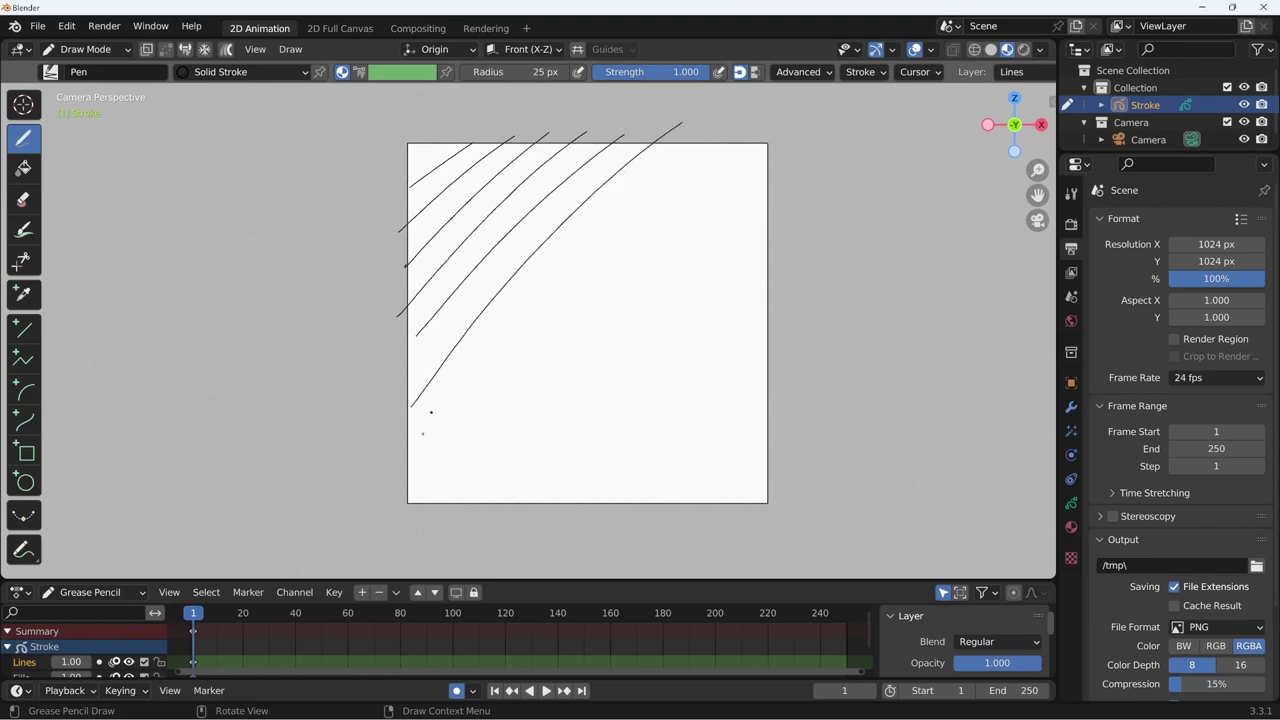
pyautogui.moveTo(427, 430); pyautogui.dragTo(695, 150)
pyautogui.moveTo(410, 508); pyautogui.dragTo(744, 147)
pyautogui.moveTo(462, 490); pyautogui.dragTo(763, 176)
pyautogui.moveTo(518, 486)
pyautogui.mouseDown()
pyautogui.moveTo(490, 528)
pyautogui.moveTo(771, 228)
pyautogui.mouseUp()
pyautogui.moveTo(525, 535); pyautogui.dragTo(770, 268)
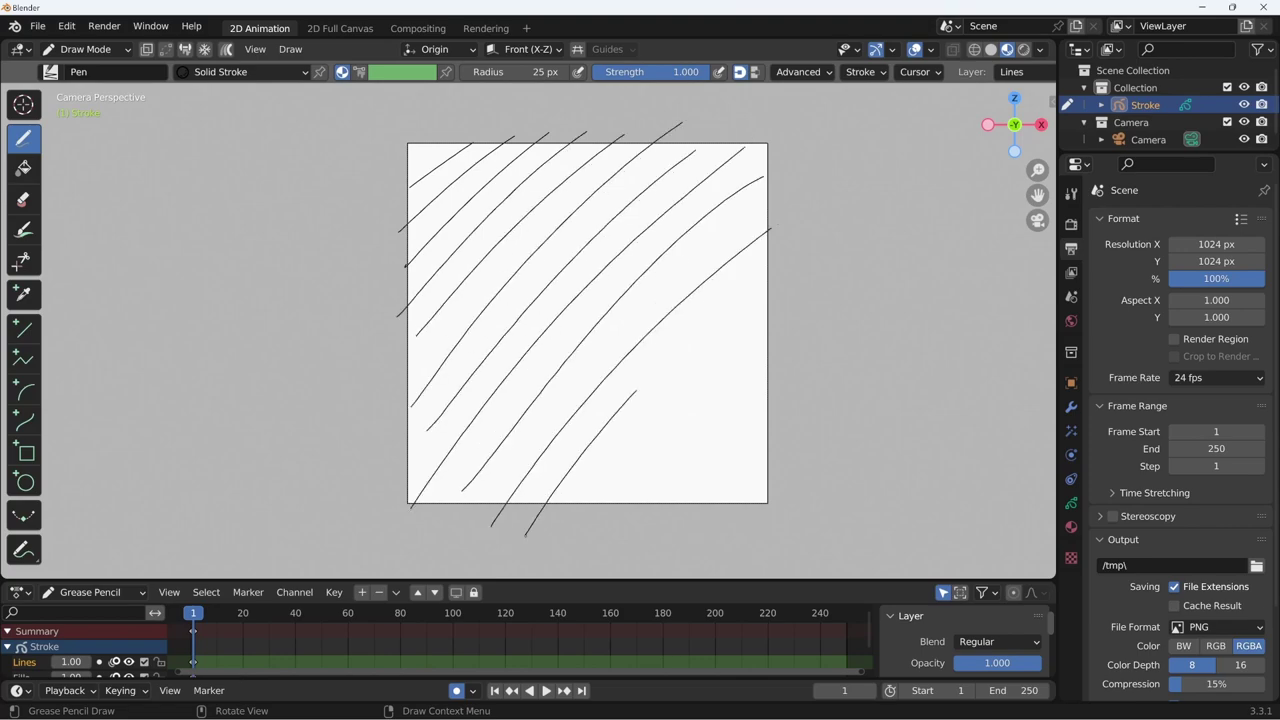
pyautogui.moveTo(575, 522); pyautogui.dragTo(778, 308)
pyautogui.moveTo(608, 537); pyautogui.dragTo(773, 360)
pyautogui.moveTo(666, 512); pyautogui.dragTo(767, 402)
pyautogui.moveTo(688, 516); pyautogui.dragTo(789, 422)
pyautogui.moveTo(734, 504); pyautogui.dragTo(796, 450)
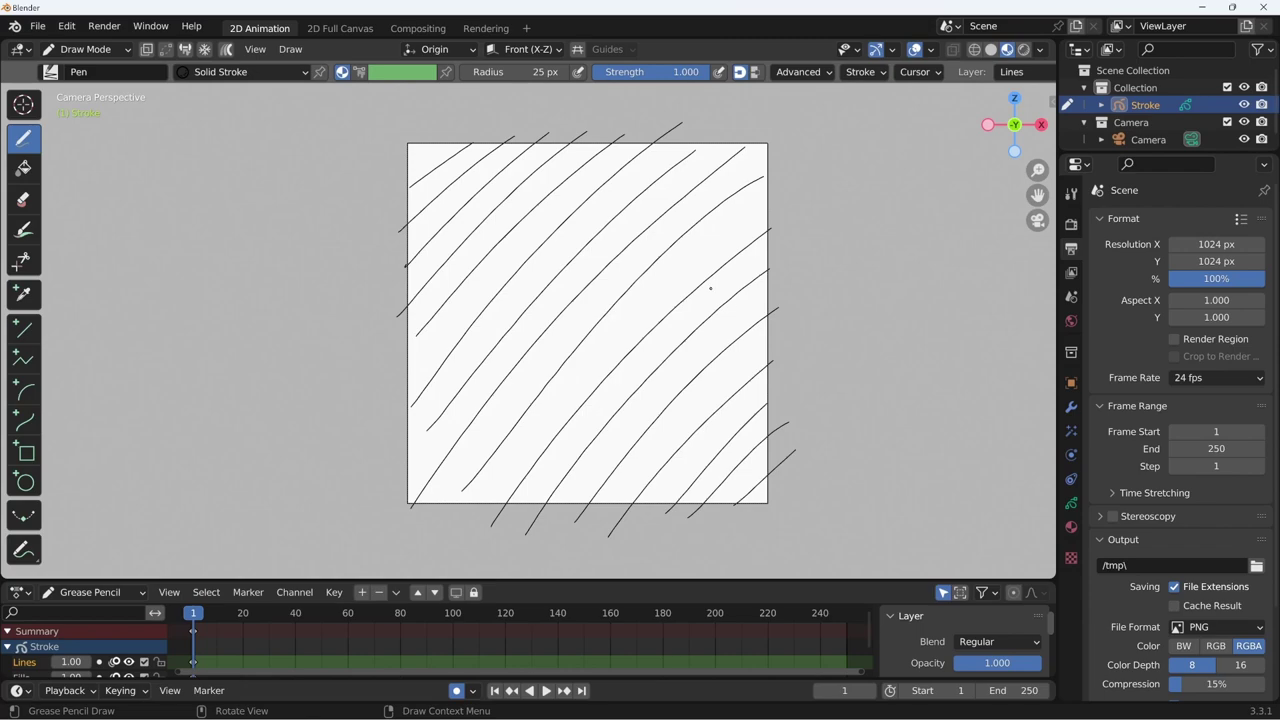
# - Cross the hatching with shallower diagonal lines over the whole frame
pyautogui.moveTo(399, 232); pyautogui.dragTo(489, 187)
pyautogui.moveTo(379, 276); pyautogui.dragTo(522, 199)
pyautogui.moveTo(376, 332); pyautogui.dragTo(559, 216)
pyautogui.moveTo(379, 382); pyautogui.dragTo(602, 228)
pyautogui.moveTo(384, 404); pyautogui.dragTo(642, 240)
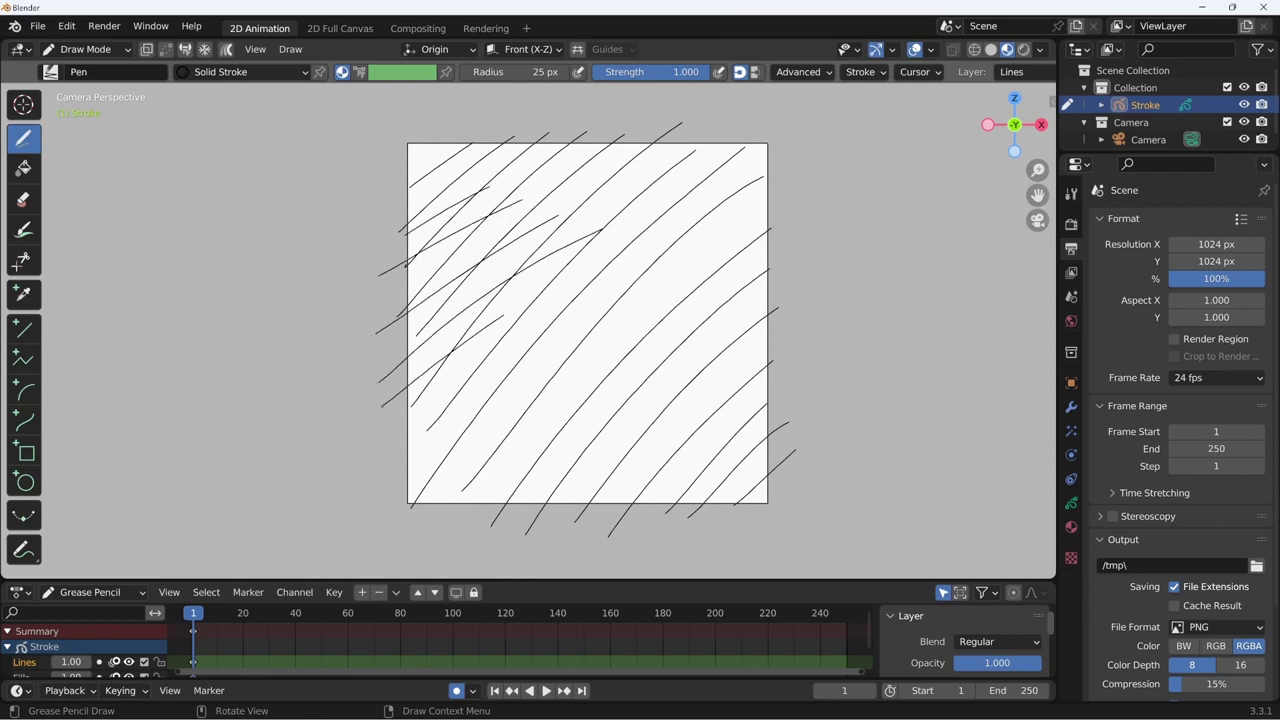
pyautogui.moveTo(414, 427); pyautogui.dragTo(670, 268)
pyautogui.moveTo(436, 463); pyautogui.dragTo(716, 292)
pyautogui.moveTo(477, 488); pyautogui.dragTo(736, 327)
pyautogui.moveTo(510, 497); pyautogui.dragTo(760, 365)
pyautogui.moveTo(554, 499); pyautogui.dragTo(760, 396)
pyautogui.moveTo(614, 507); pyautogui.dragTo(758, 429)
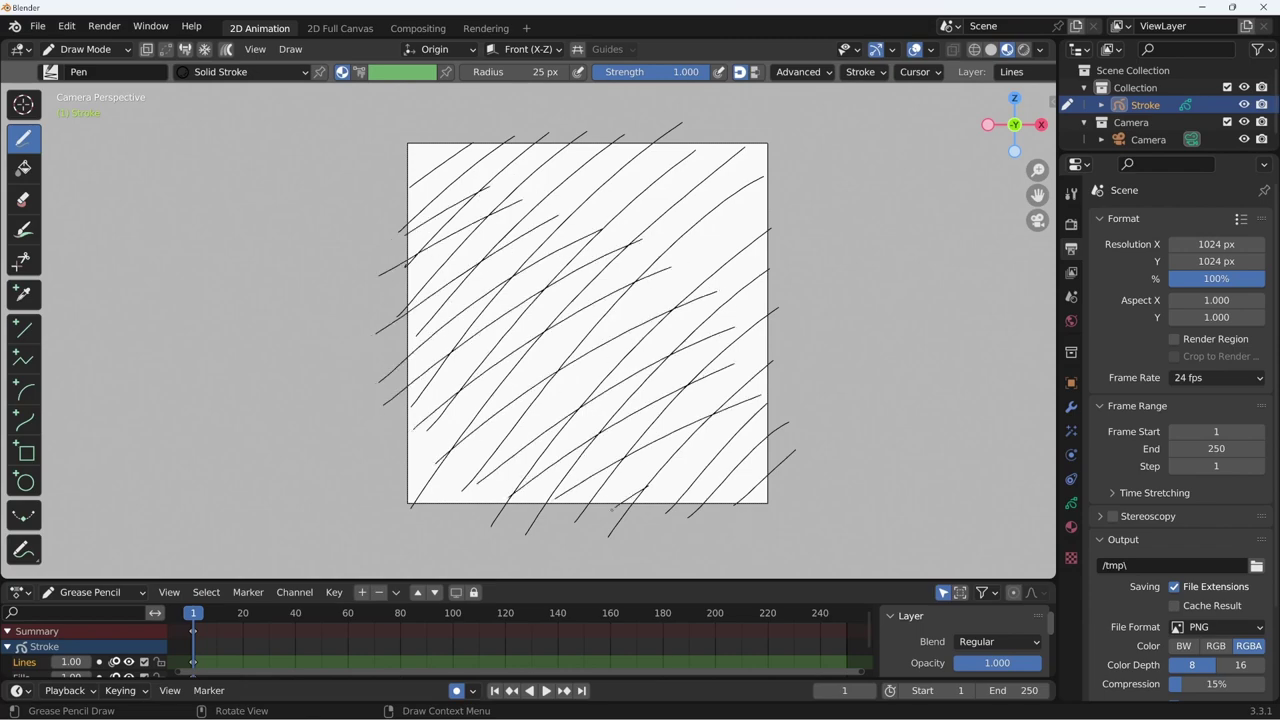
pyautogui.moveTo(652, 519); pyautogui.dragTo(756, 461)
pyautogui.moveTo(690, 514); pyautogui.dragTo(760, 478)
# - Set the Stroke object's Thickness Scale to 3.00, then return to Draw Mode
pyautogui.press('Tab')
pyautogui.click(1071, 503)
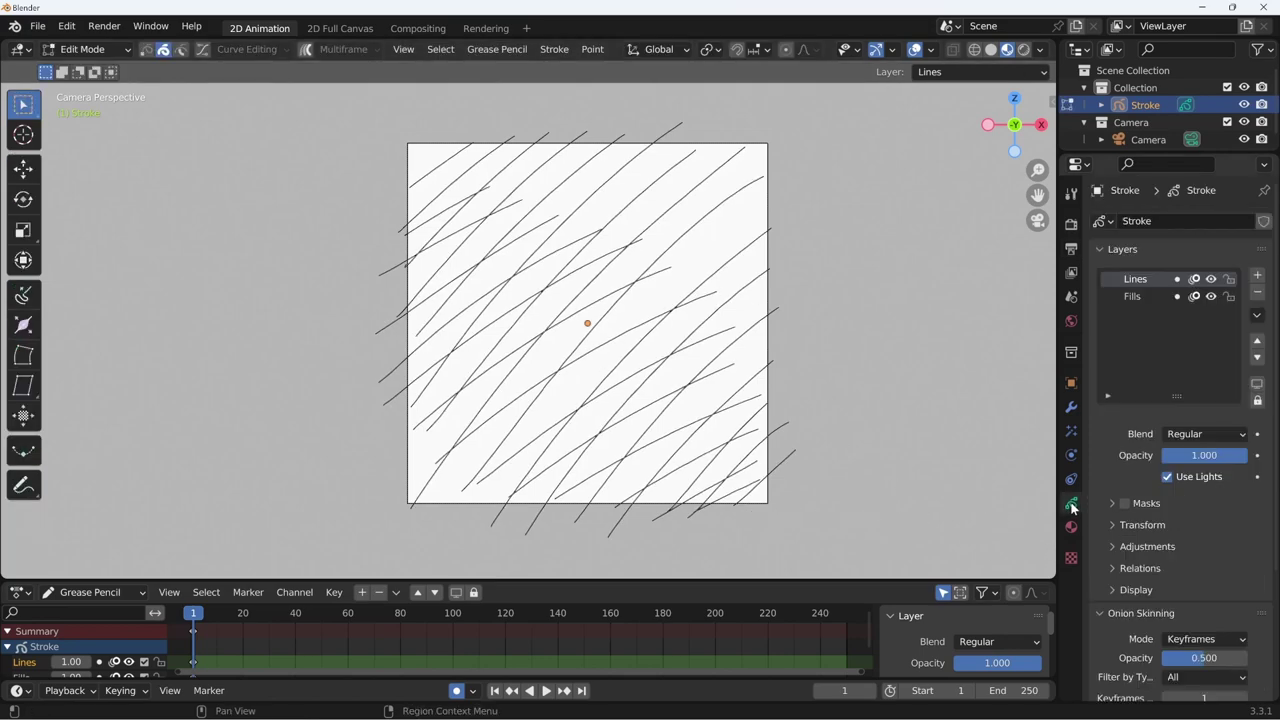
pyautogui.scroll(-3, 1224, 524)
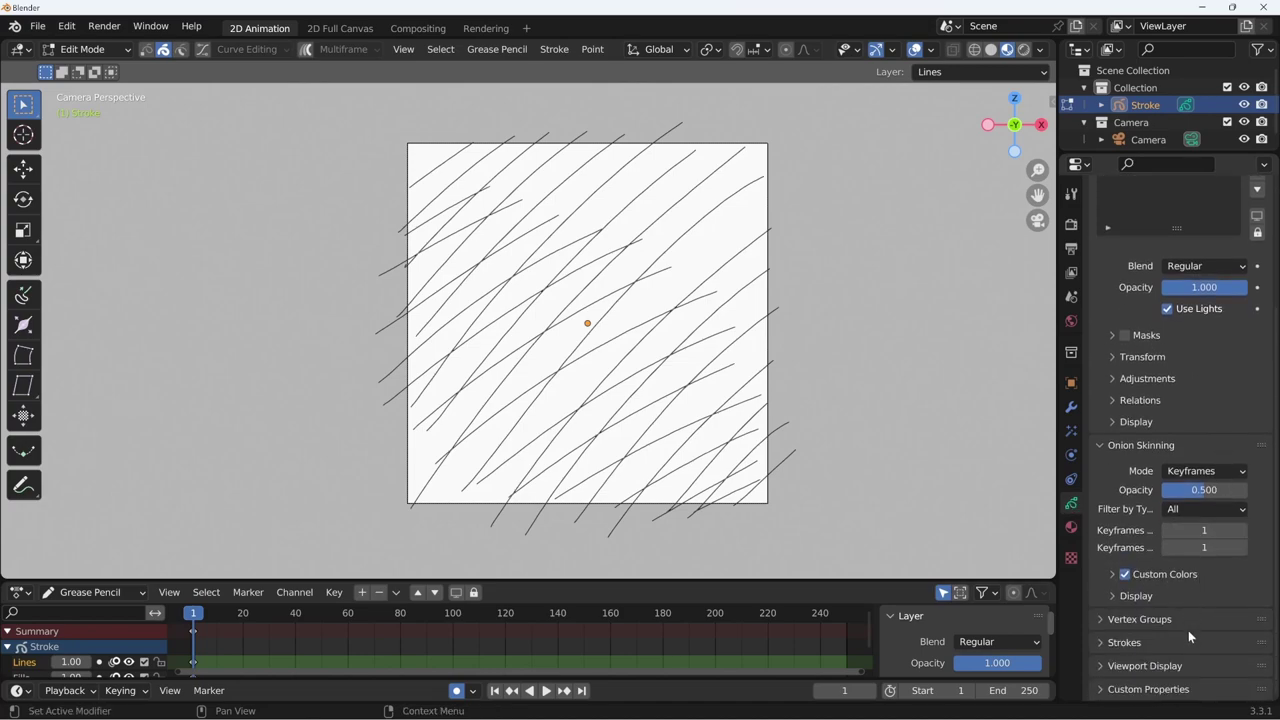
pyautogui.scroll(-2, 1207, 614)
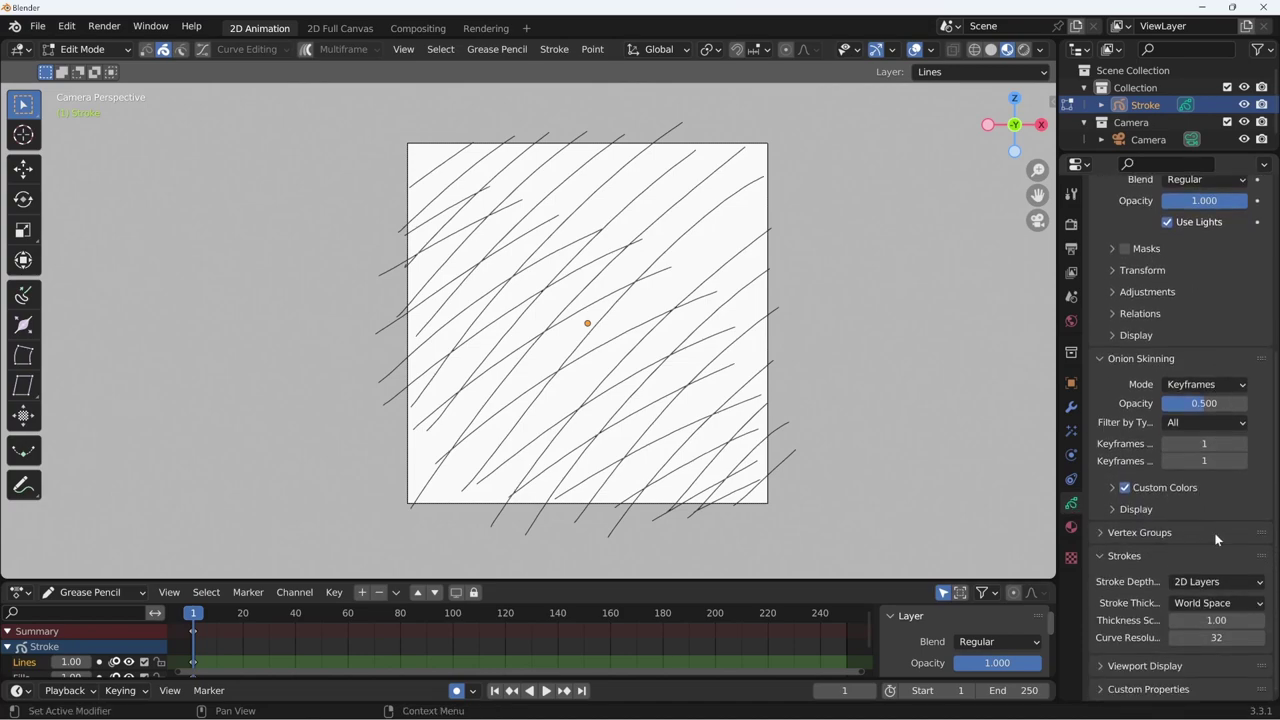
pyautogui.click(1210, 620)
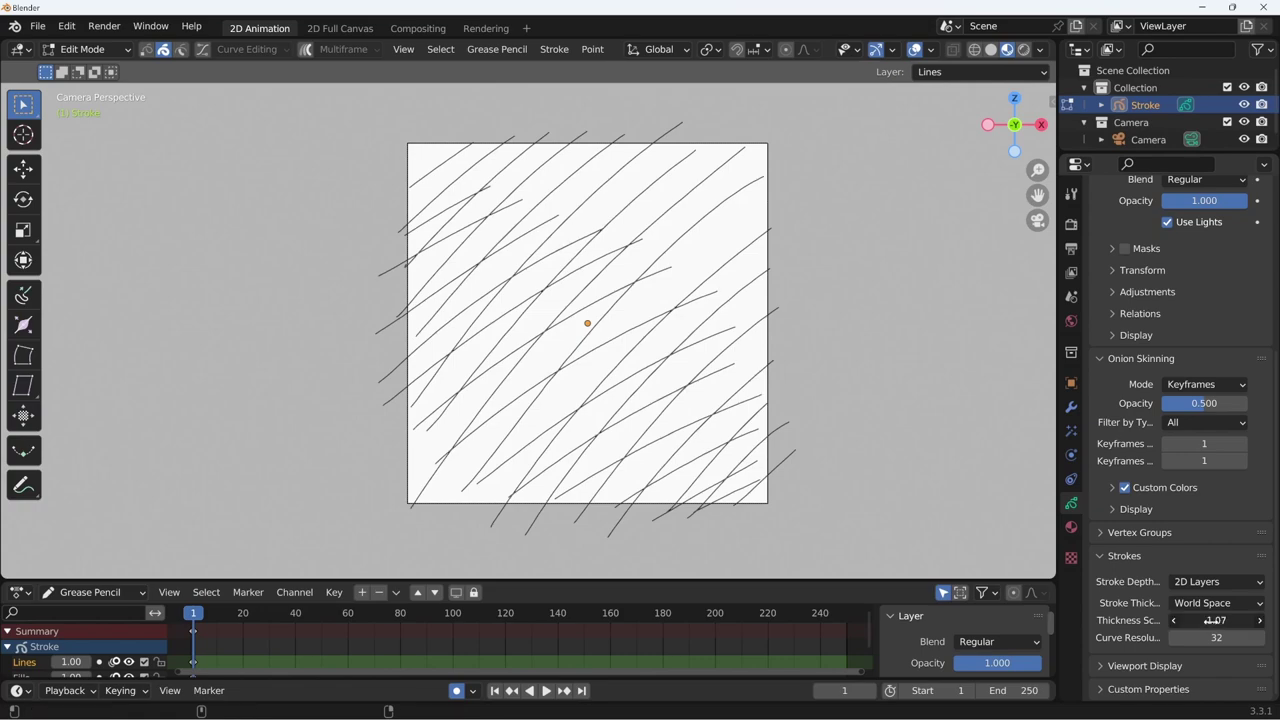
pyautogui.write('2.0')
pyautogui.press('Return')
pyautogui.click(1215, 620)
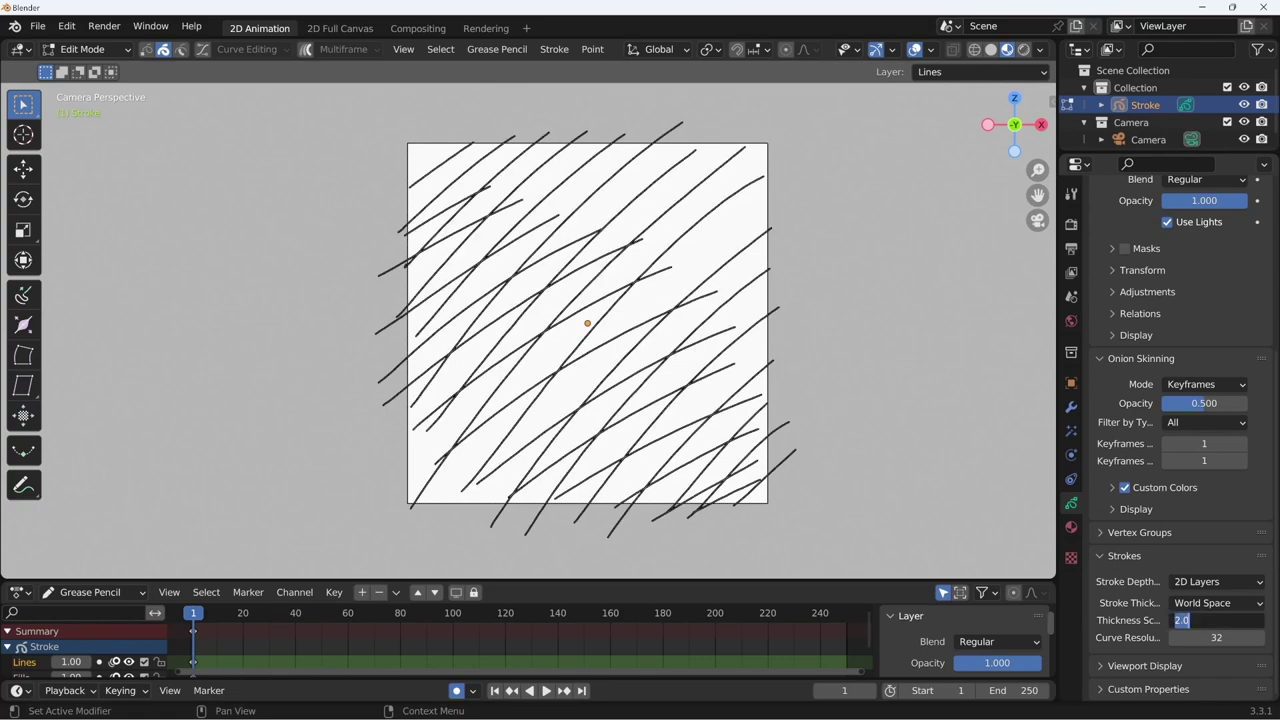
pyautogui.write('3')
pyautogui.press('Return')
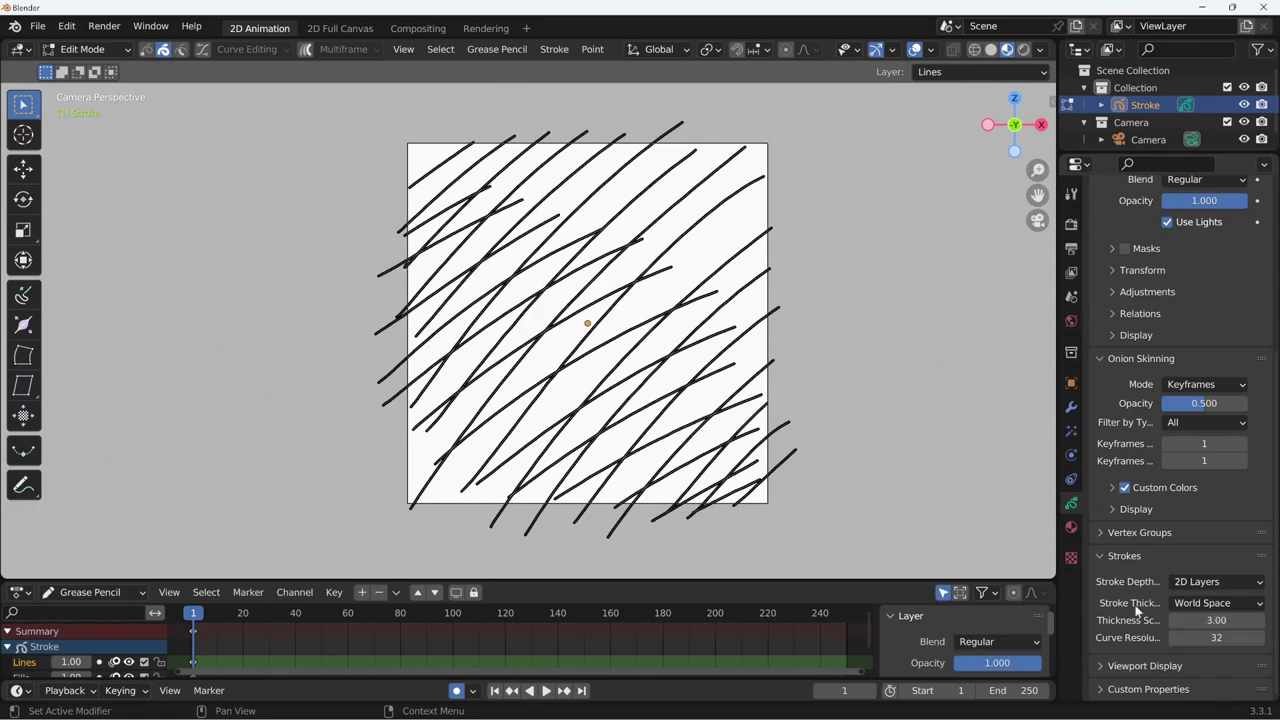
pyautogui.press('Tab')
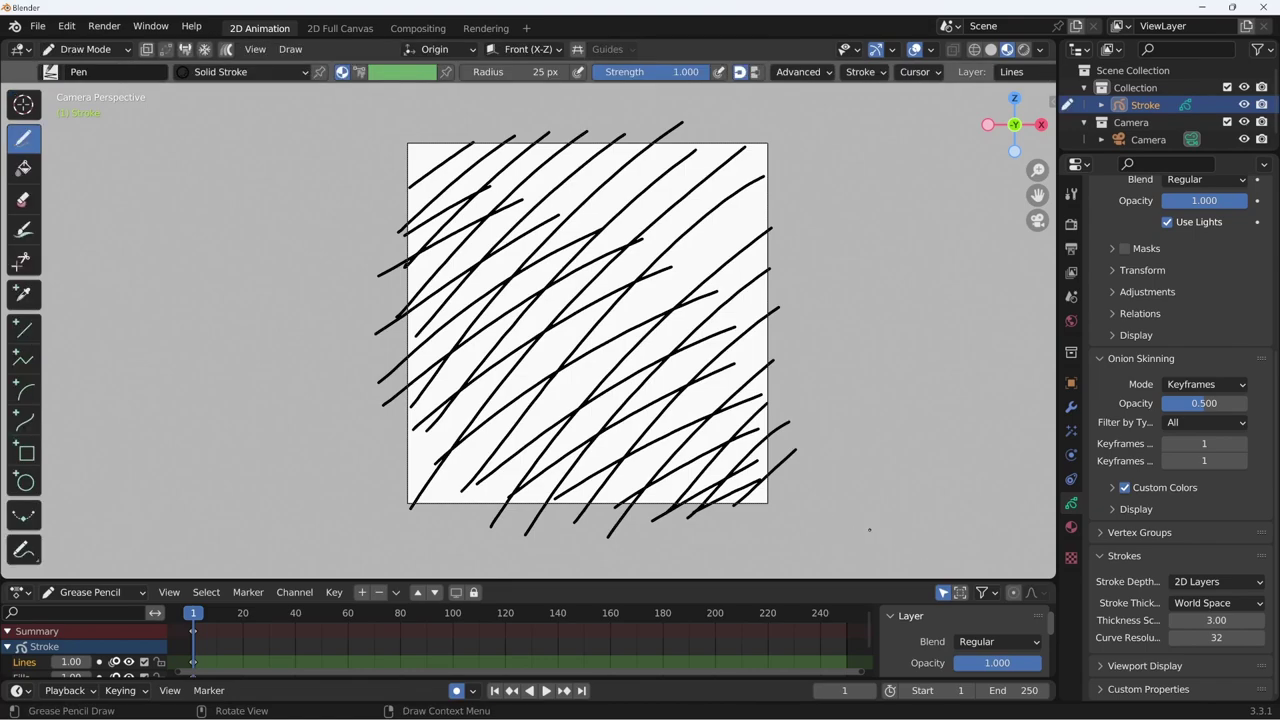
# - Render the hatching and save it as texture-tratteggio.png in the GP folder
pyautogui.press('F12')
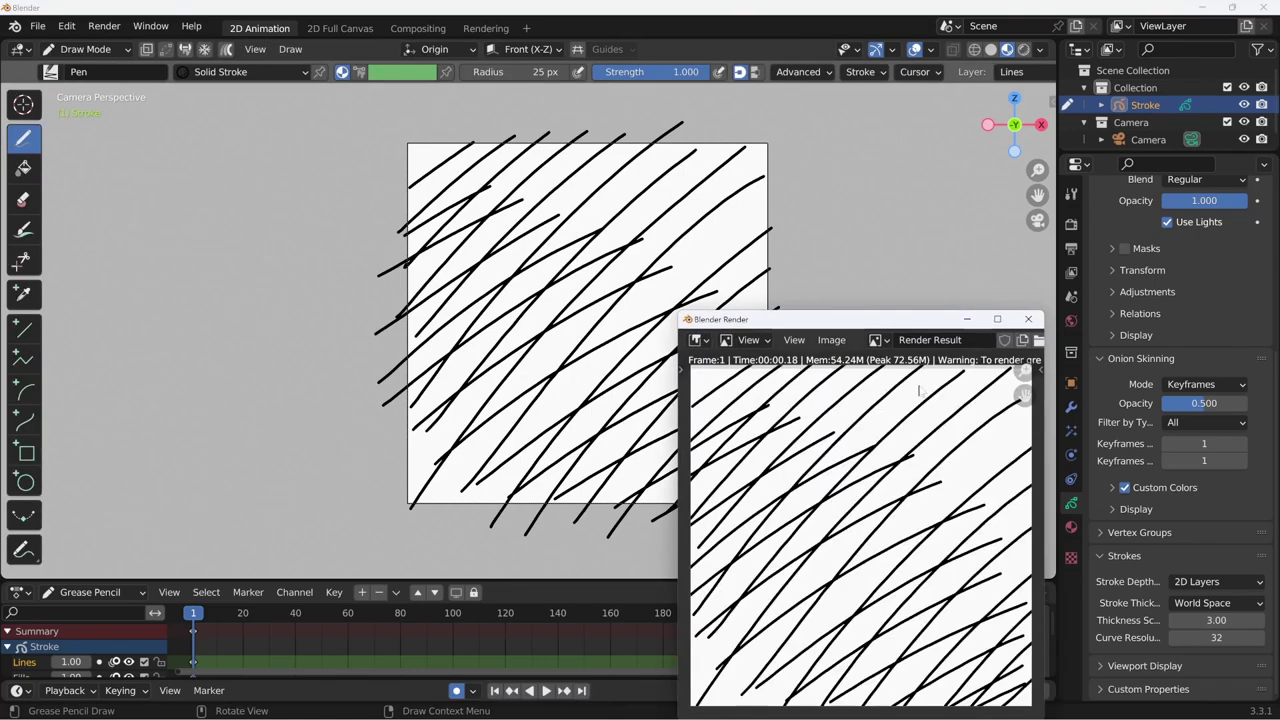
pyautogui.click(818, 263)
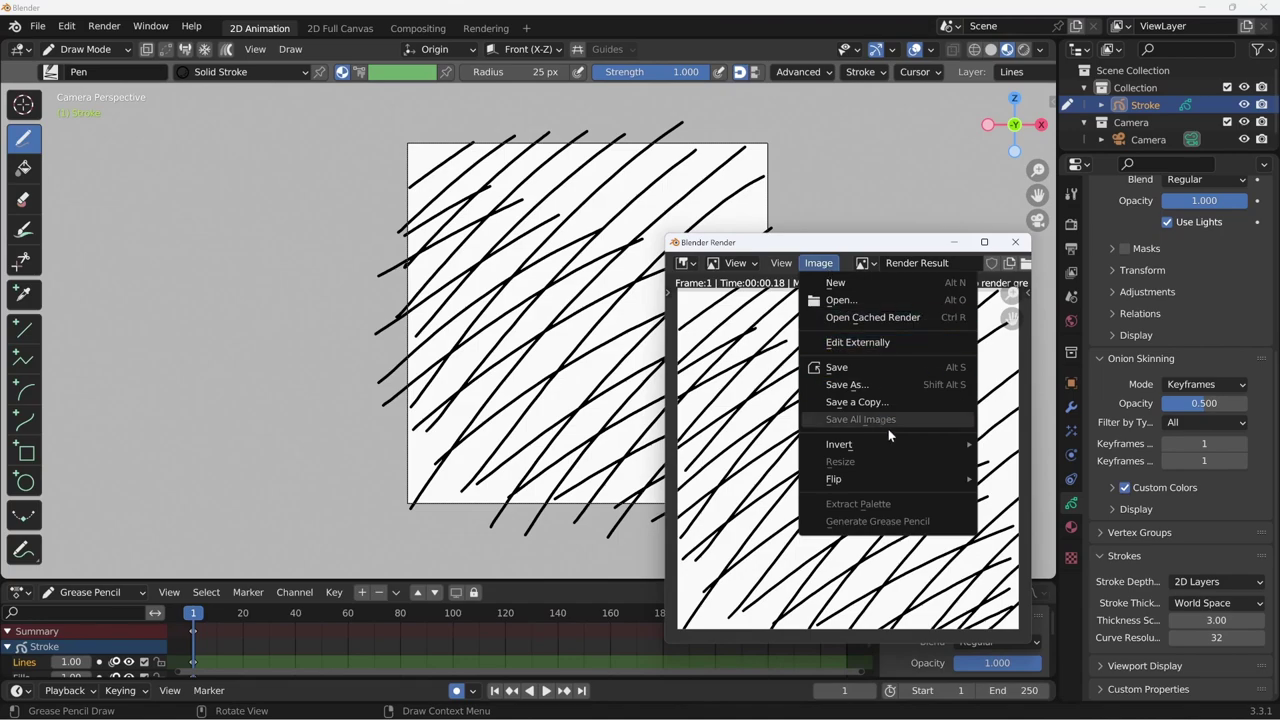
pyautogui.click(891, 385)
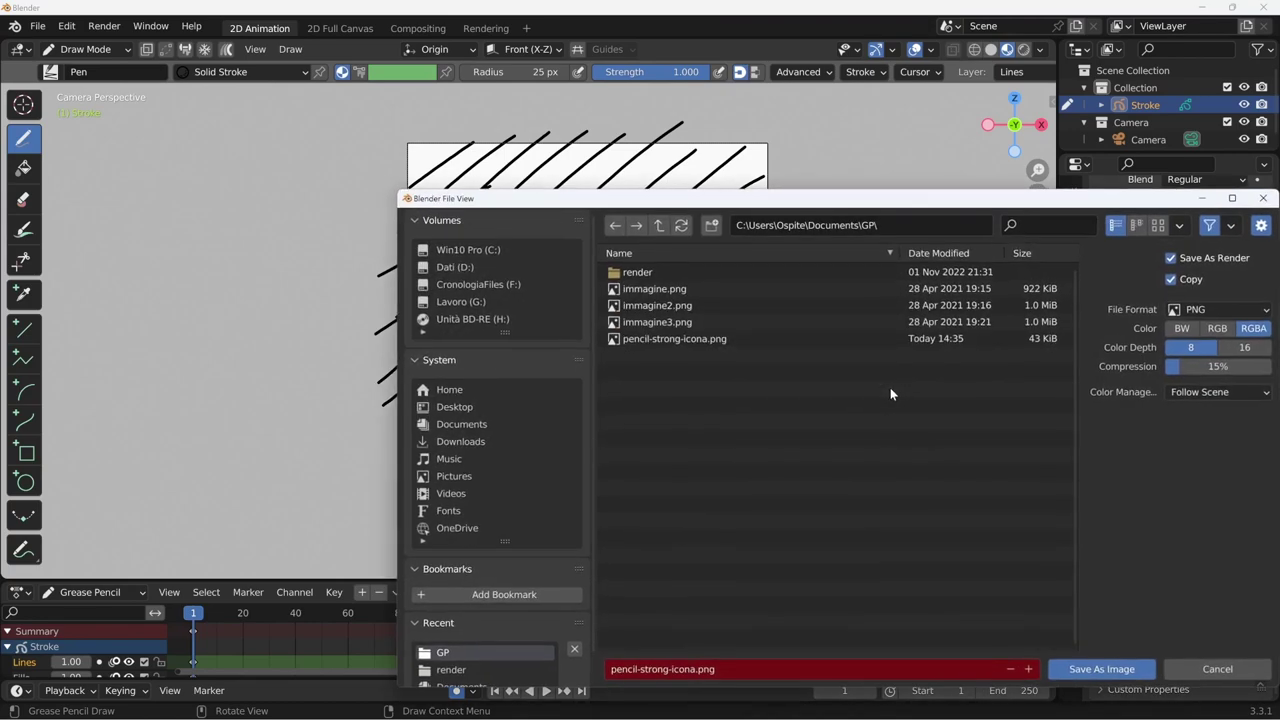
pyautogui.click(686, 669)
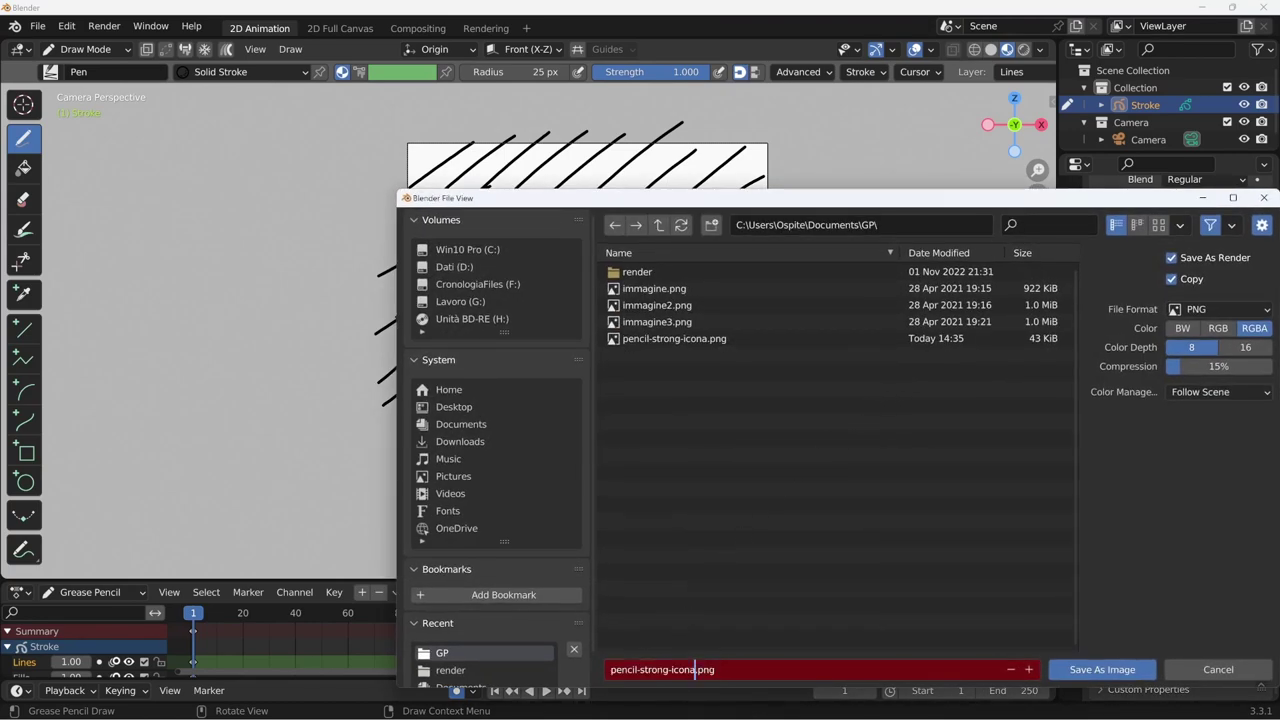
pyautogui.write('textu')
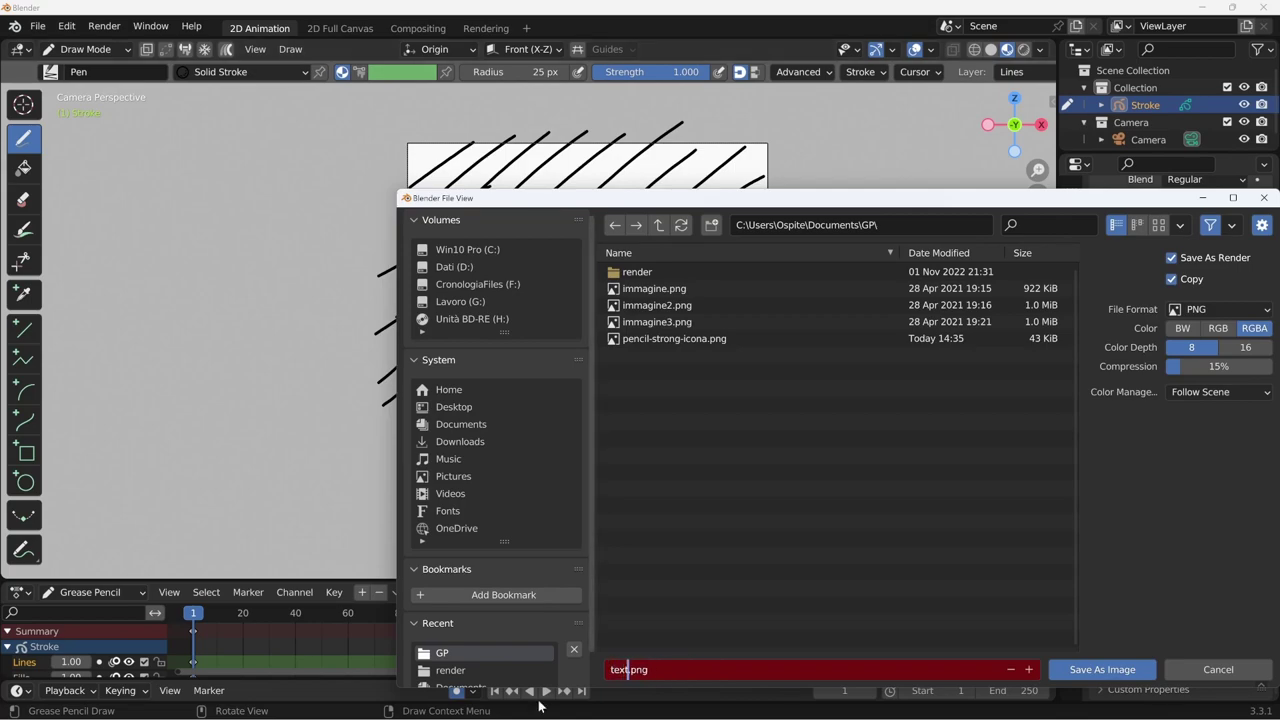
pyautogui.write('re-tra')
pyautogui.write('tteggio')
pyautogui.click(1100, 672)
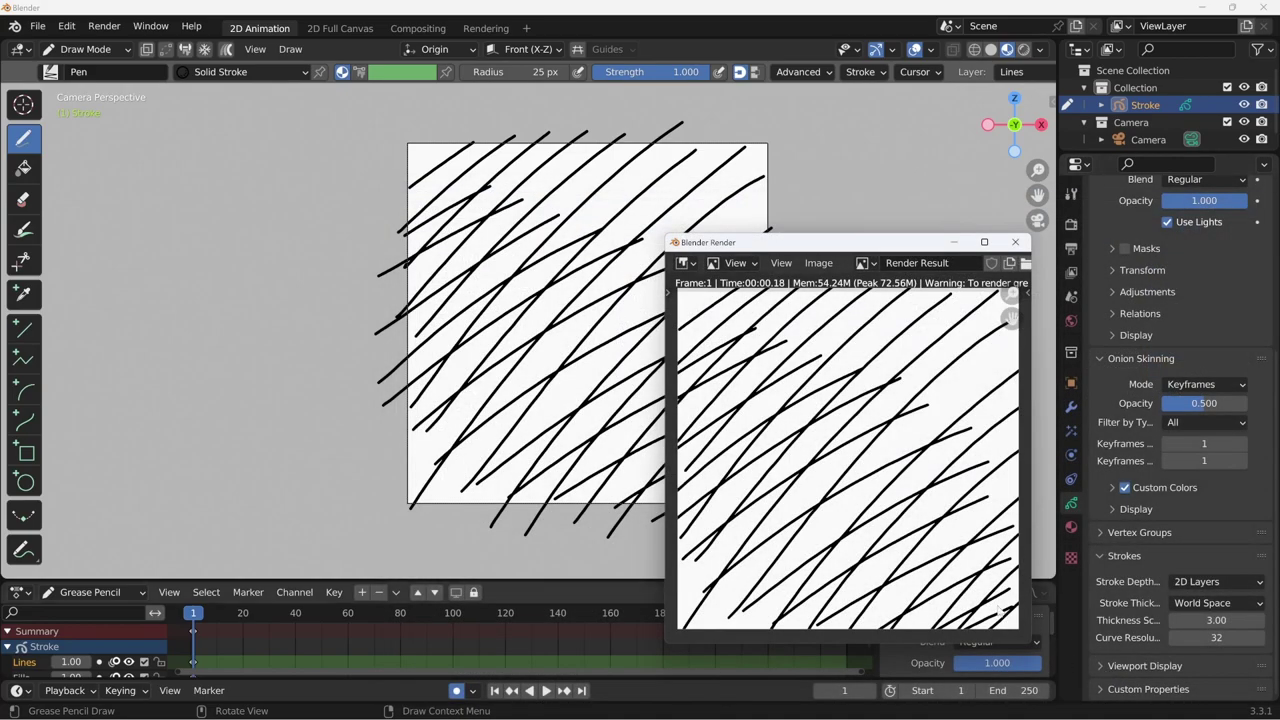
pyautogui.click(1015, 242)
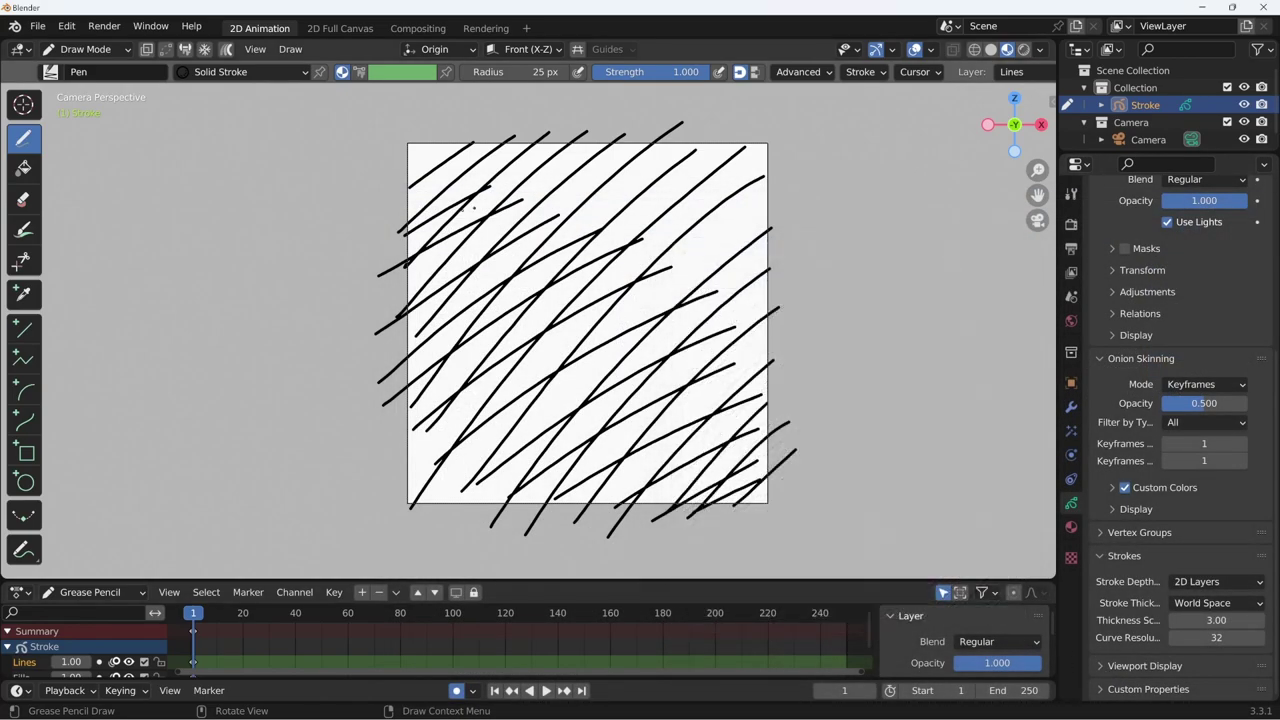
# - Box-select the strokes, switch to the Marker Chisel brush and set its radius to 186 px
pyautogui.hotkey('ctrl', 'b')
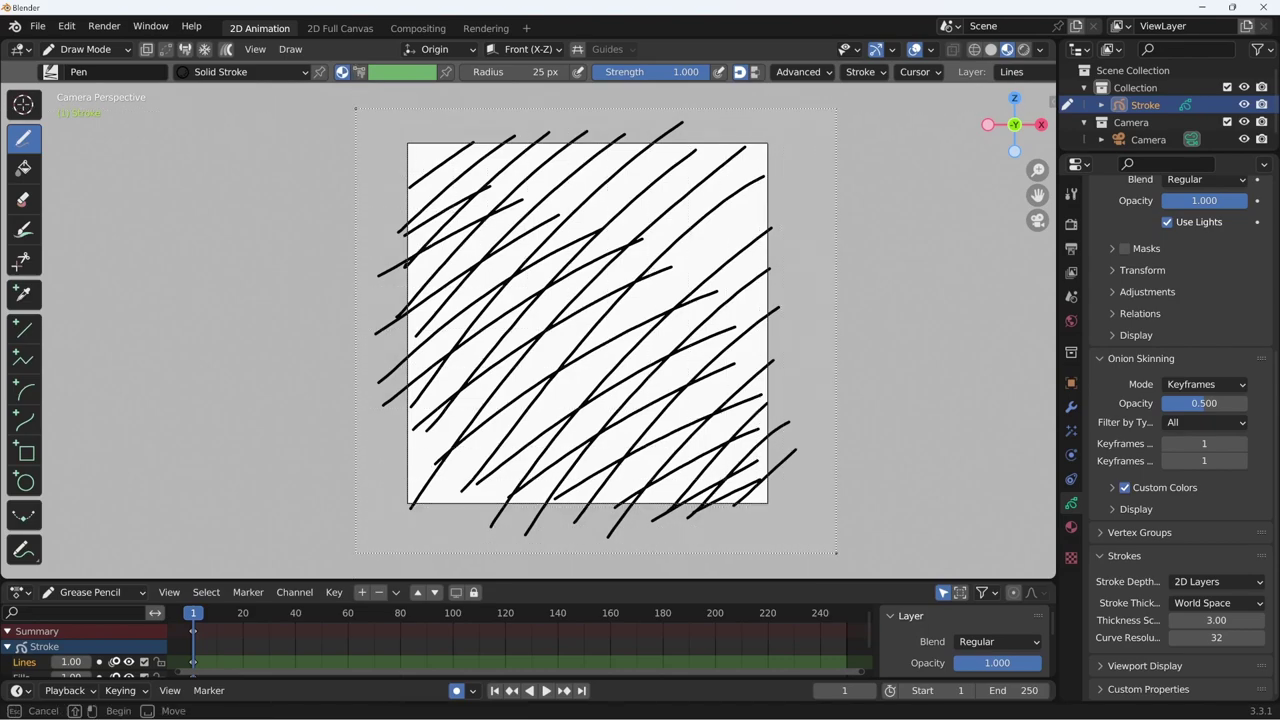
pyautogui.moveTo(355, 108); pyautogui.dragTo(833, 545)
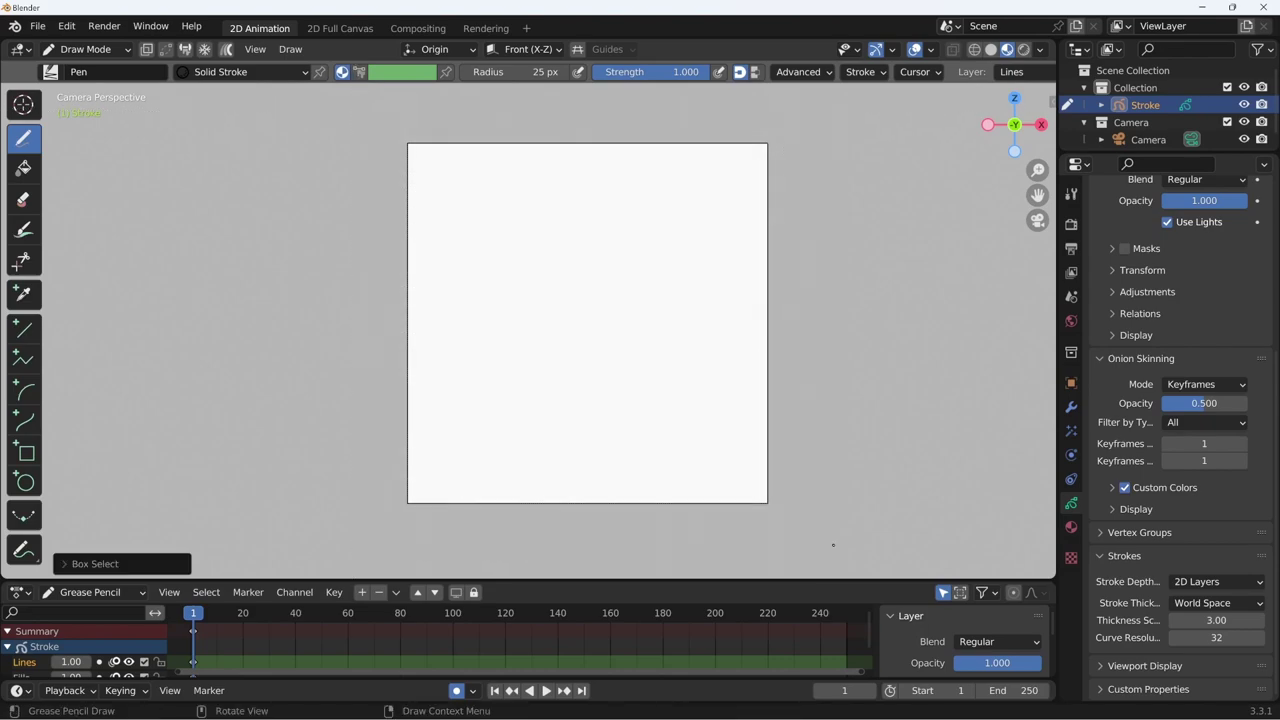
pyautogui.click(52, 76)
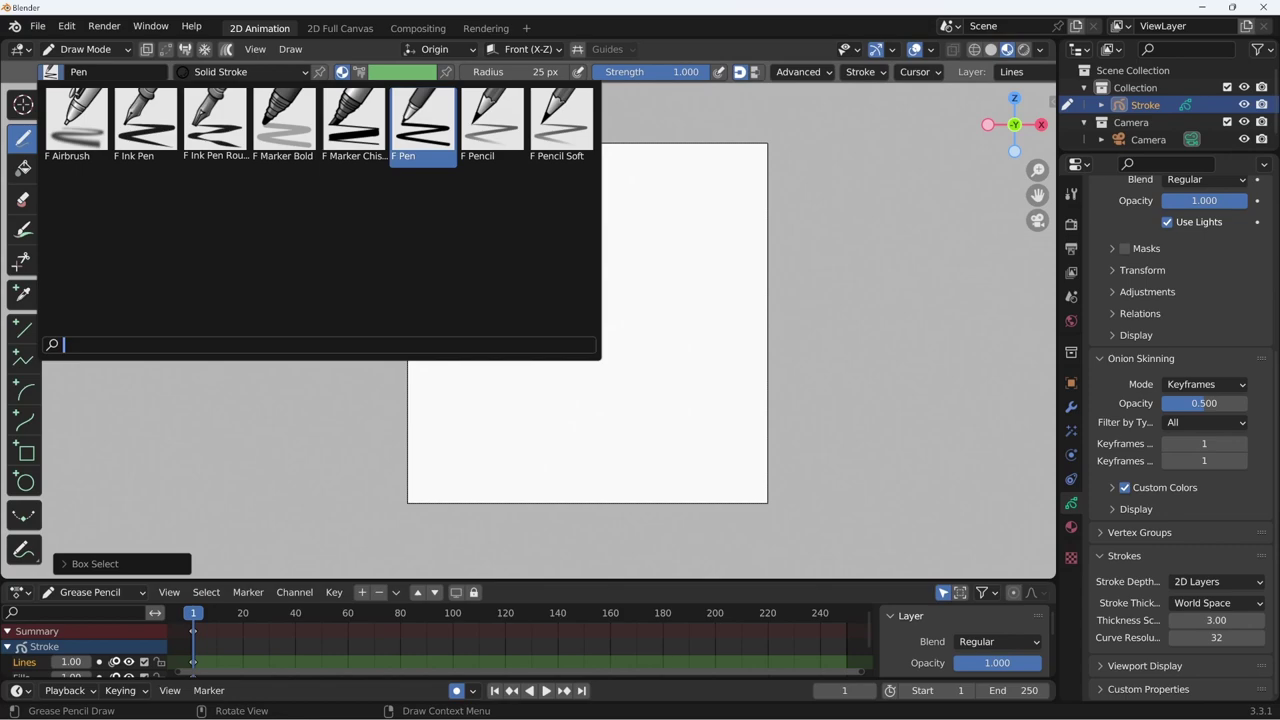
pyautogui.click(355, 120)
pyautogui.moveTo(463, 258)
pyautogui.mouseDown()
pyautogui.moveTo(525, 222)
pyautogui.moveTo(640, 252)
pyautogui.mouseUp()
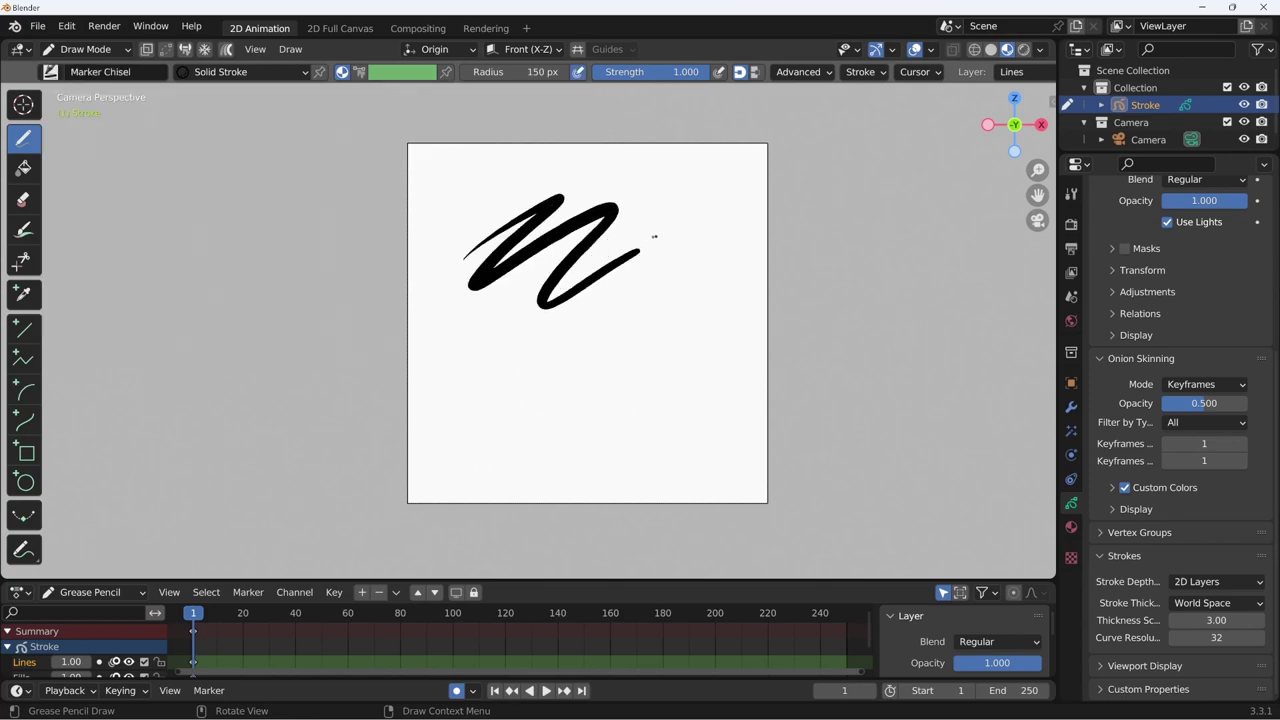
pyautogui.hotkey('ctrl', 'z')
pyautogui.press('f')
# - Scribble dense thick black diagonal marker strokes across the canvas centre
pyautogui.moveTo(471, 272); pyautogui.dragTo(583, 183)
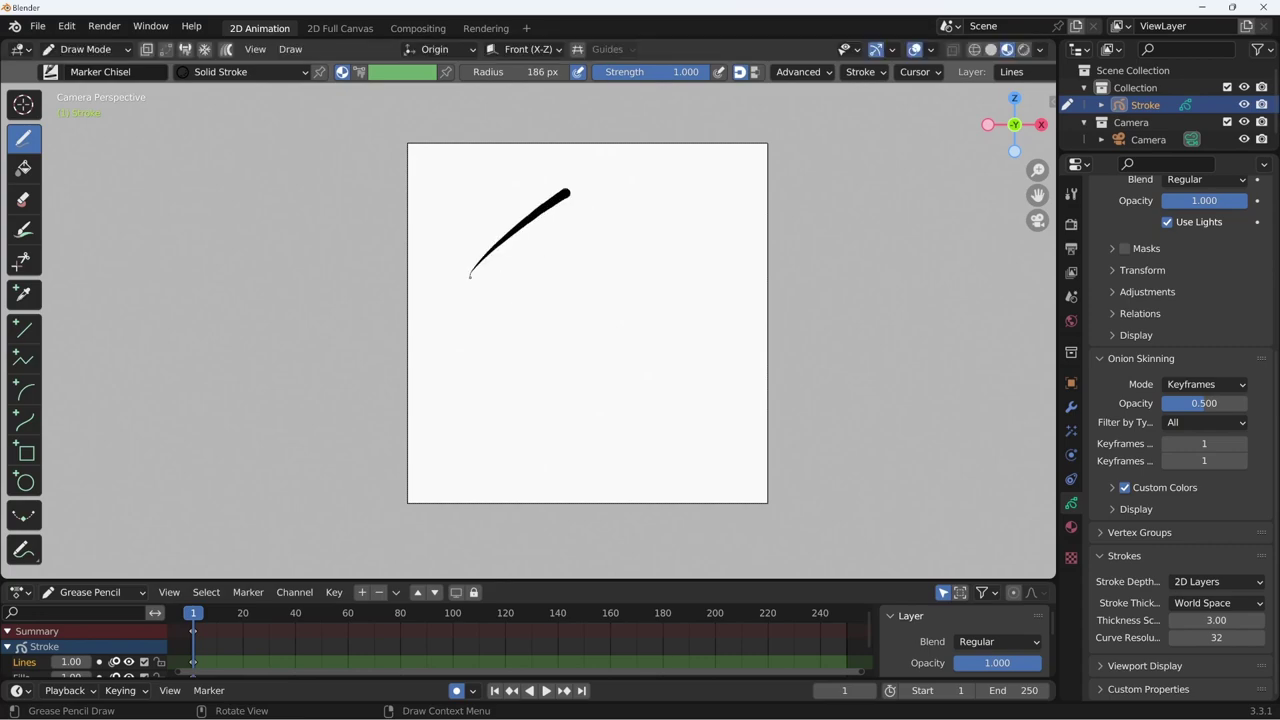
pyautogui.moveTo(468, 328)
pyautogui.mouseDown()
pyautogui.moveTo(628, 196)
pyautogui.moveTo(650, 205)
pyautogui.mouseUp()
pyautogui.moveTo(530, 335); pyautogui.dragTo(655, 212)
pyautogui.moveTo(510, 385); pyautogui.dragTo(690, 205)
pyautogui.moveTo(540, 418); pyautogui.dragTo(708, 245)
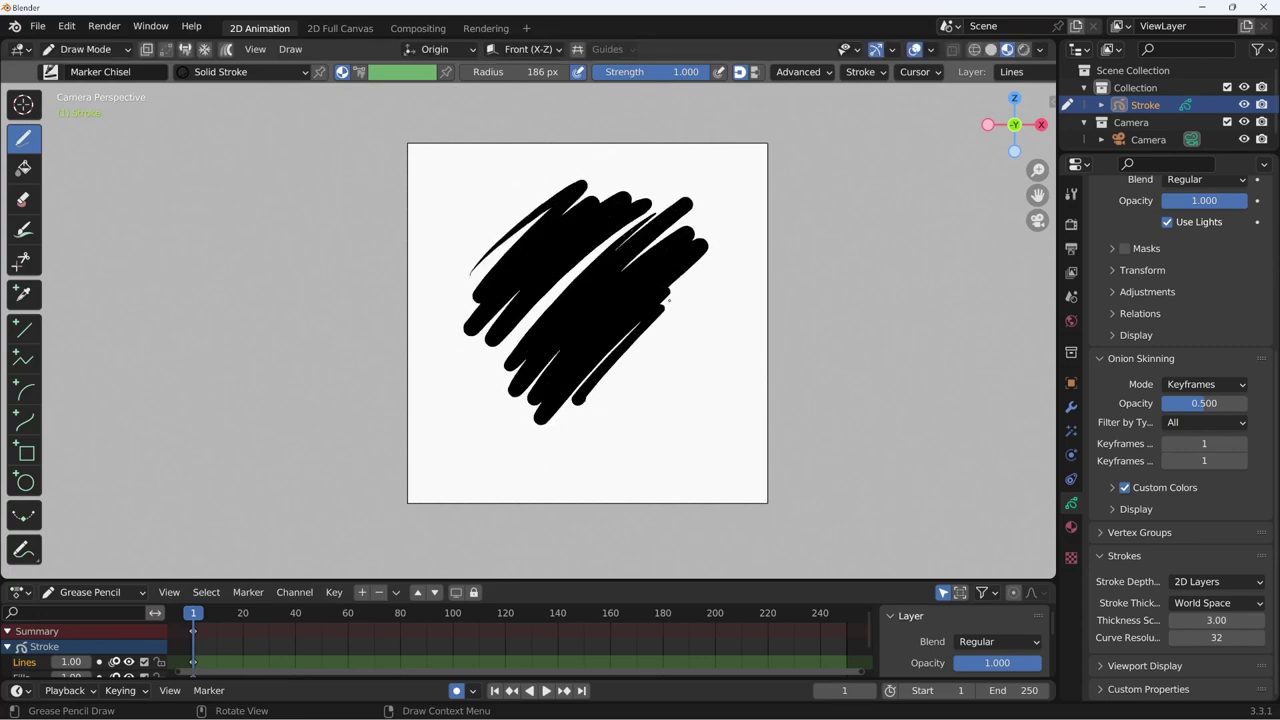
pyautogui.moveTo(600, 428); pyautogui.dragTo(720, 290)
pyautogui.moveTo(570, 270)
pyautogui.mouseDown()
pyautogui.moveTo(670, 232)
pyautogui.moveTo(652, 244)
pyautogui.mouseUp()
pyautogui.moveTo(481, 378)
pyautogui.mouseDown()
pyautogui.moveTo(572, 283)
pyautogui.moveTo(540, 360)
pyautogui.mouseUp()
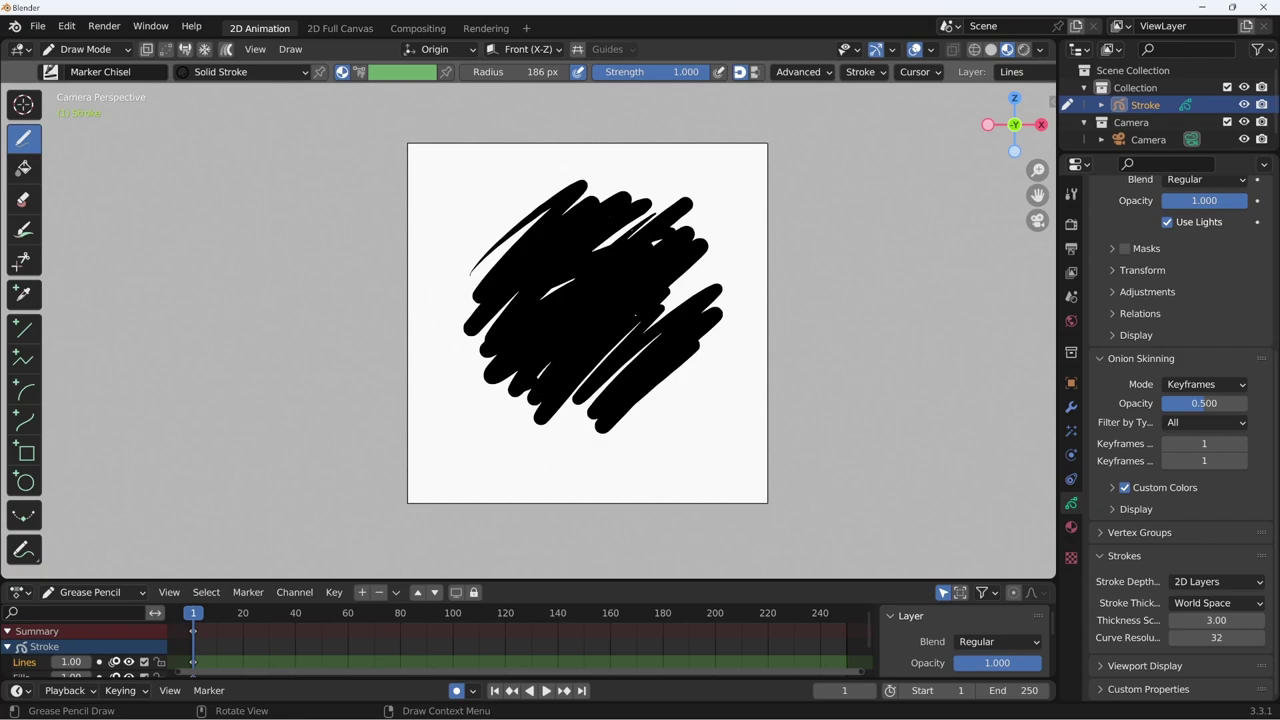
pyautogui.moveTo(600, 395); pyautogui.dragTo(705, 285)
pyautogui.moveTo(560, 285); pyautogui.dragTo(630, 225)
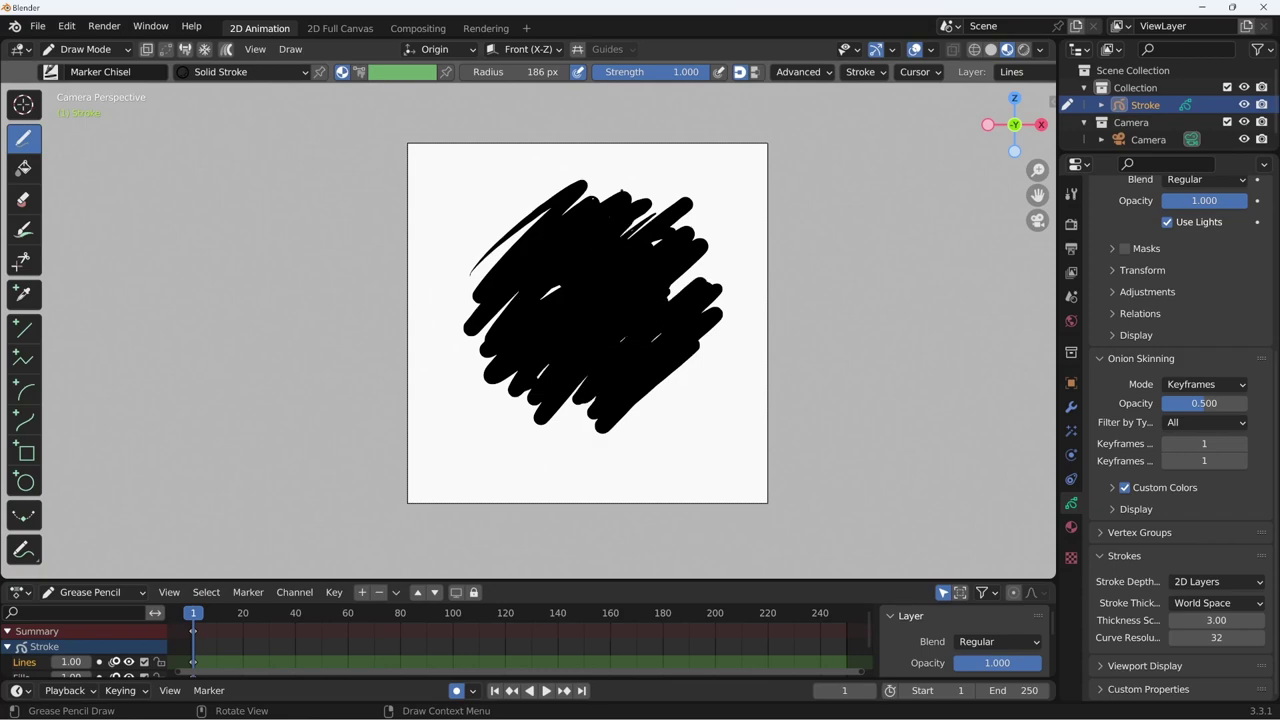
pyautogui.moveTo(478, 245); pyautogui.dragTo(545, 205)
pyautogui.moveTo(460, 298); pyautogui.dragTo(518, 240)
pyautogui.moveTo(458, 325); pyautogui.dragTo(482, 298)
pyautogui.moveTo(556, 436); pyautogui.dragTo(710, 342)
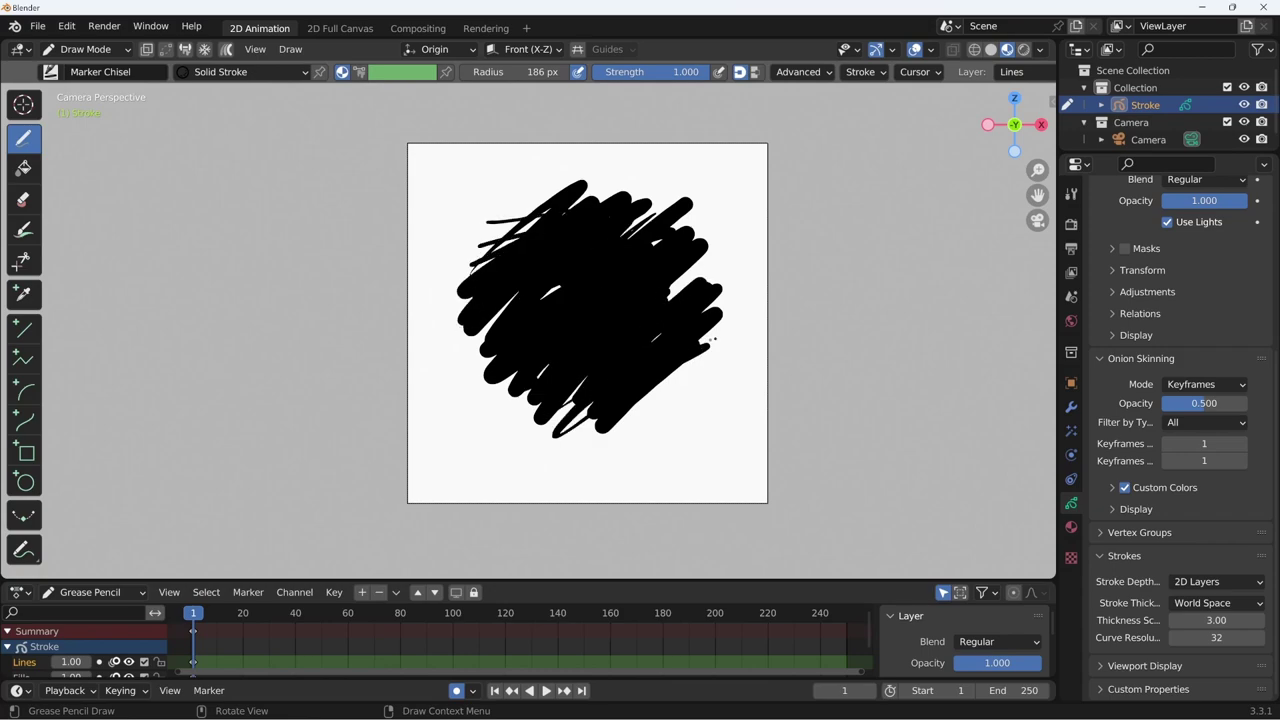
pyautogui.moveTo(634, 406); pyautogui.dragTo(722, 348)
pyautogui.moveTo(614, 442); pyautogui.dragTo(710, 380)
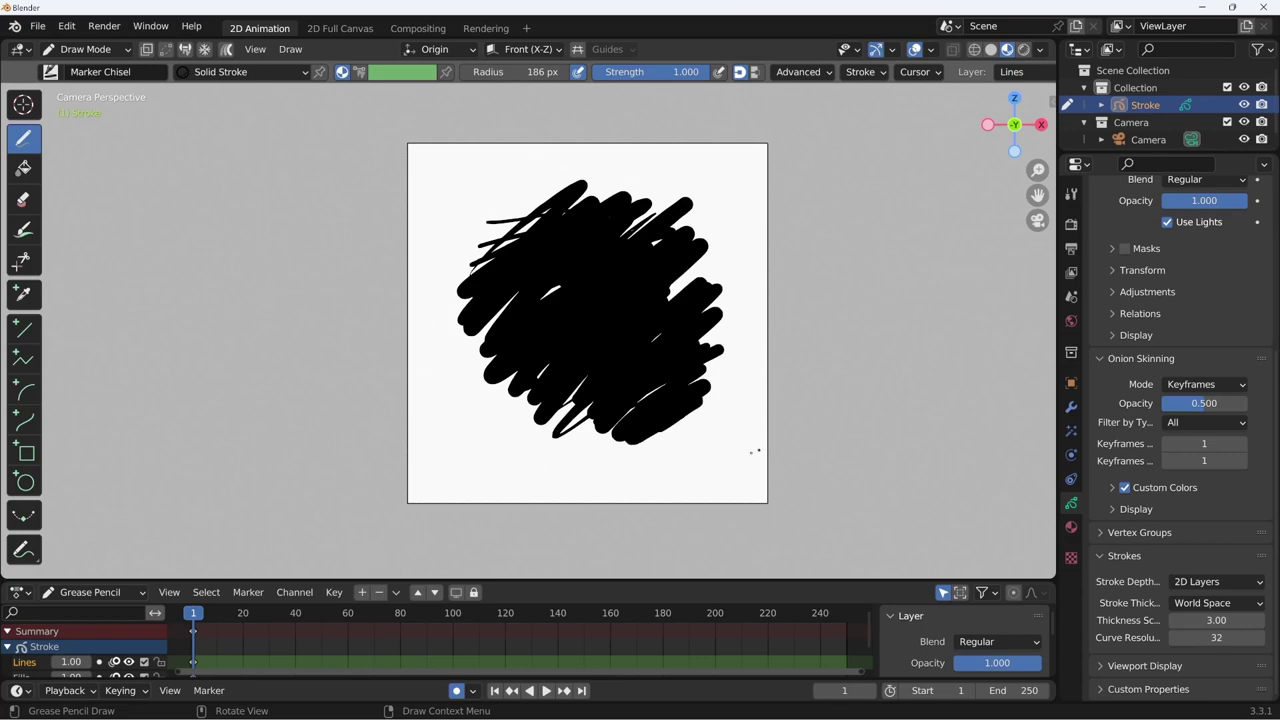
# - Render the scribble, close the render, and enable Film Transparent in the Render settings
pyautogui.press('F12')
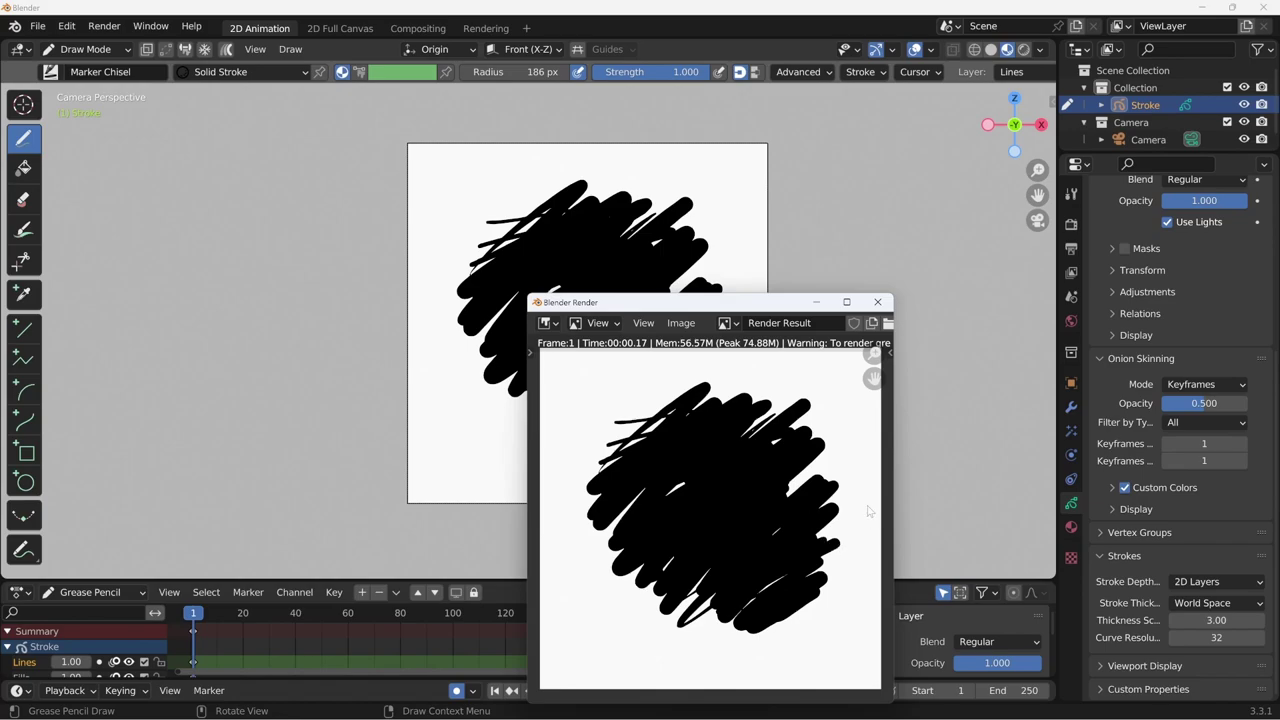
pyautogui.click(879, 302)
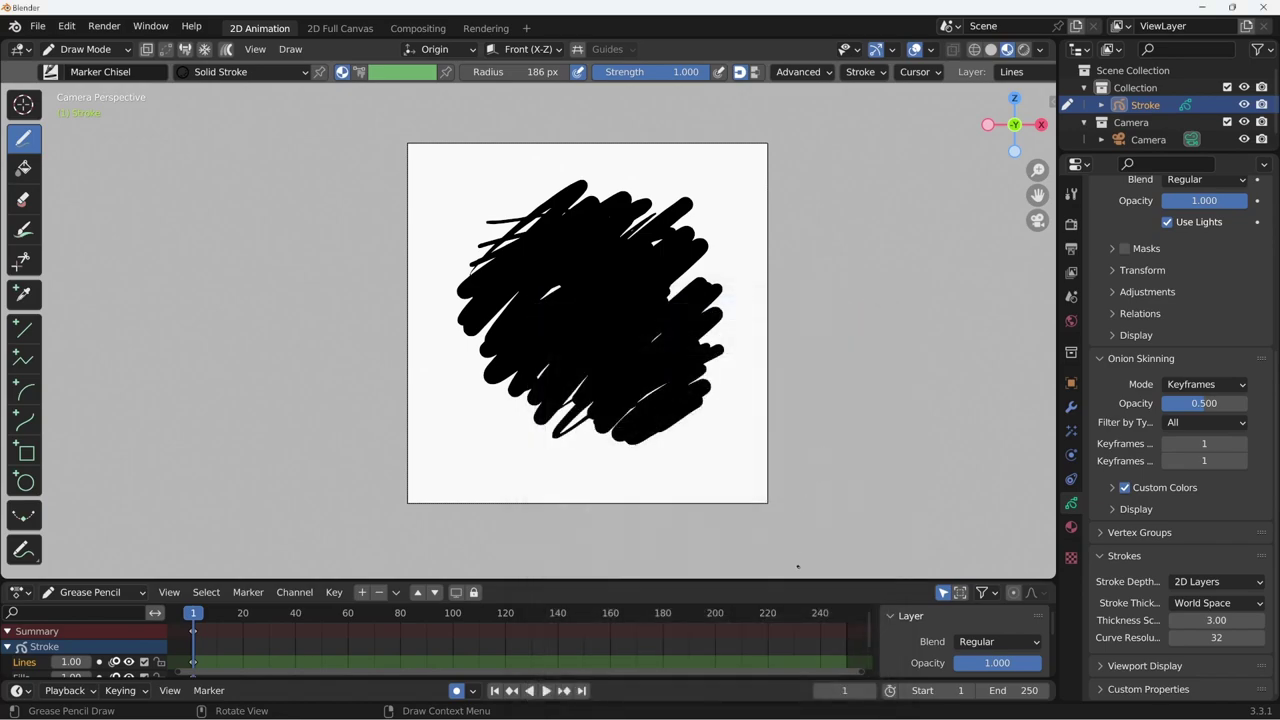
pyautogui.click(1071, 224)
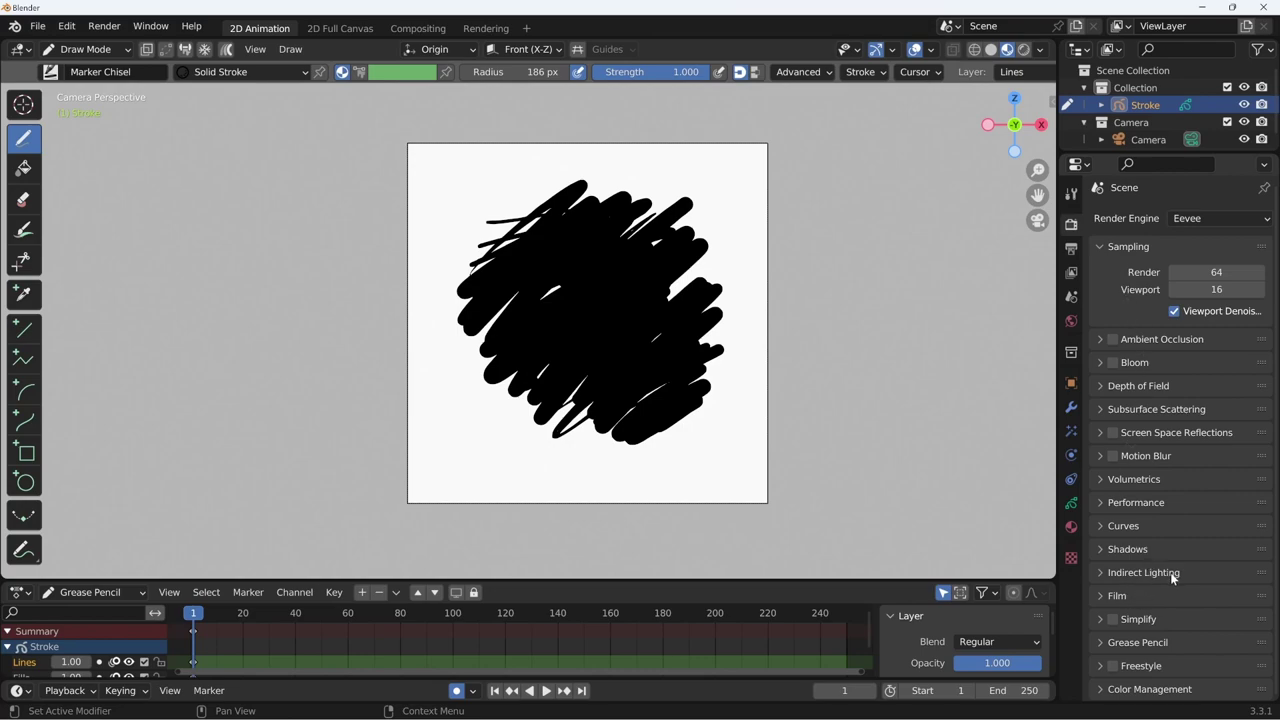
pyautogui.click(1115, 596)
pyautogui.scroll(-2, 1205, 393)
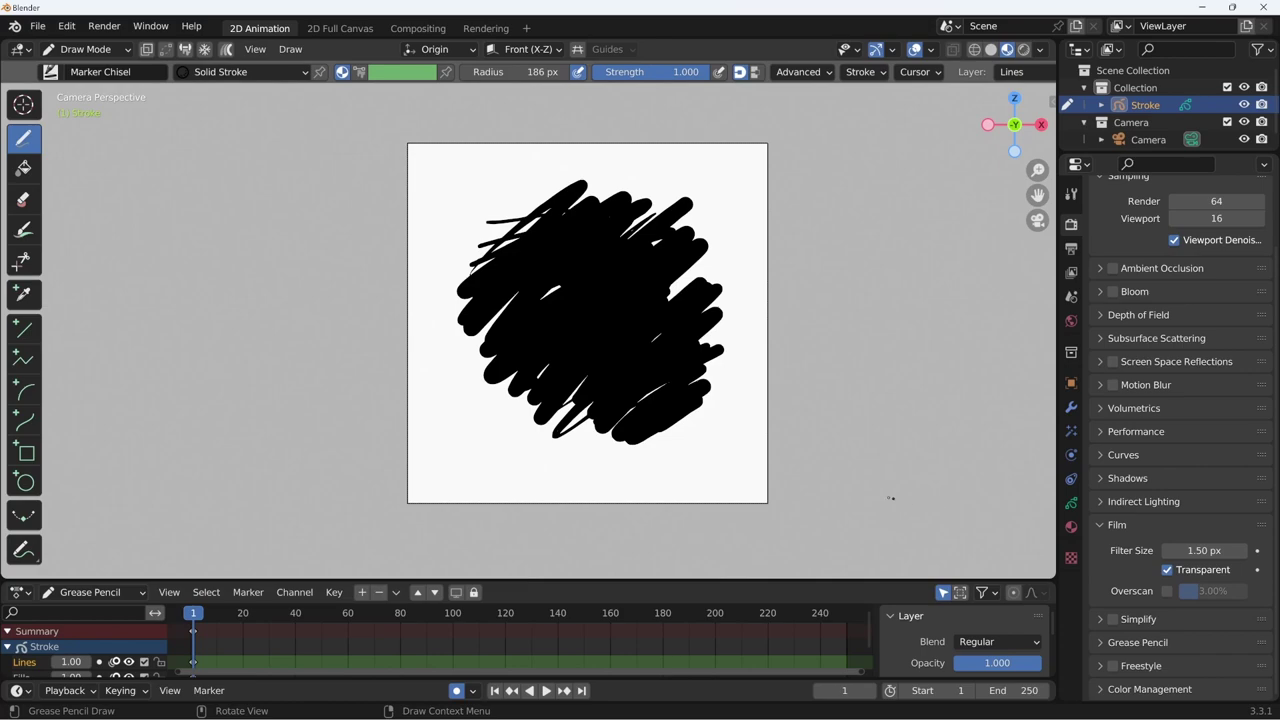
# - Render with a transparent background and save it as texture-brush.png in the GP folder
pyautogui.press('F12')
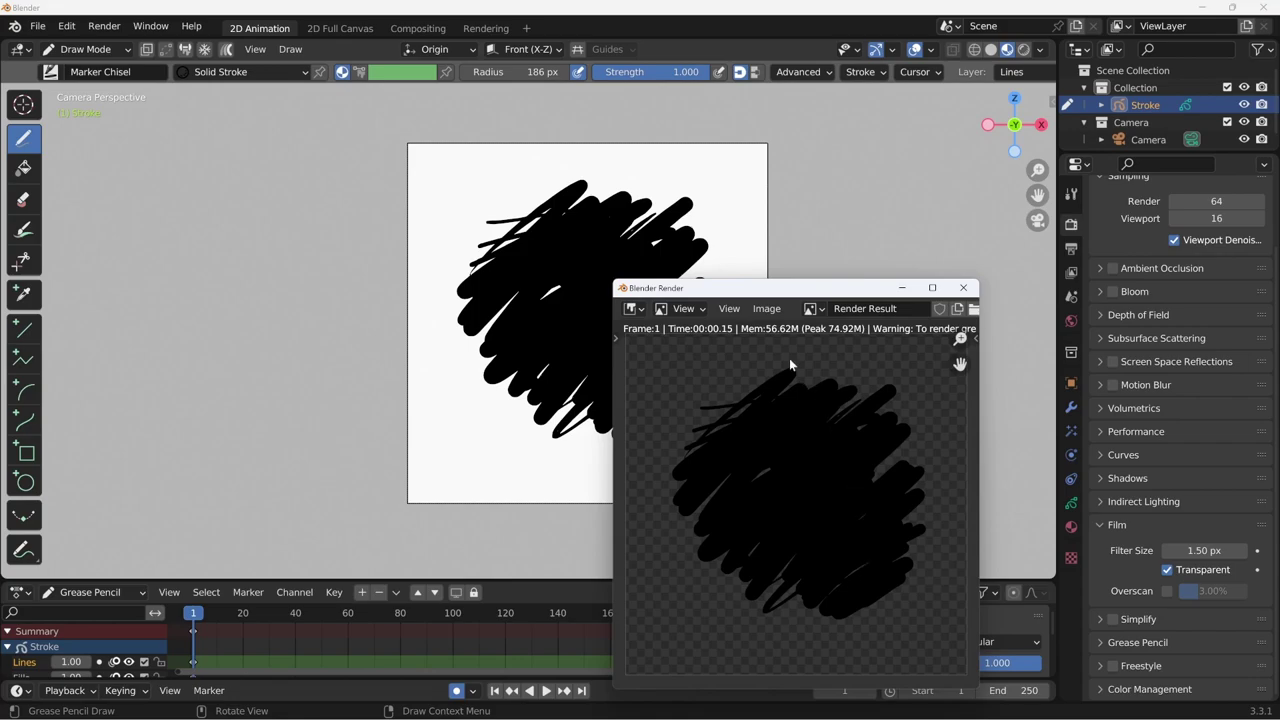
pyautogui.click(768, 309)
pyautogui.click(834, 431)
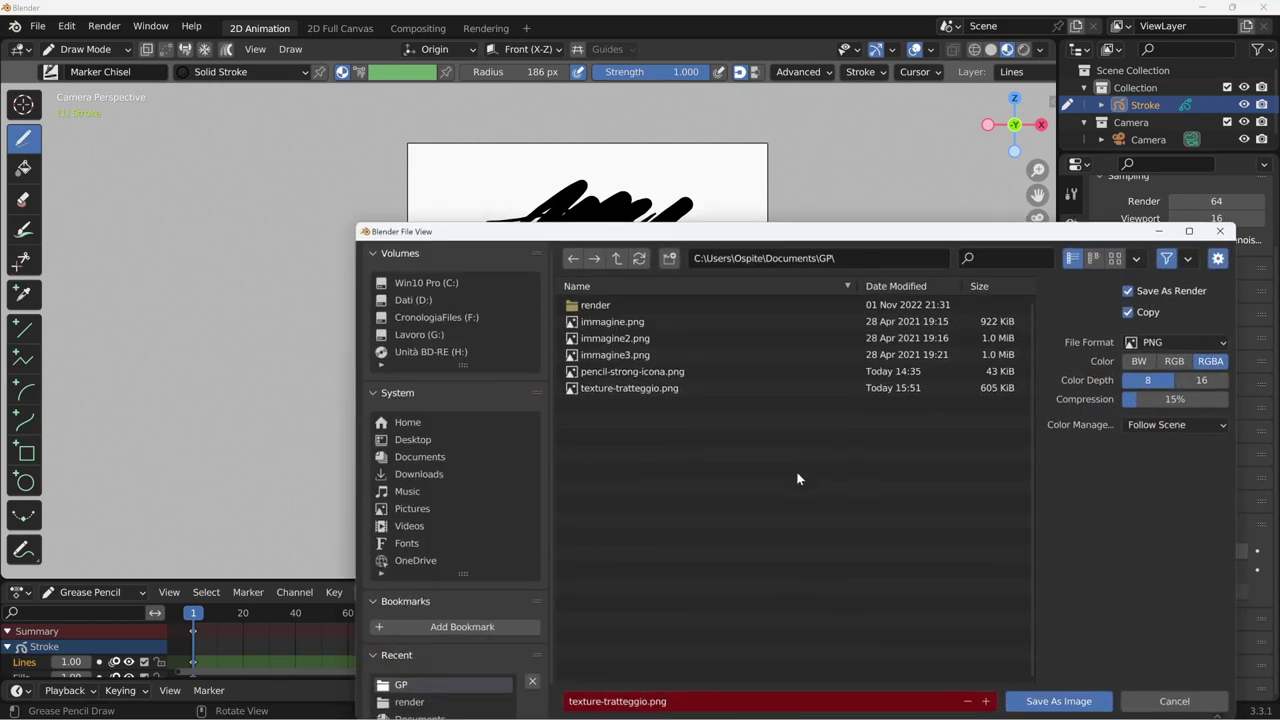
pyautogui.click(634, 700)
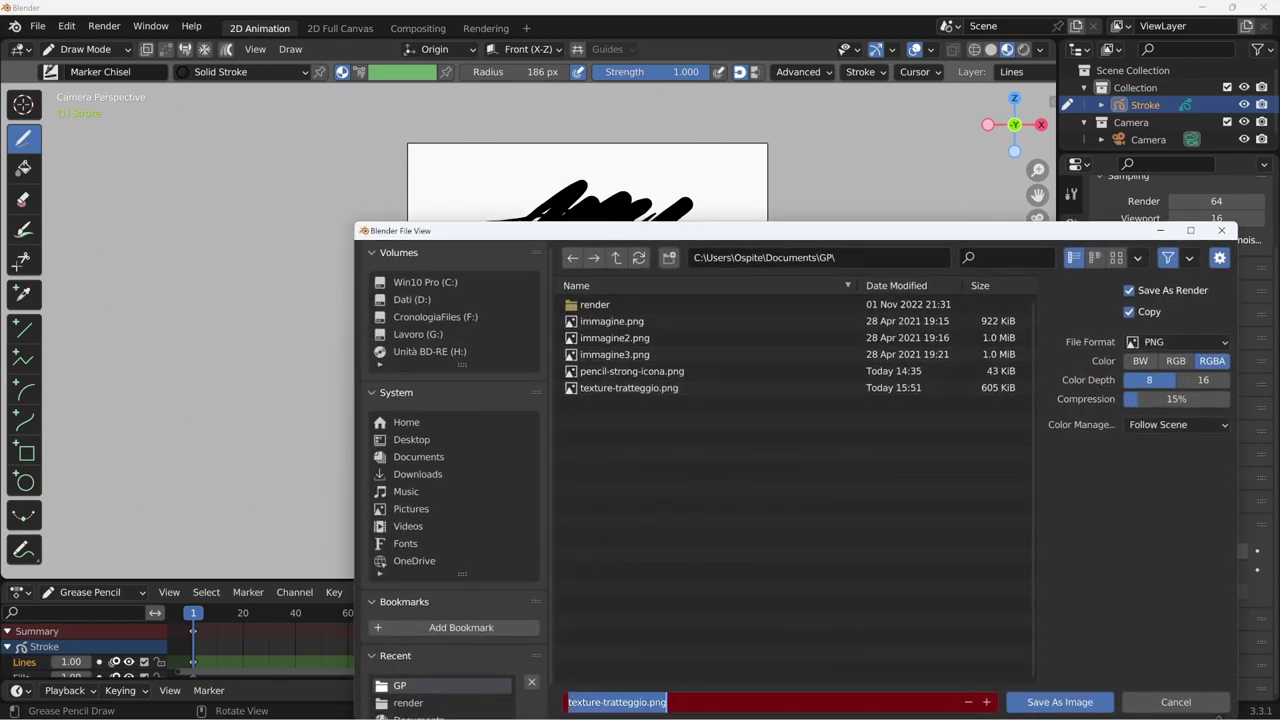
pyautogui.moveTo(605, 702); pyautogui.dragTo(648, 702)
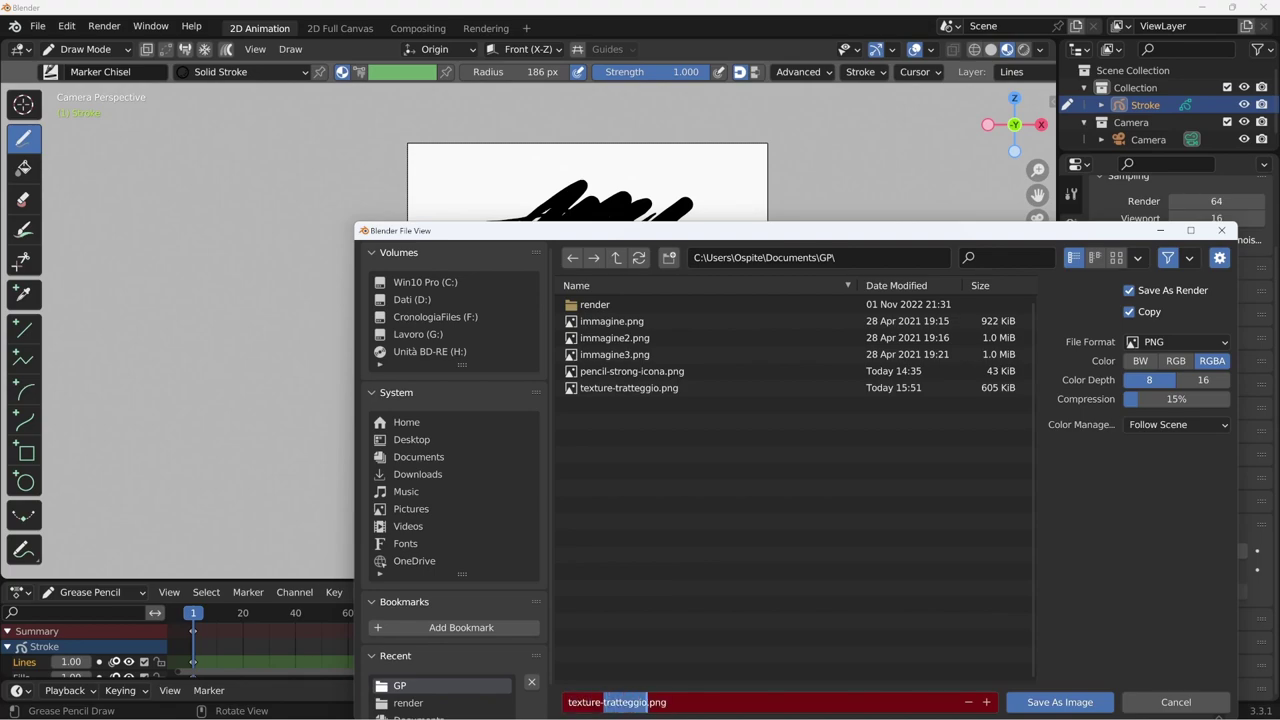
pyautogui.write('brush')
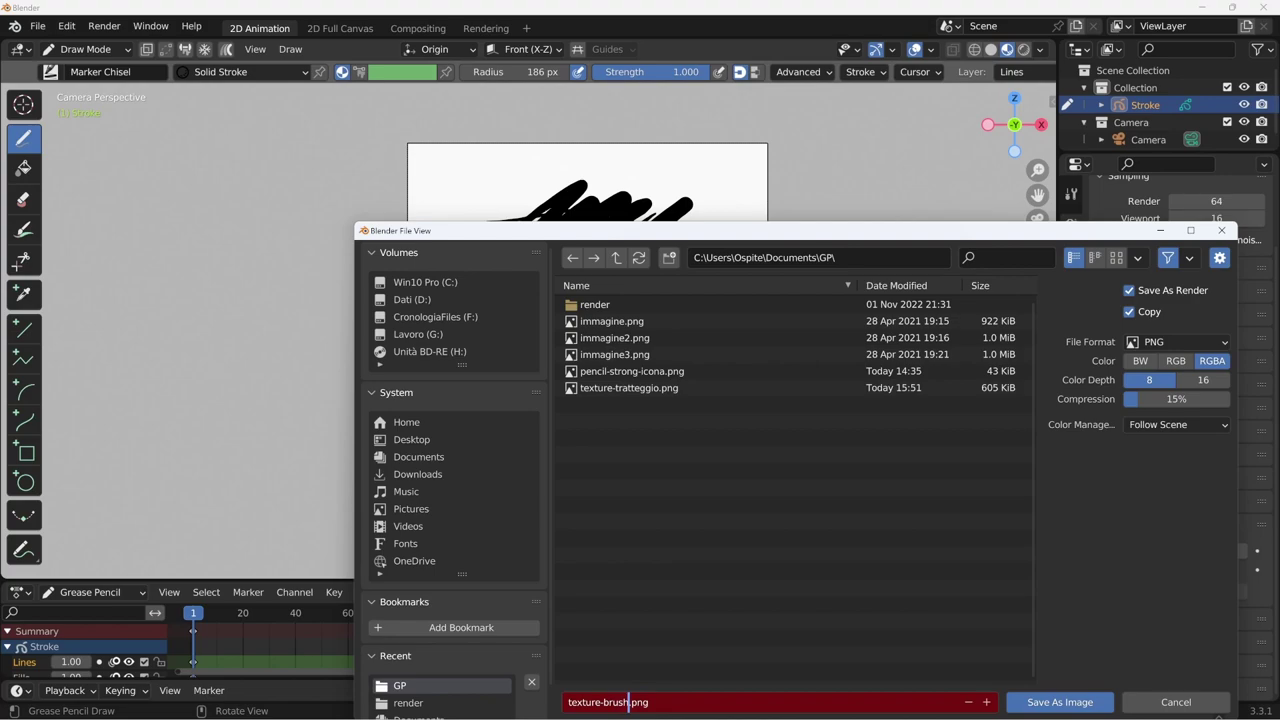
pyautogui.click(1078, 703)
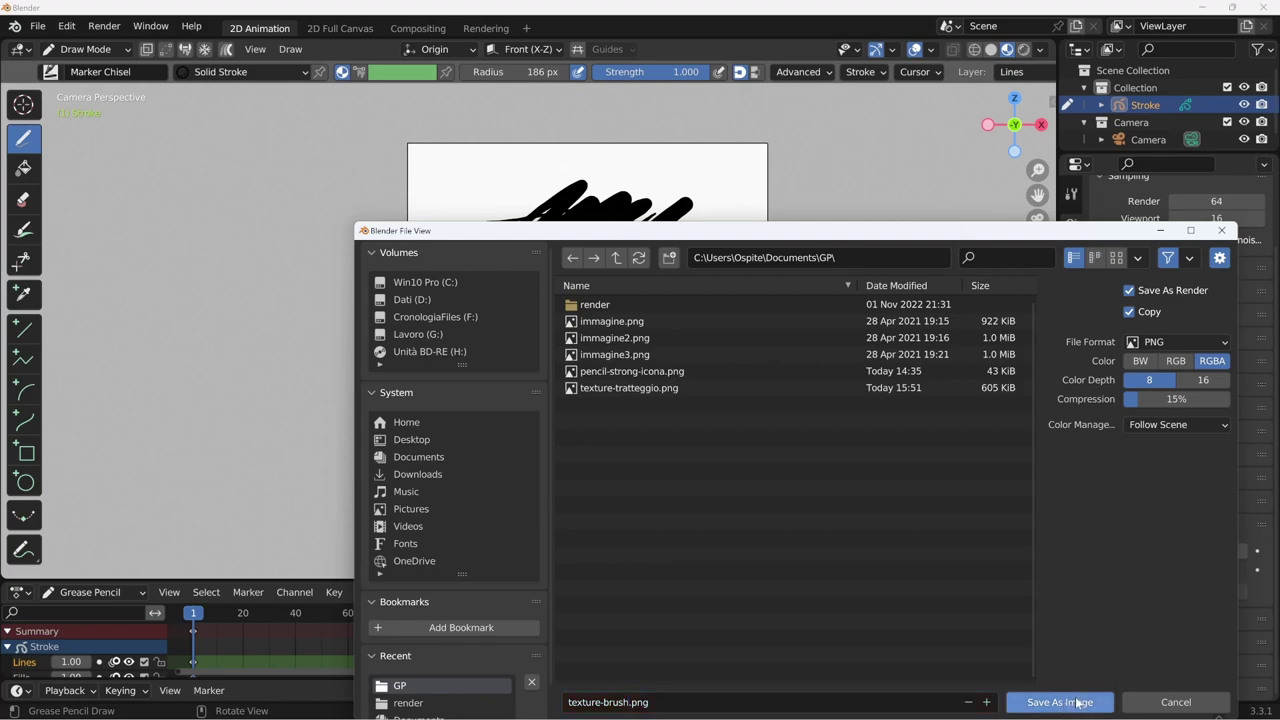
pyautogui.click(1078, 703)
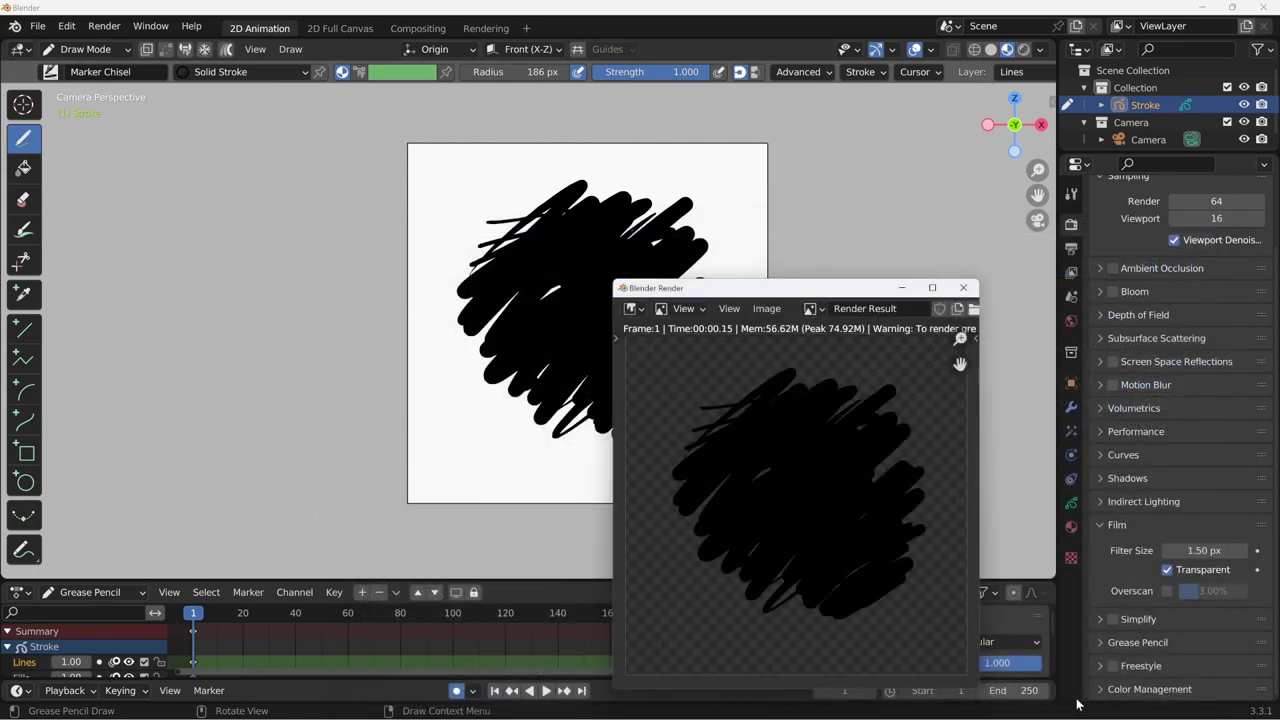
pyautogui.click(964, 288)
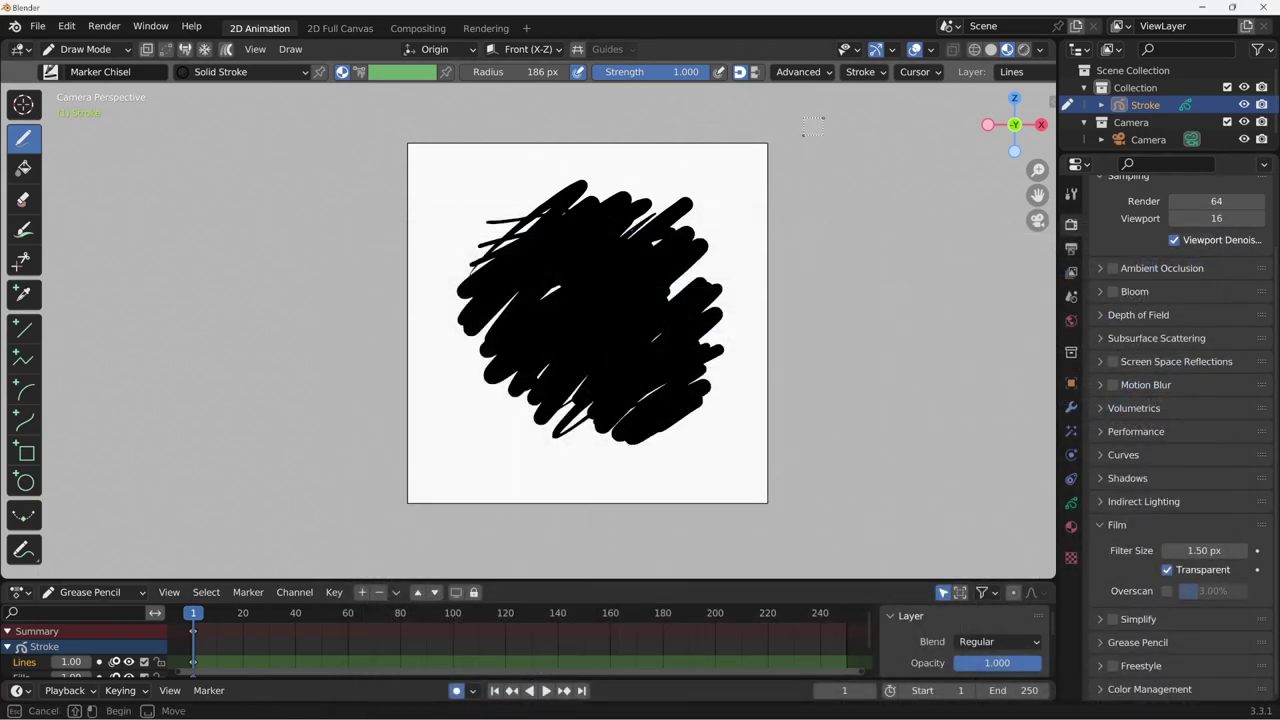
# - Clear the scribble and draw diagonal marker strokes across the canvas's top-left
pyautogui.moveTo(797, 161); pyautogui.dragTo(385, 537)
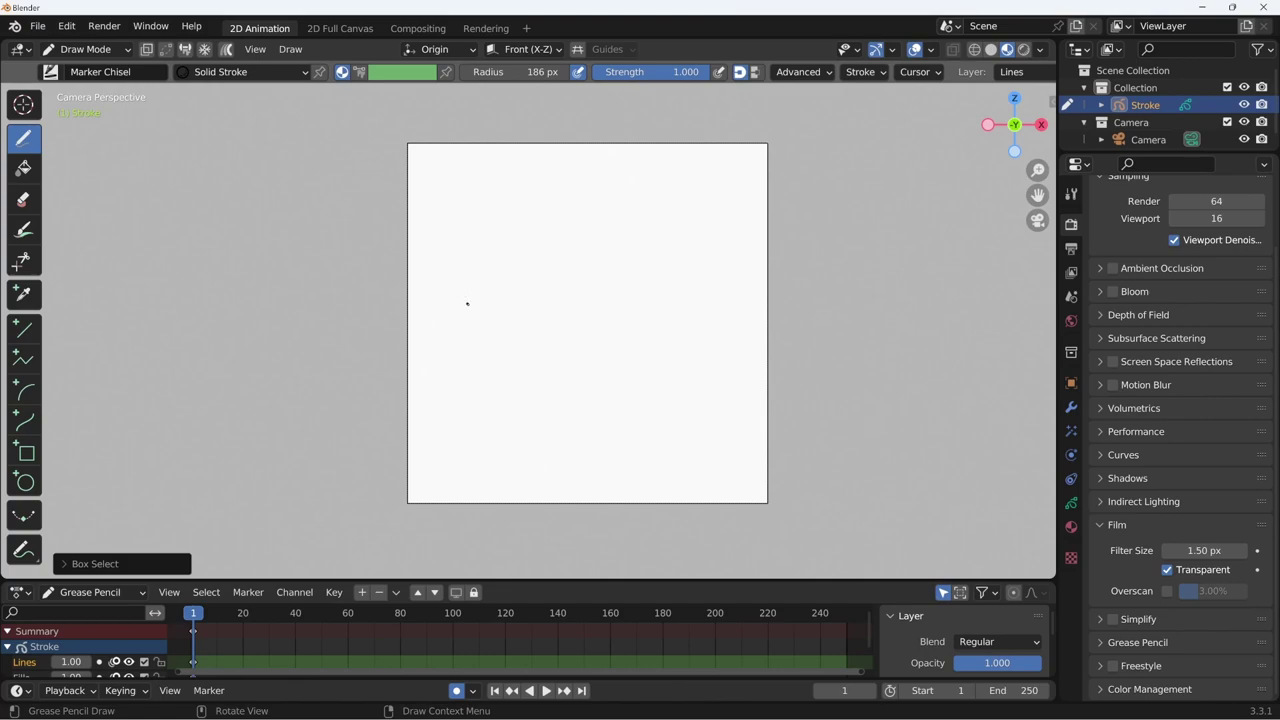
pyautogui.moveTo(391, 200); pyautogui.dragTo(505, 112)
pyautogui.moveTo(371, 260); pyautogui.dragTo(558, 108)
pyautogui.moveTo(370, 310); pyautogui.dragTo(610, 105)
pyautogui.moveTo(391, 340); pyautogui.dragTo(653, 112)
pyautogui.moveTo(542, 234)
pyautogui.mouseDown()
pyautogui.moveTo(715, 92)
pyautogui.moveTo(388, 437)
pyautogui.mouseUp()
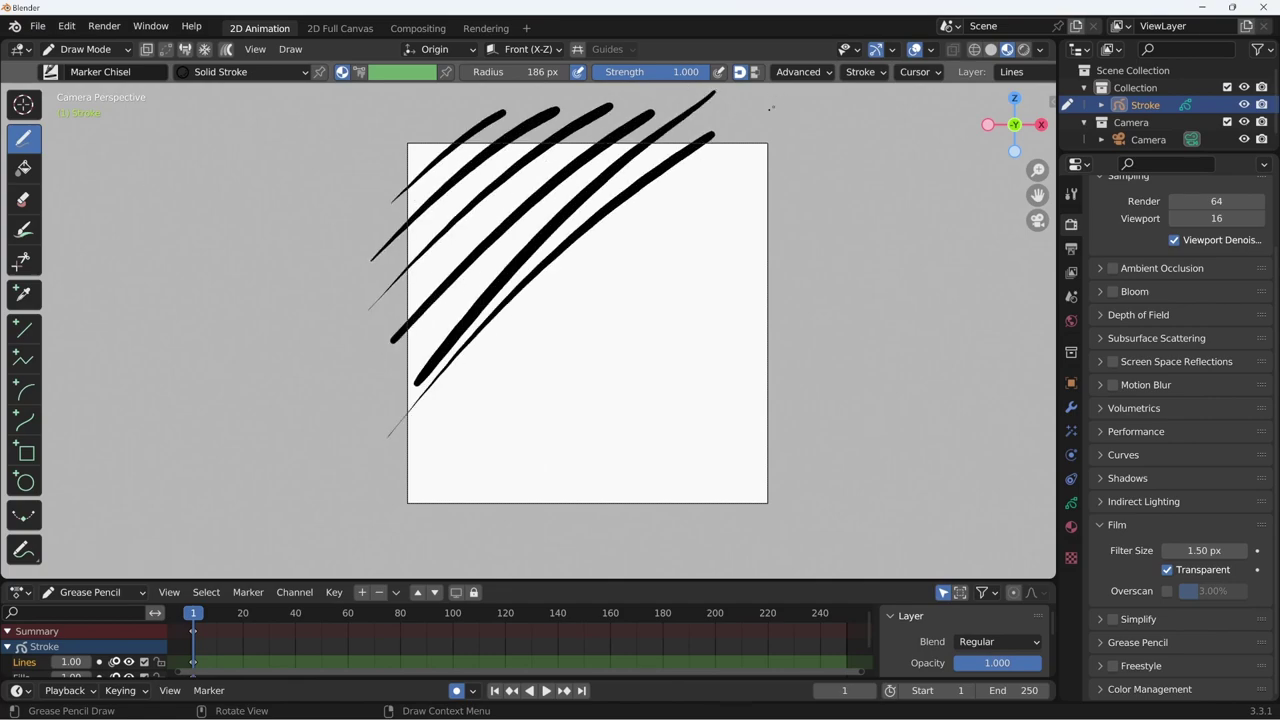
# - Add diagonal strokes over the right and lower canvas, then render the hatching
pyautogui.moveTo(768, 112); pyautogui.dragTo(433, 440)
pyautogui.moveTo(708, 200); pyautogui.dragTo(397, 505)
pyautogui.moveTo(797, 157); pyautogui.dragTo(446, 531)
pyautogui.moveTo(795, 215); pyautogui.dragTo(458, 495)
pyautogui.moveTo(816, 224)
pyautogui.mouseDown()
pyautogui.moveTo(528, 505)
pyautogui.moveTo(828, 284)
pyautogui.mouseUp()
pyautogui.moveTo(855, 290)
pyautogui.mouseDown()
pyautogui.moveTo(600, 535)
pyautogui.moveTo(855, 332)
pyautogui.moveTo(640, 565)
pyautogui.mouseUp()
pyautogui.moveTo(660, 555); pyautogui.dragTo(858, 405)
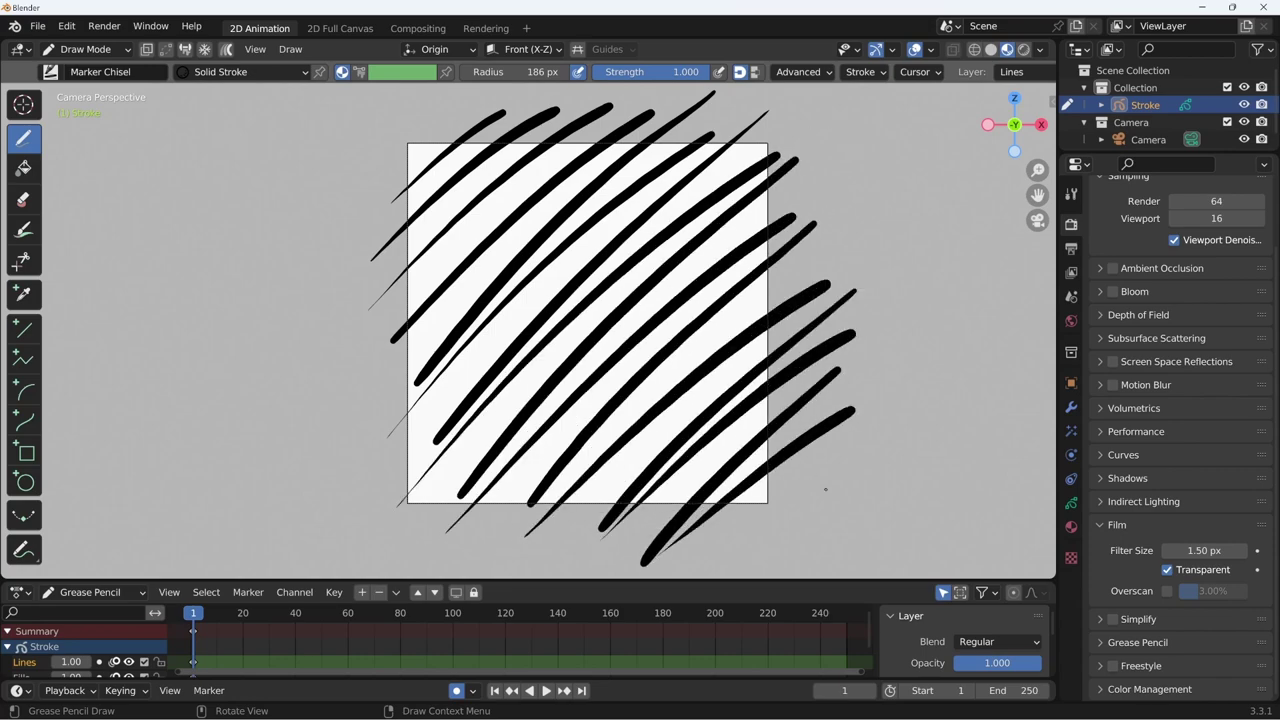
pyautogui.press('F12')
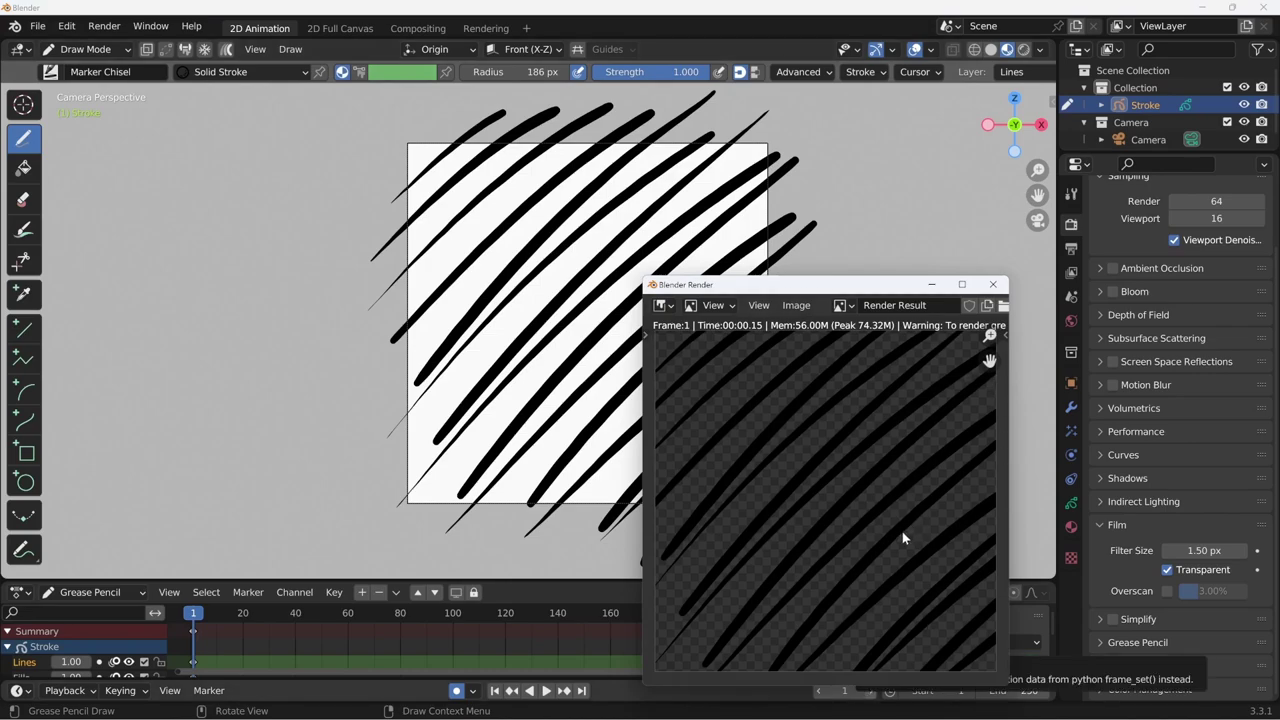
# - Save the hatch render as texture-tratteggio-trasparente.png and close the render window
pyautogui.hotkey('shift', 'alt', 's')
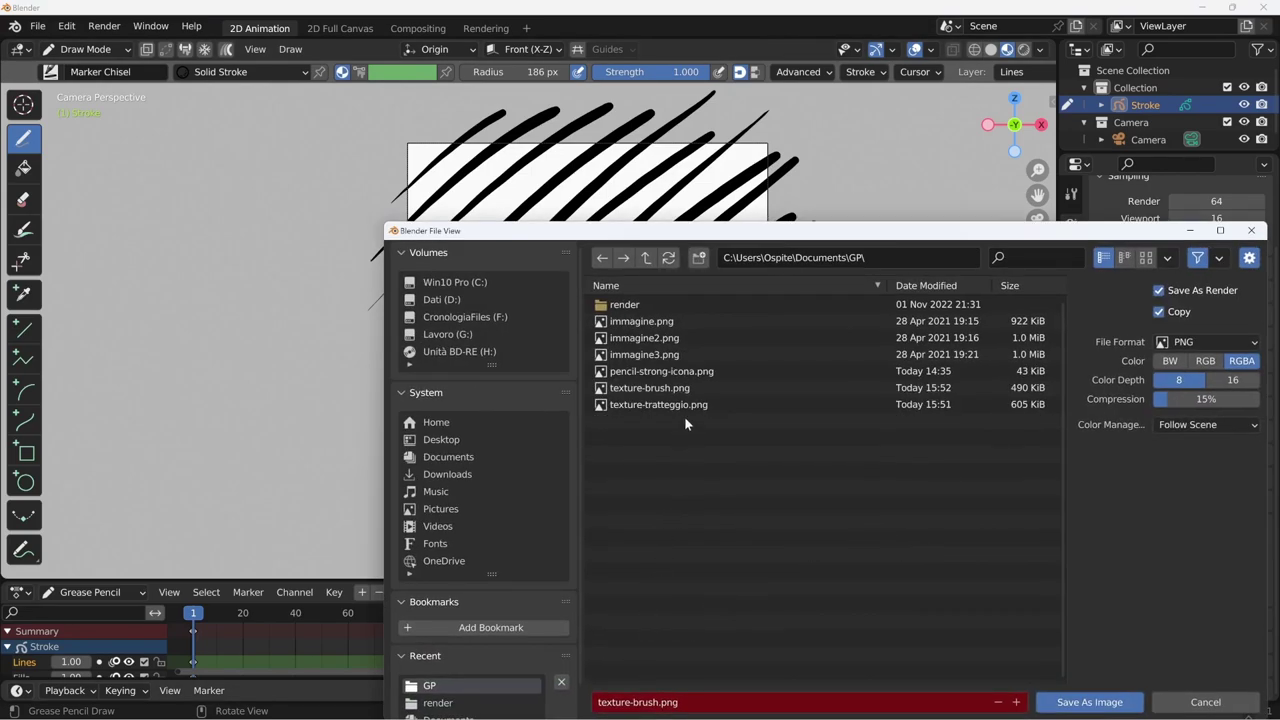
pyautogui.click(665, 405)
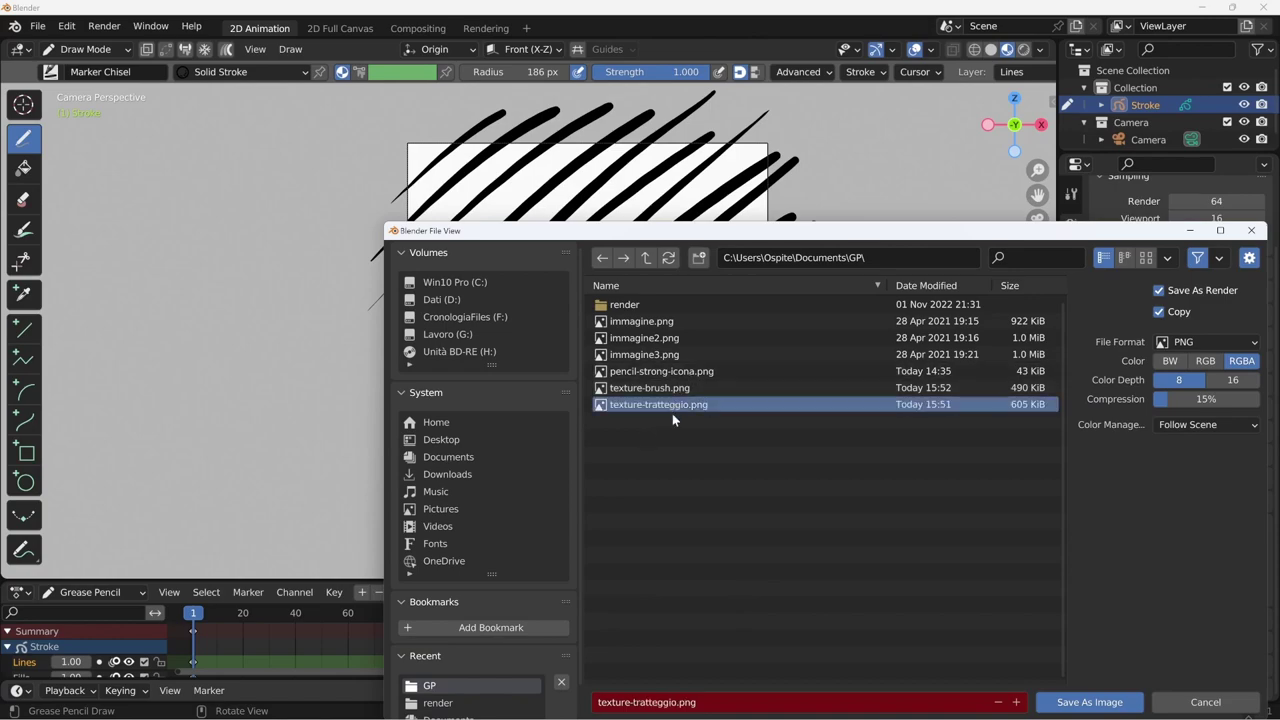
pyautogui.click(658, 706)
pyautogui.click(677, 703)
pyautogui.write('-')
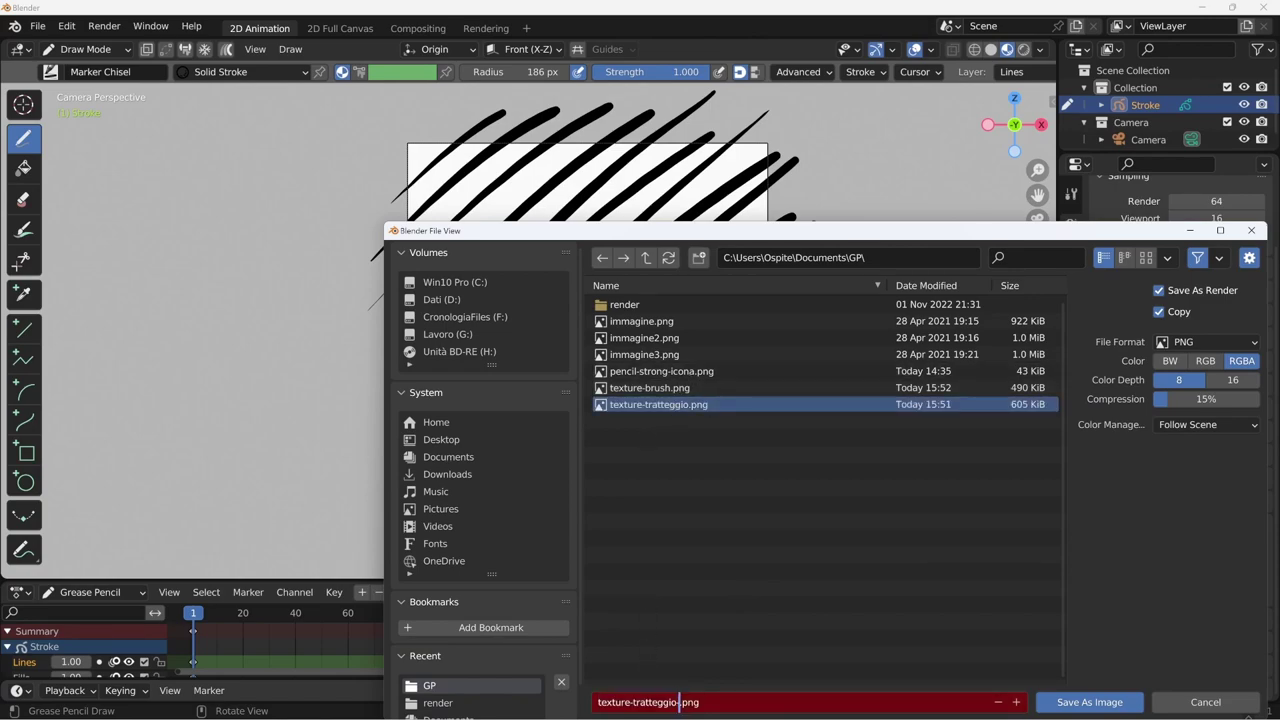
pyautogui.write('traspa')
pyautogui.write('rente')
pyautogui.click(1113, 704)
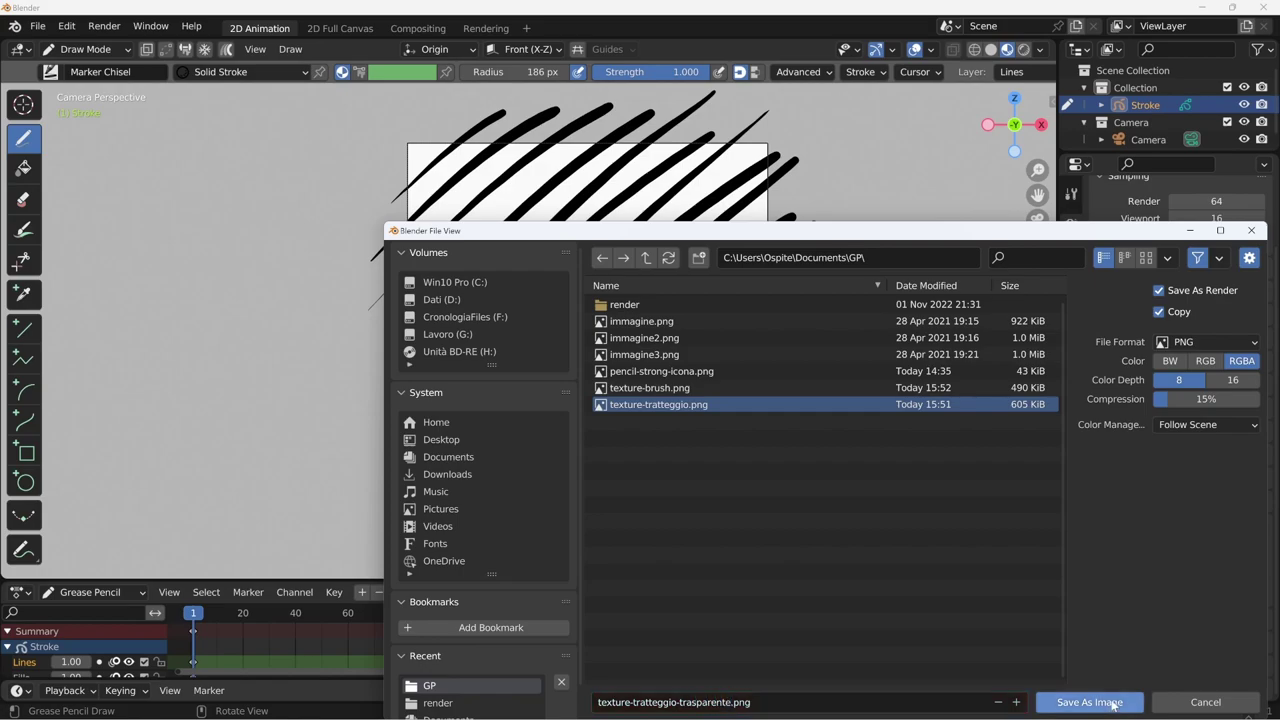
pyautogui.click(1113, 704)
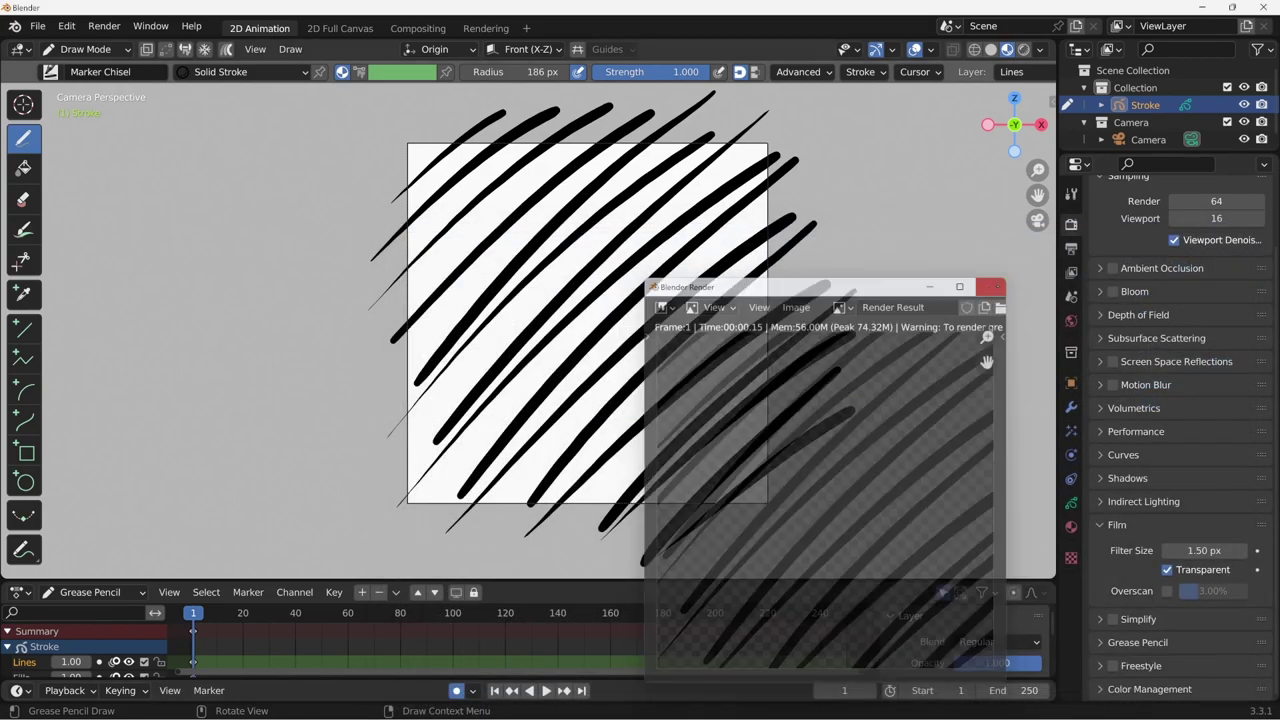
pyautogui.click(993, 281)
pyautogui.click(37, 26)
pyautogui.moveTo(100, 46)
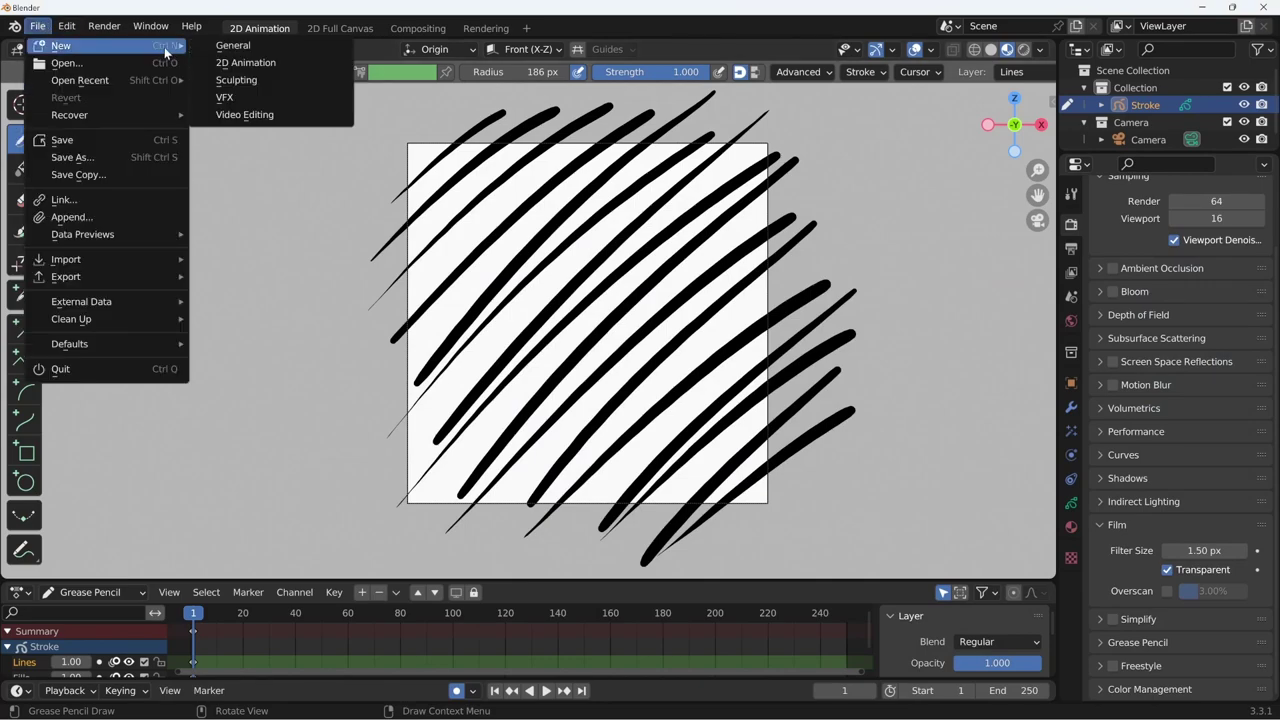
# - Start a new 2D Animation file without saving and choose the Solid Fill material
pyautogui.click(245, 62)
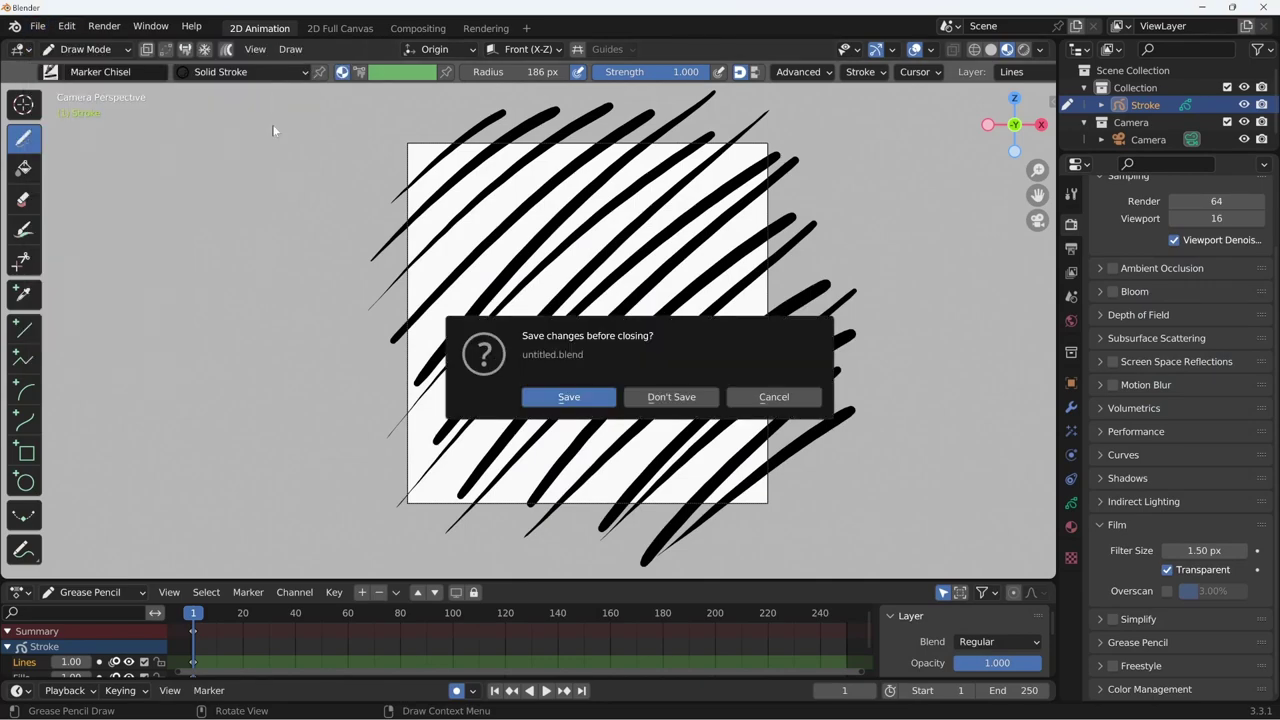
pyautogui.click(690, 399)
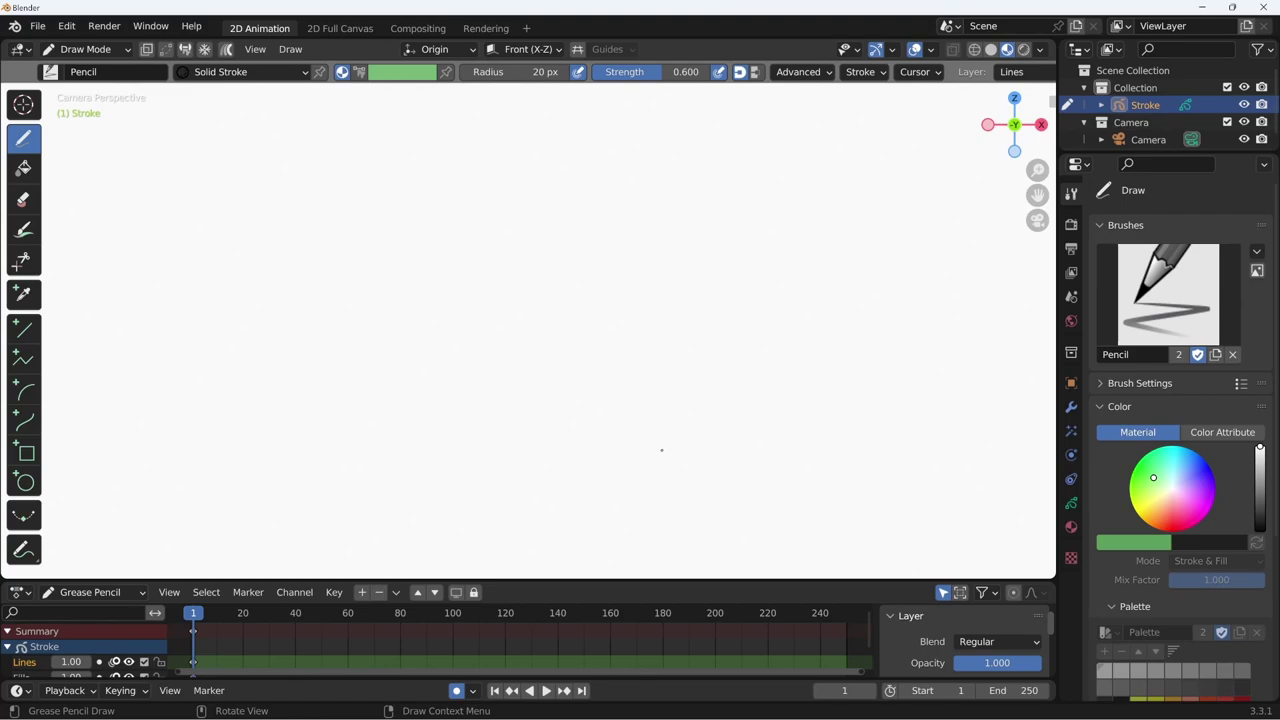
pyautogui.click(305, 76)
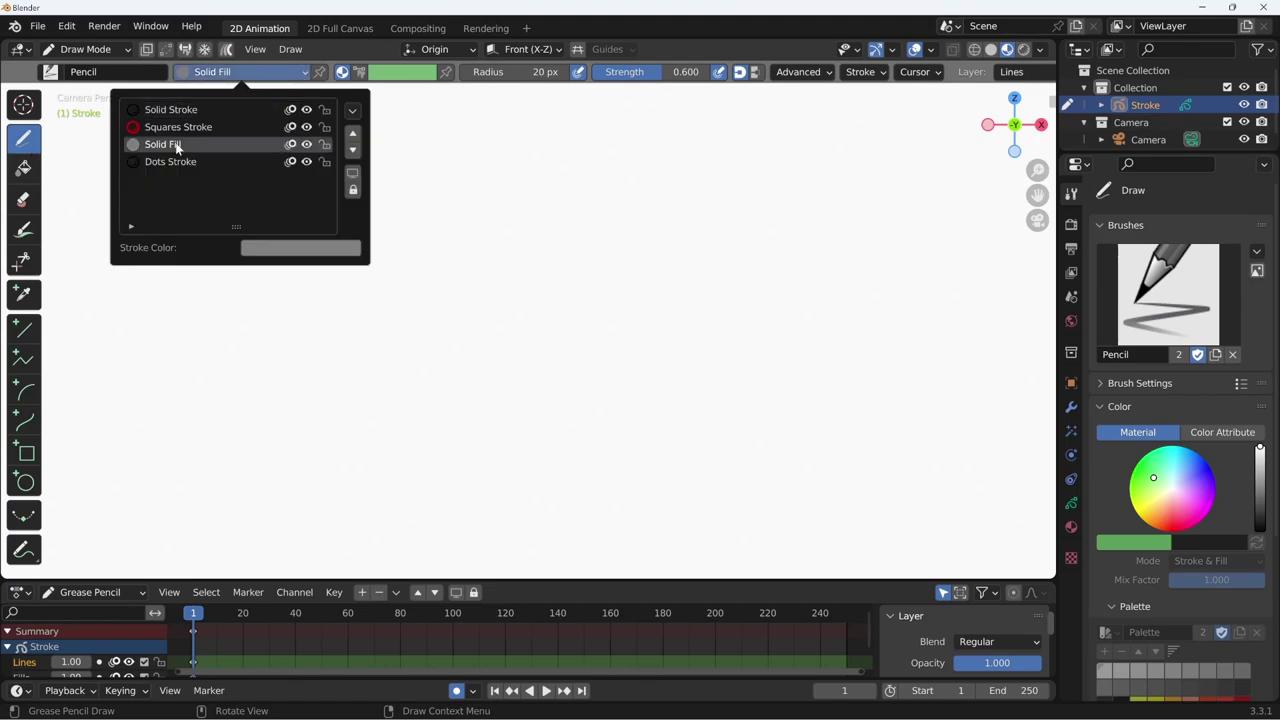
pyautogui.click(176, 148)
pyautogui.click(1071, 527)
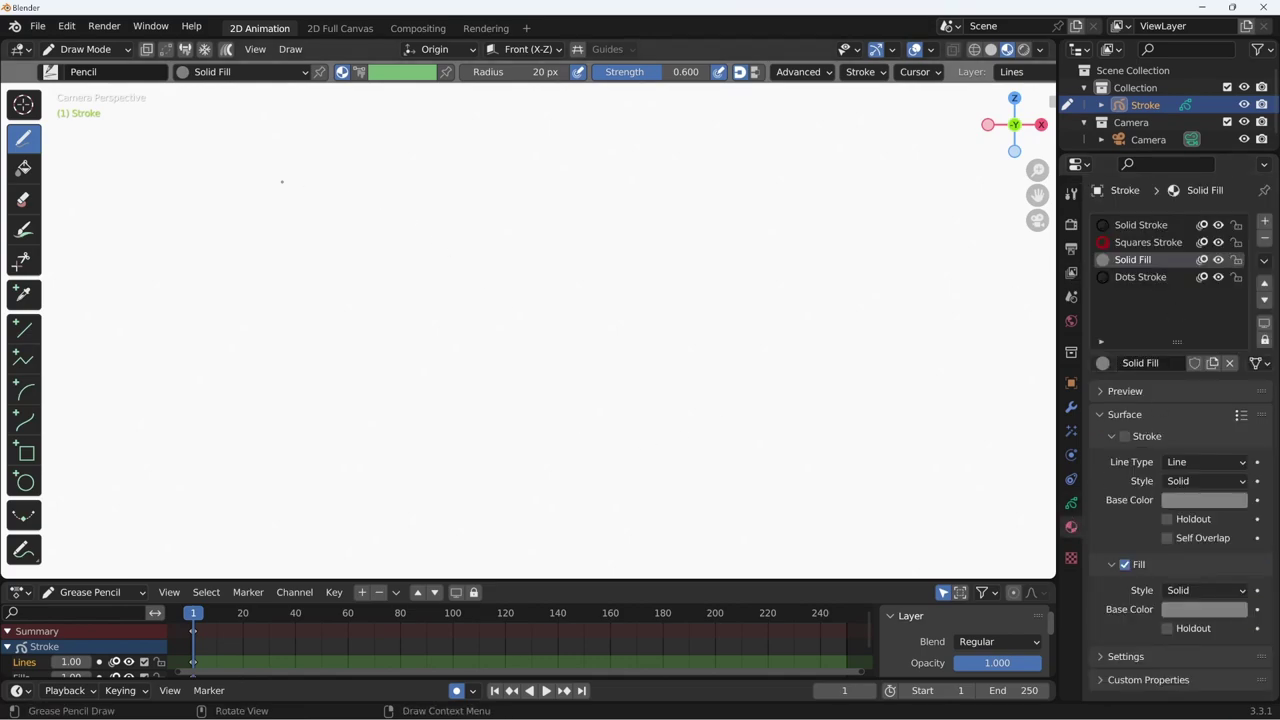
# - Draw a filled circle and a large filled square, then set Fill Style to Texture
pyautogui.moveTo(344, 161)
pyautogui.mouseDown()
pyautogui.moveTo(277, 466)
pyautogui.moveTo(340, 156)
pyautogui.mouseUp()
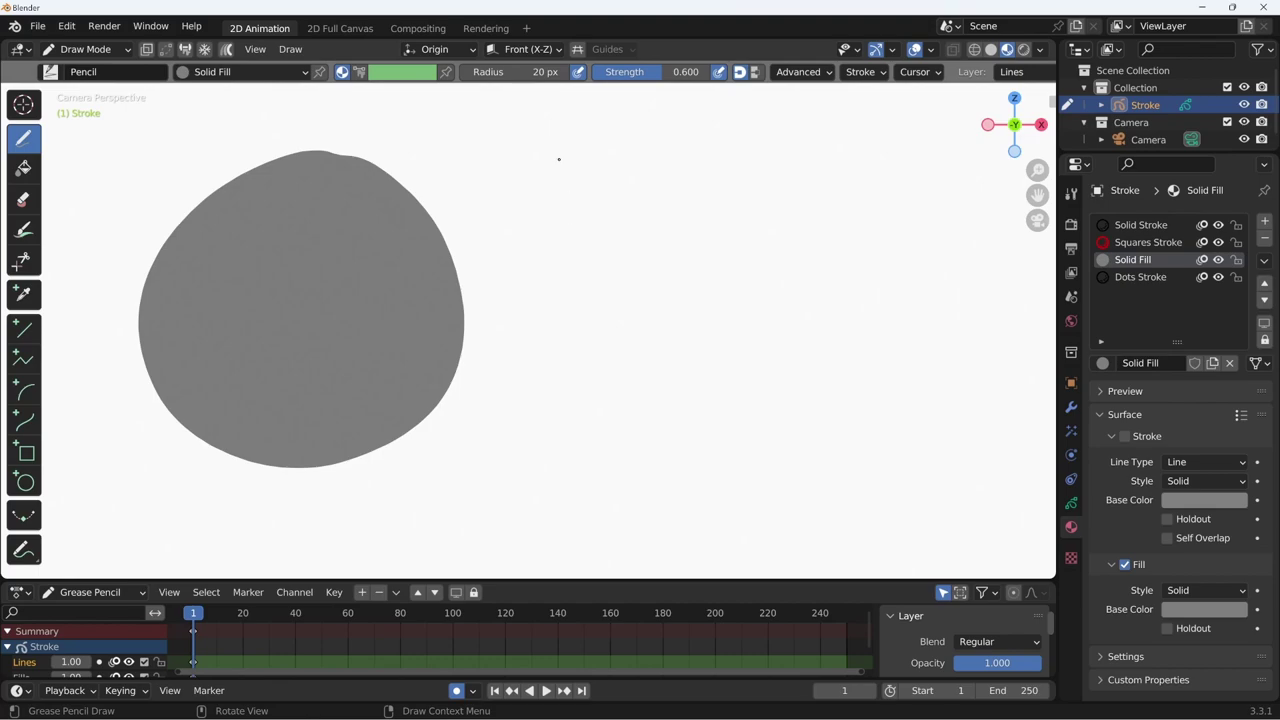
pyautogui.moveTo(550, 154); pyautogui.dragTo(515, 468)
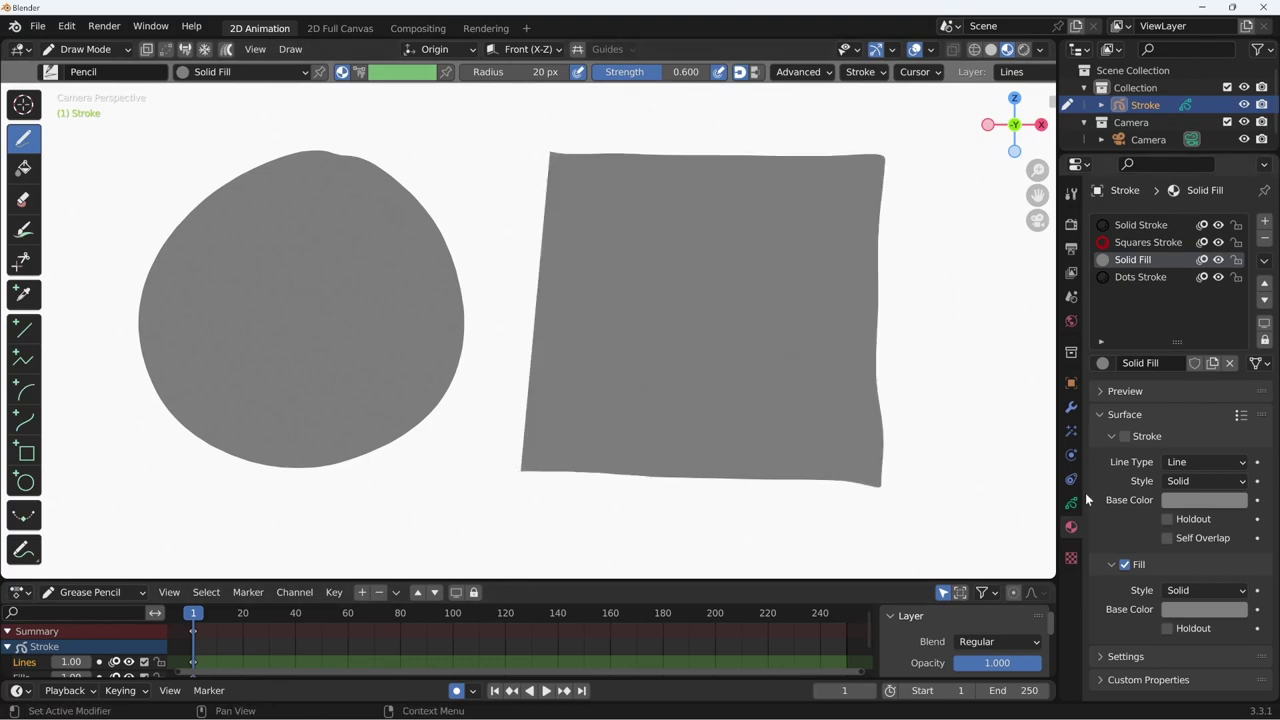
pyautogui.click(1202, 591)
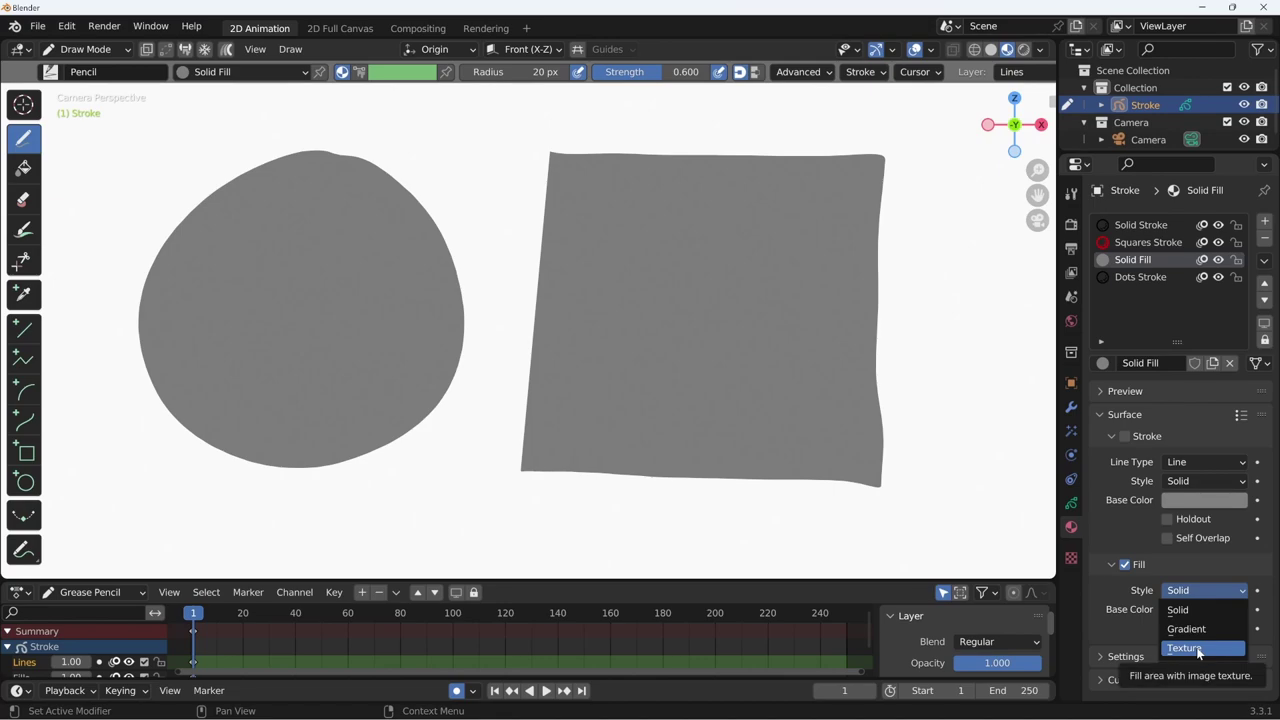
pyautogui.click(1199, 649)
pyautogui.scroll(-1, 1133, 628)
pyautogui.scroll(-3, 1128, 608)
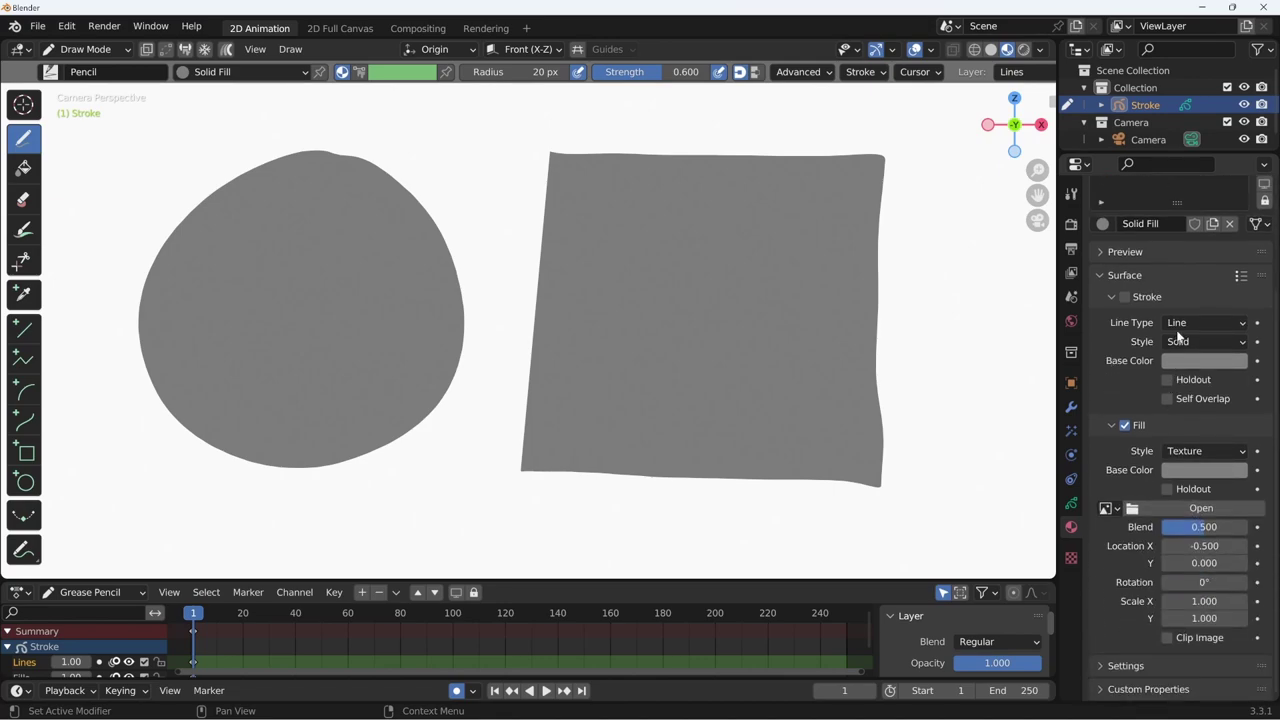
# - Load texture-tratteggio.png as the fill texture image for both shapes
pyautogui.click(1193, 513)
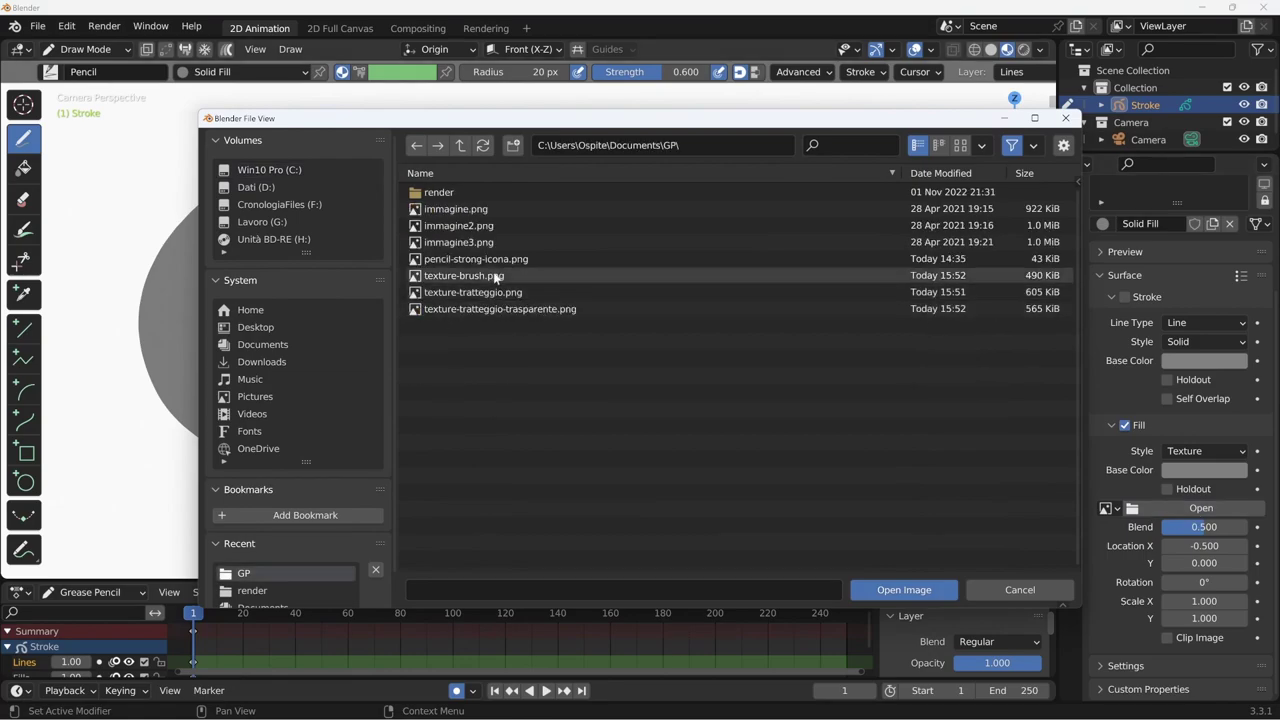
pyautogui.click(490, 292)
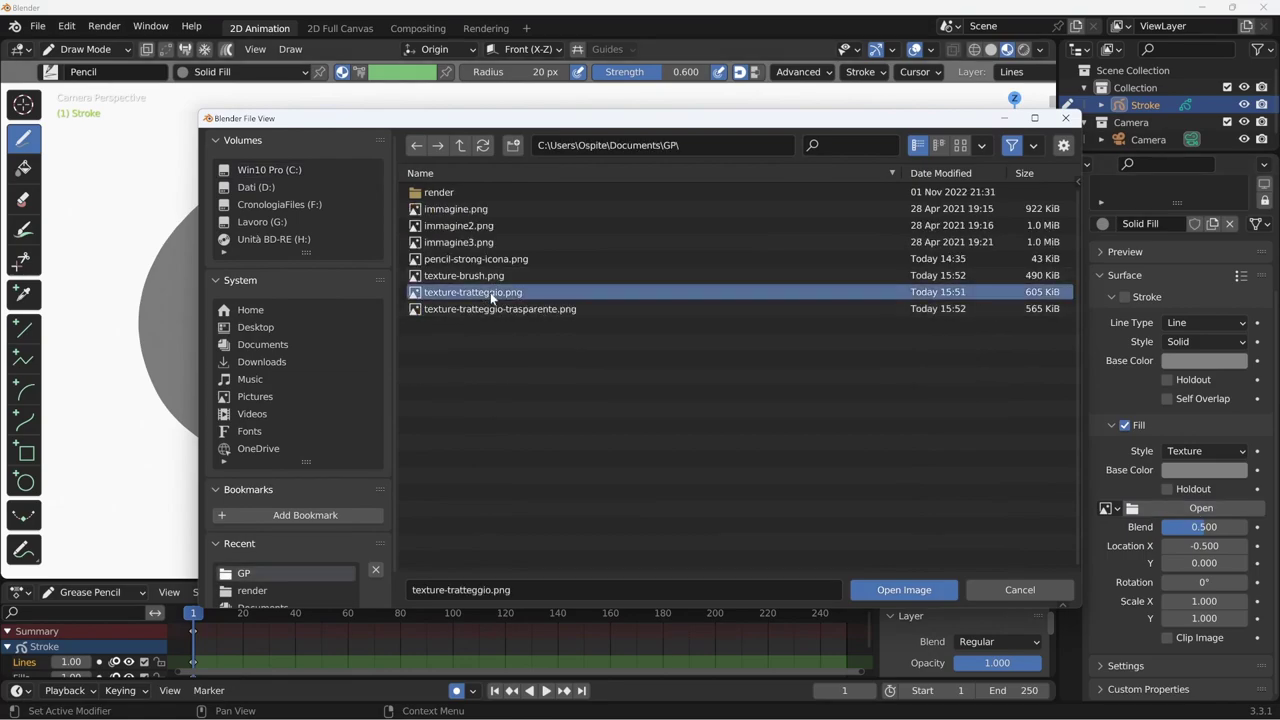
pyautogui.click(904, 590)
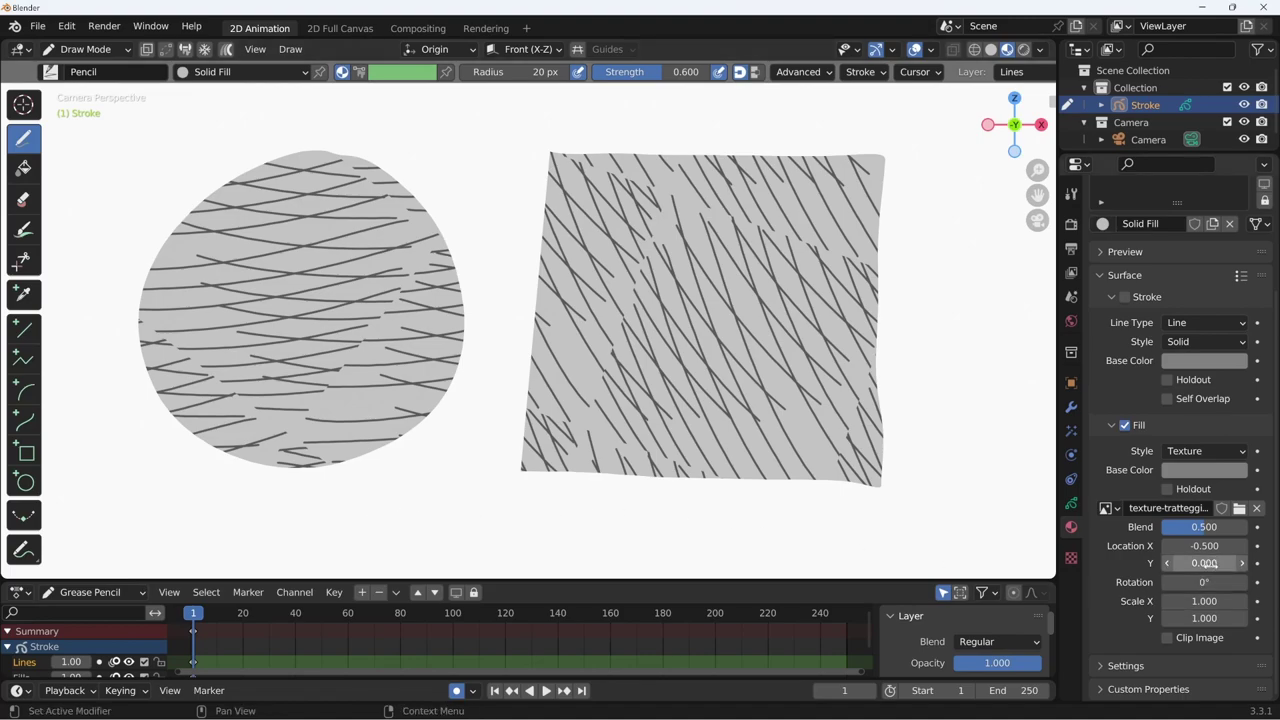
# - Set the fill base colour to a blue shade in the colour picker
pyautogui.click(1201, 470)
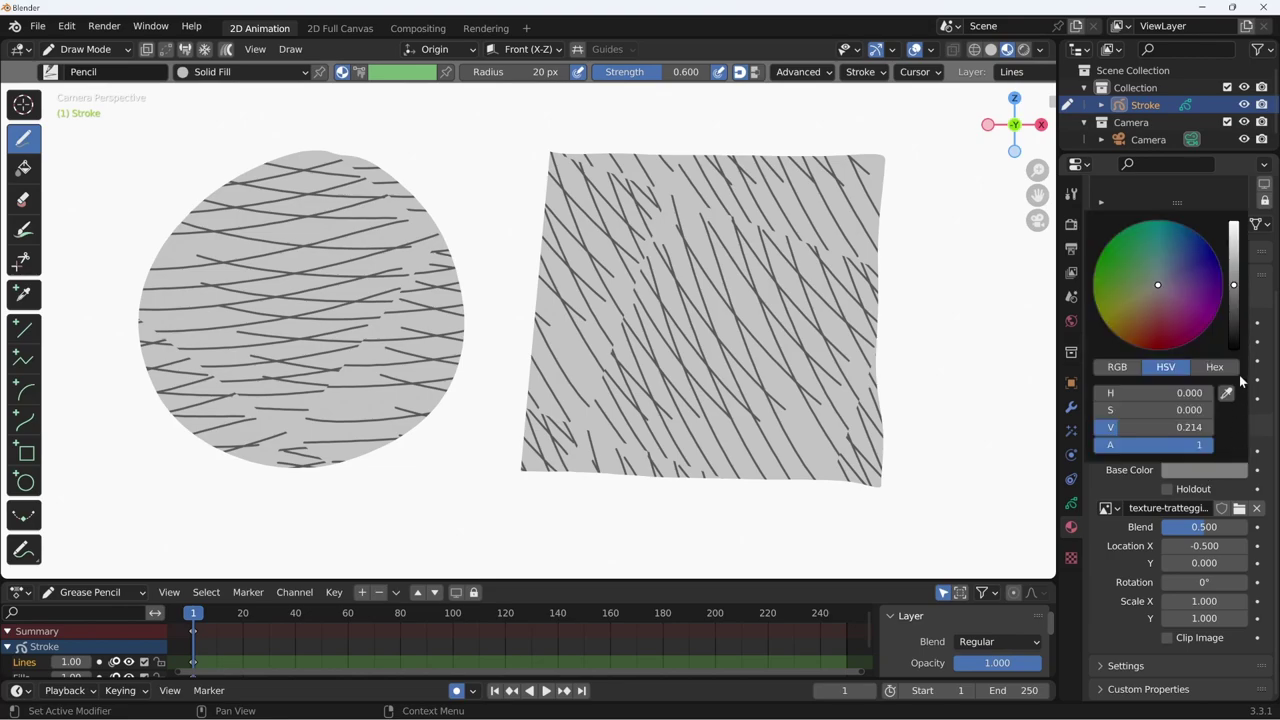
pyautogui.scroll(10, 1238, 285)
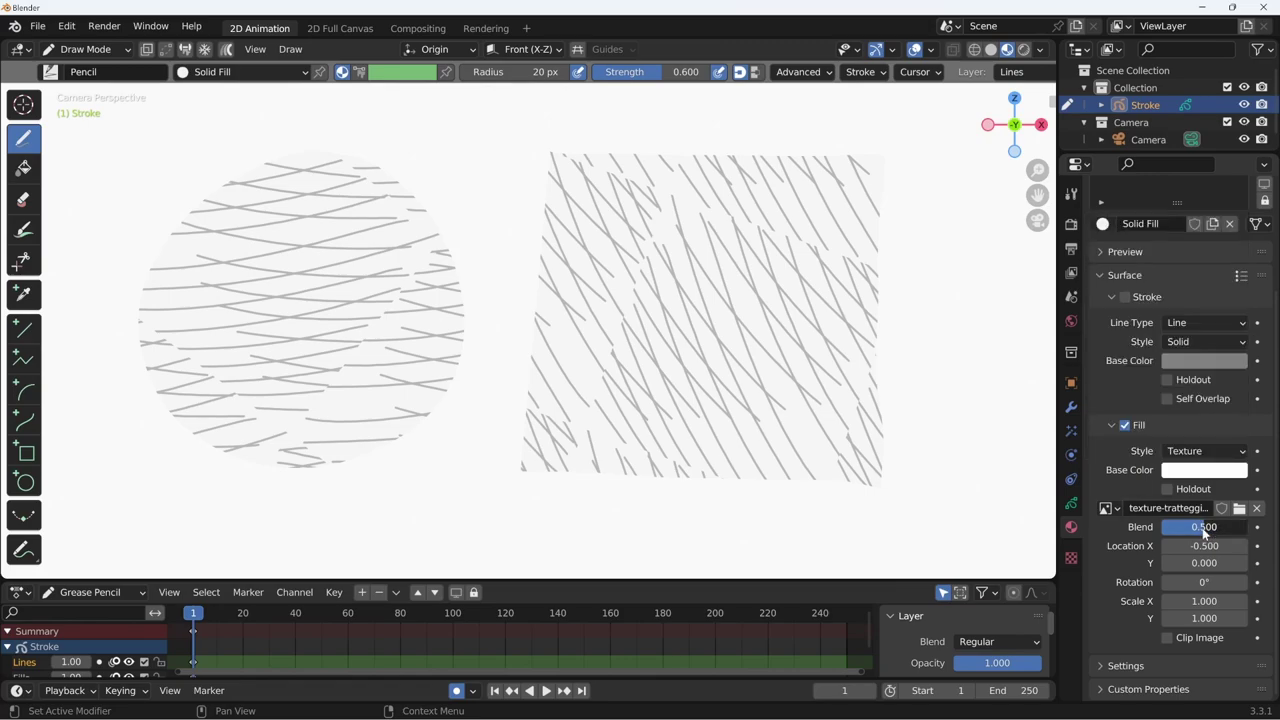
pyautogui.moveTo(1181, 528)
pyautogui.mouseDown()
pyautogui.moveTo(1204, 533)
pyautogui.moveTo(1160, 530)
pyautogui.mouseUp()
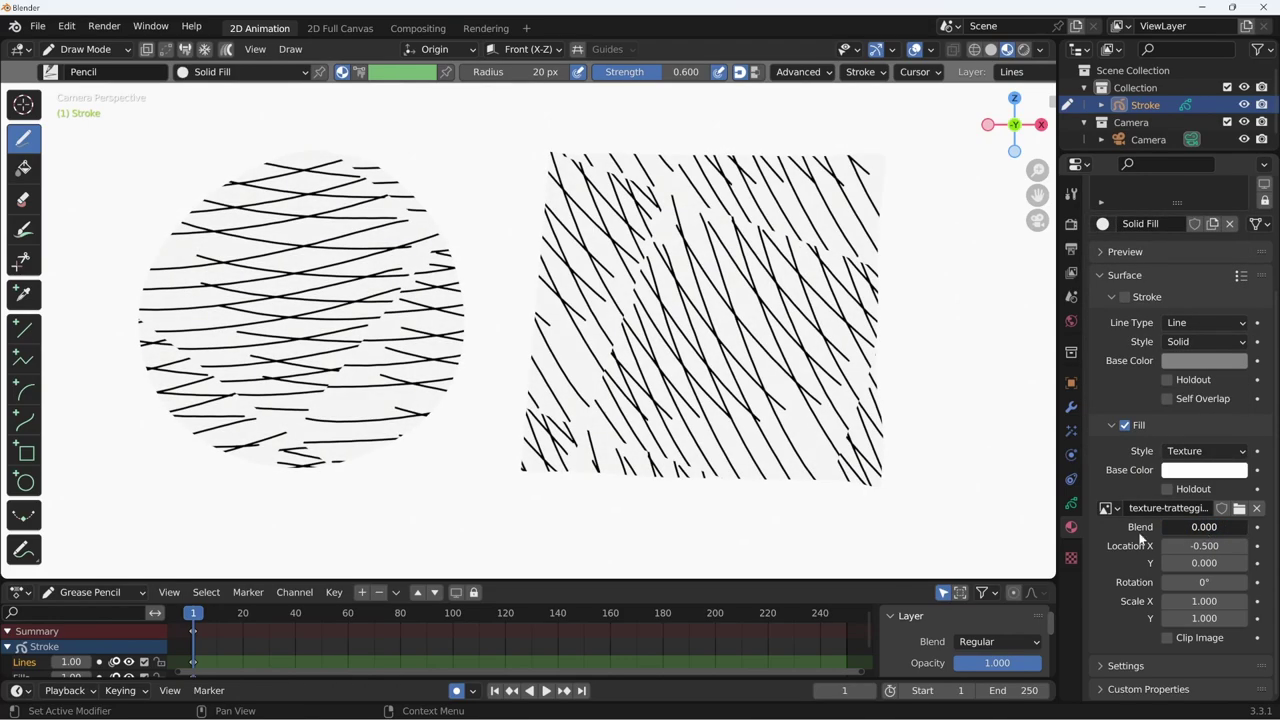
pyautogui.click(1206, 472)
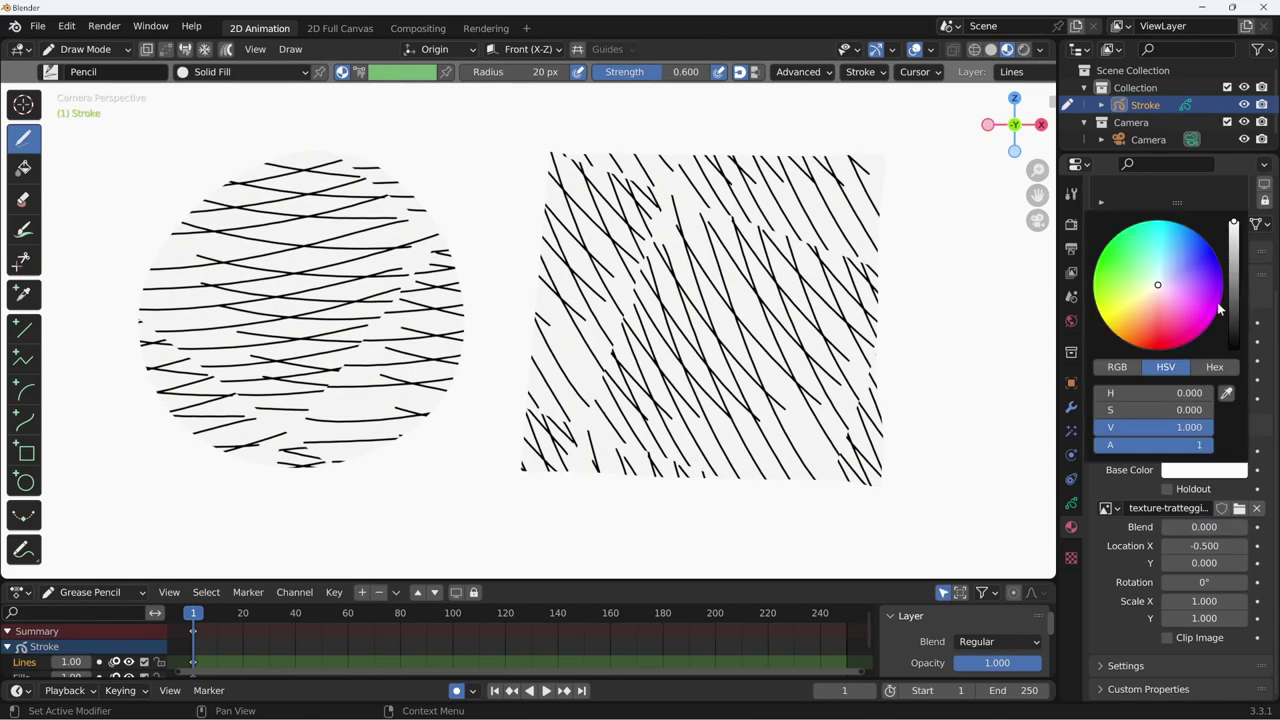
pyautogui.click(1207, 430)
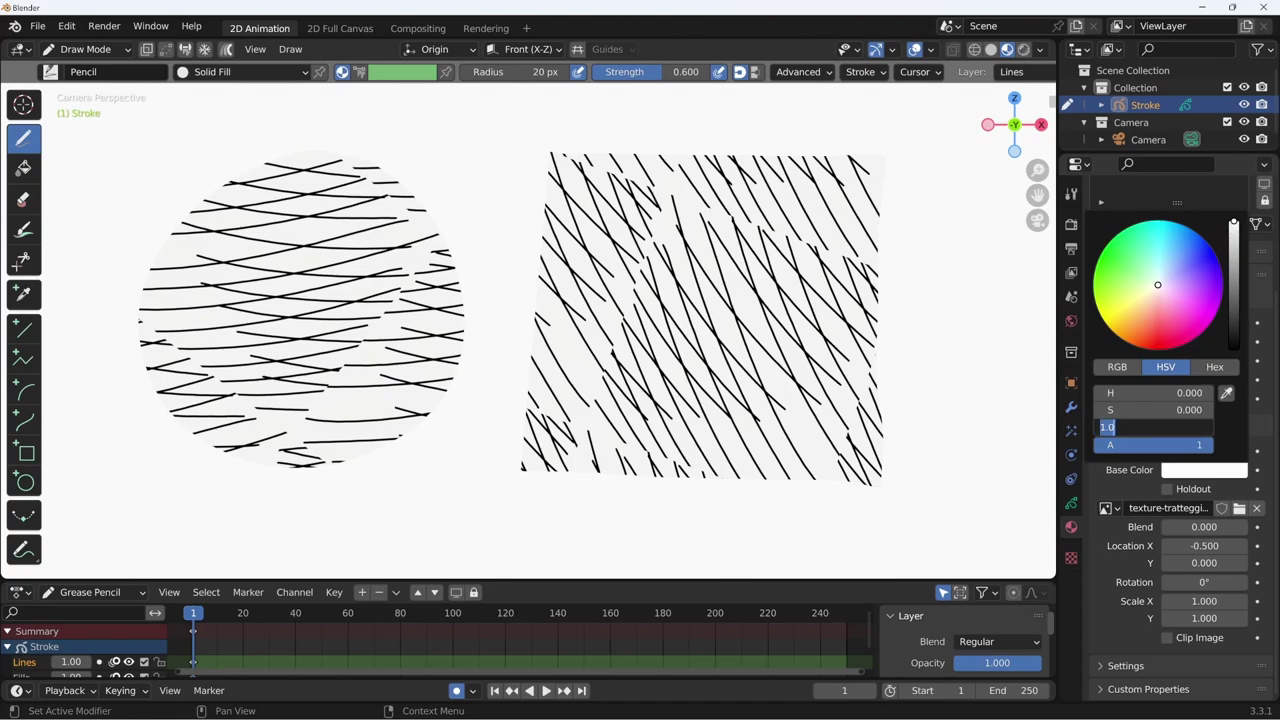
pyautogui.press('Return')
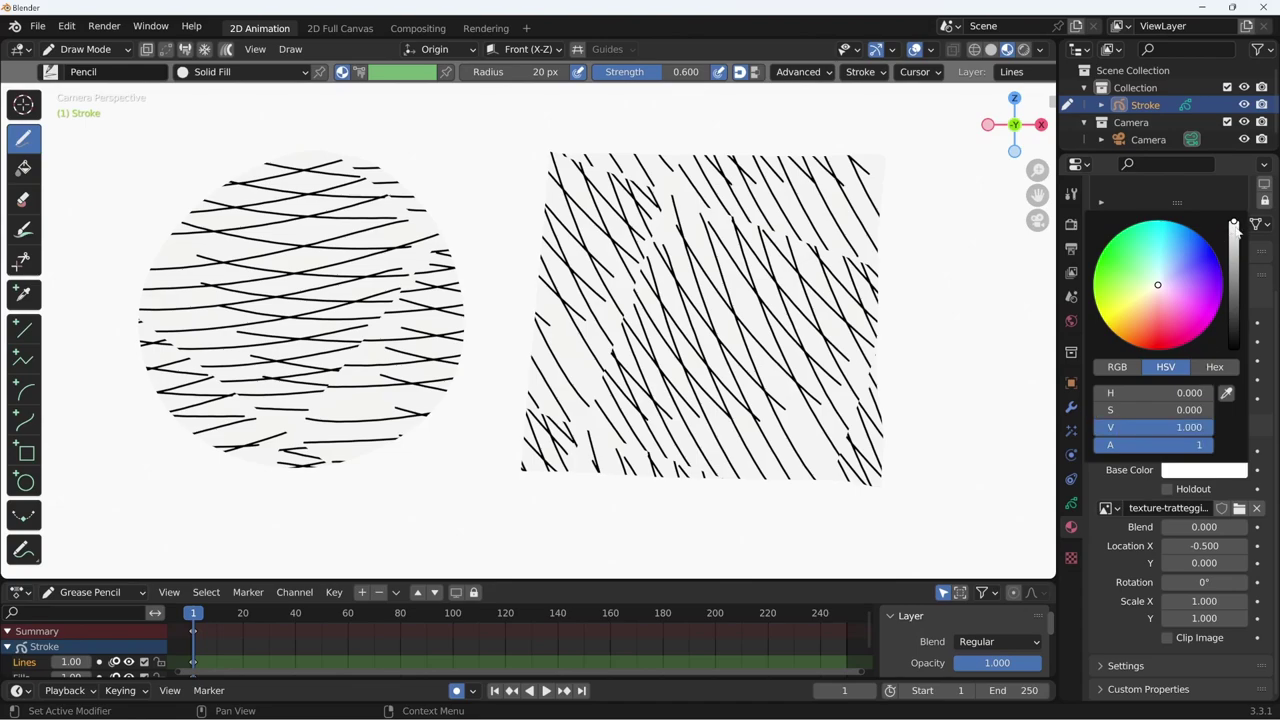
pyautogui.click(1181, 254)
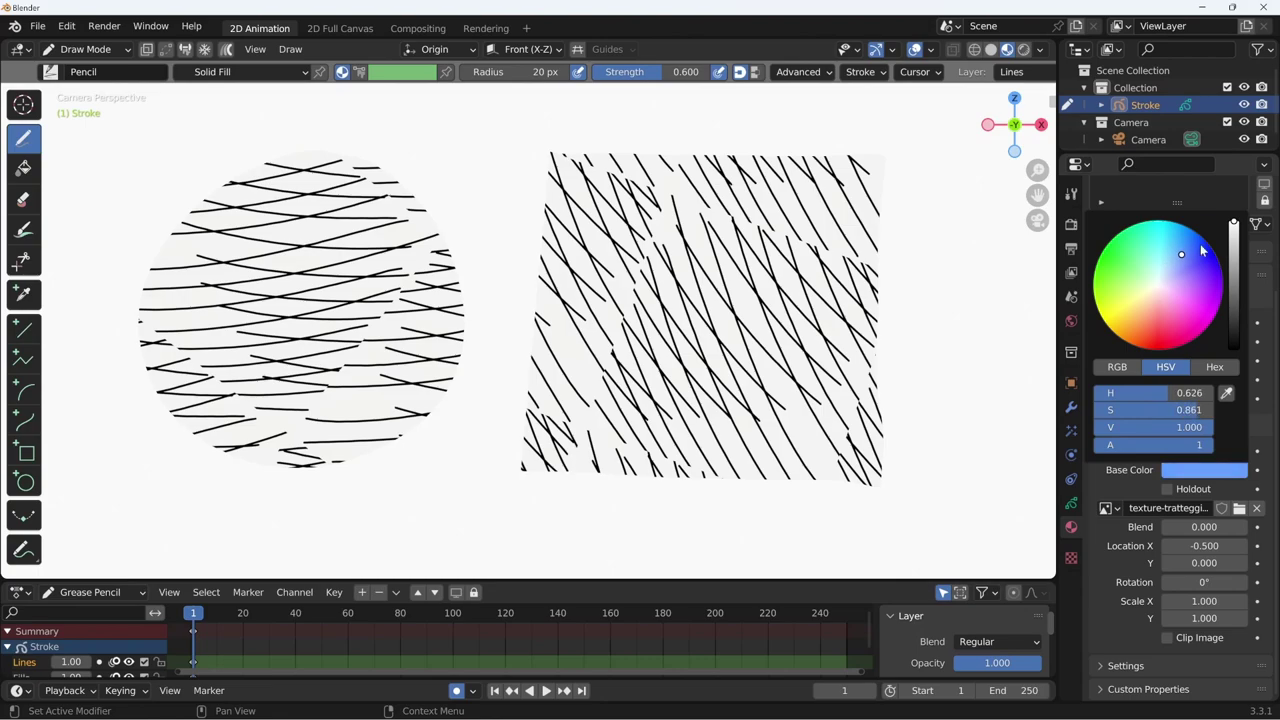
pyautogui.click(1233, 247)
pyautogui.moveTo(1233, 247); pyautogui.dragTo(1233, 240)
pyautogui.click(1185, 251)
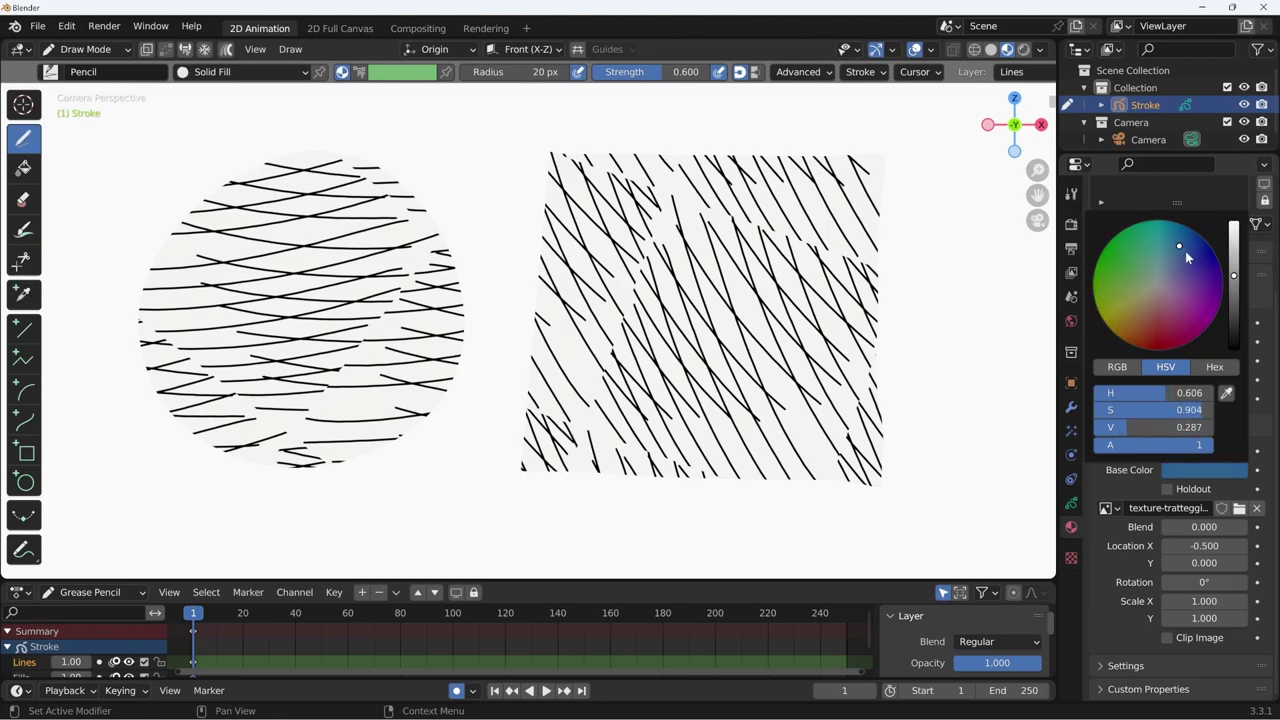
# - Raise the texture Blend to about 0.6 and brighten the blue fill colour
pyautogui.click(1222, 530)
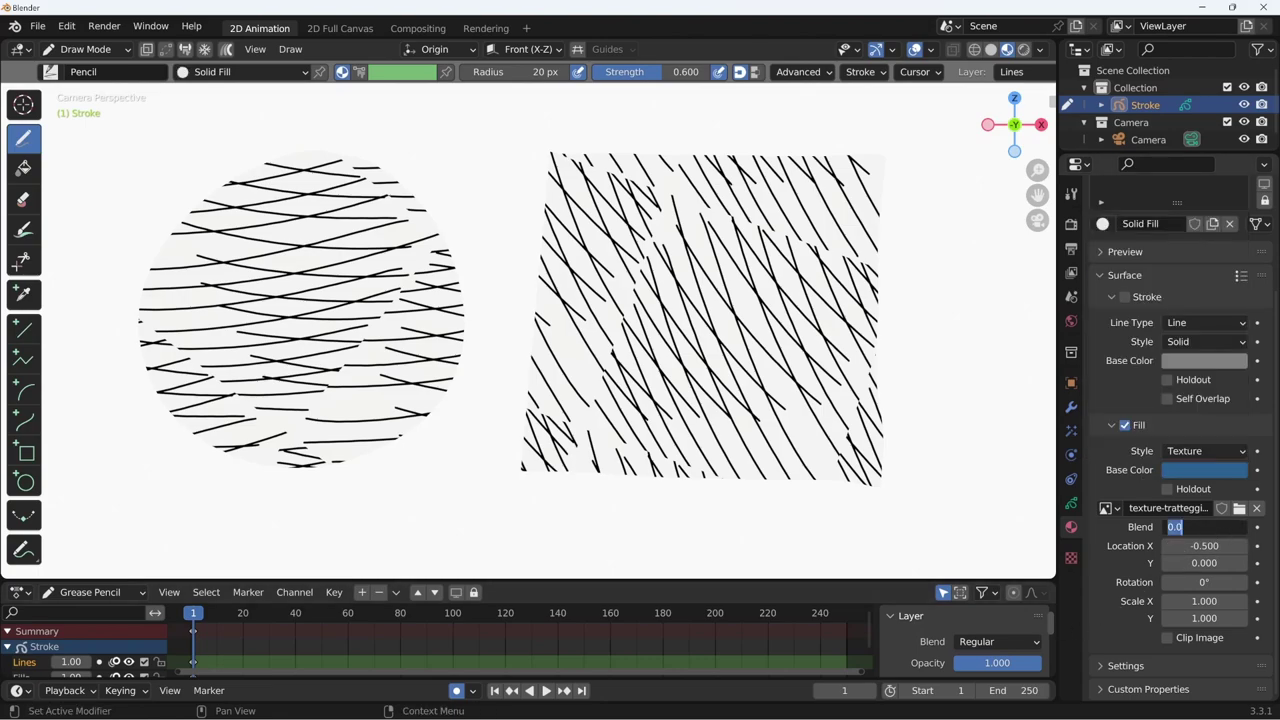
pyautogui.moveTo(1182, 527)
pyautogui.mouseDown()
pyautogui.moveTo(1225, 527)
pyautogui.moveTo(1190, 528)
pyautogui.moveTo(1204, 482)
pyautogui.mouseUp()
pyautogui.write('0.595')
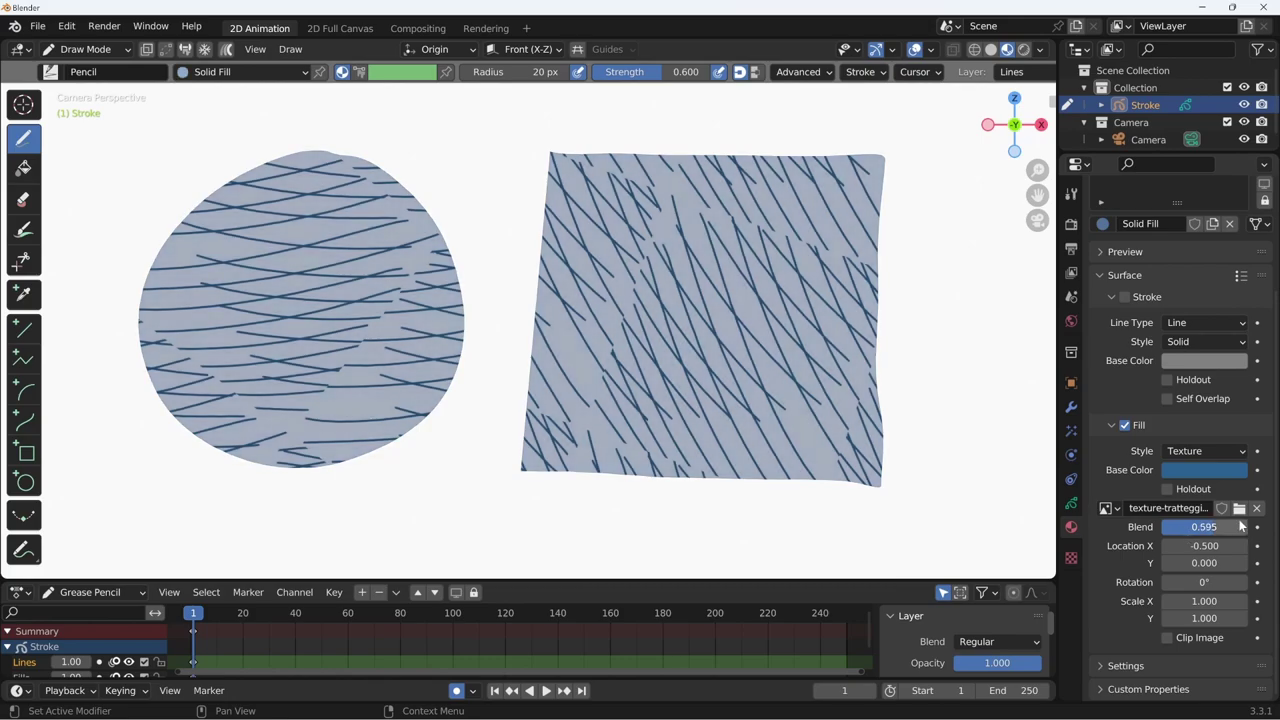
pyautogui.click(1203, 473)
pyautogui.moveTo(1237, 260); pyautogui.dragTo(1236, 242)
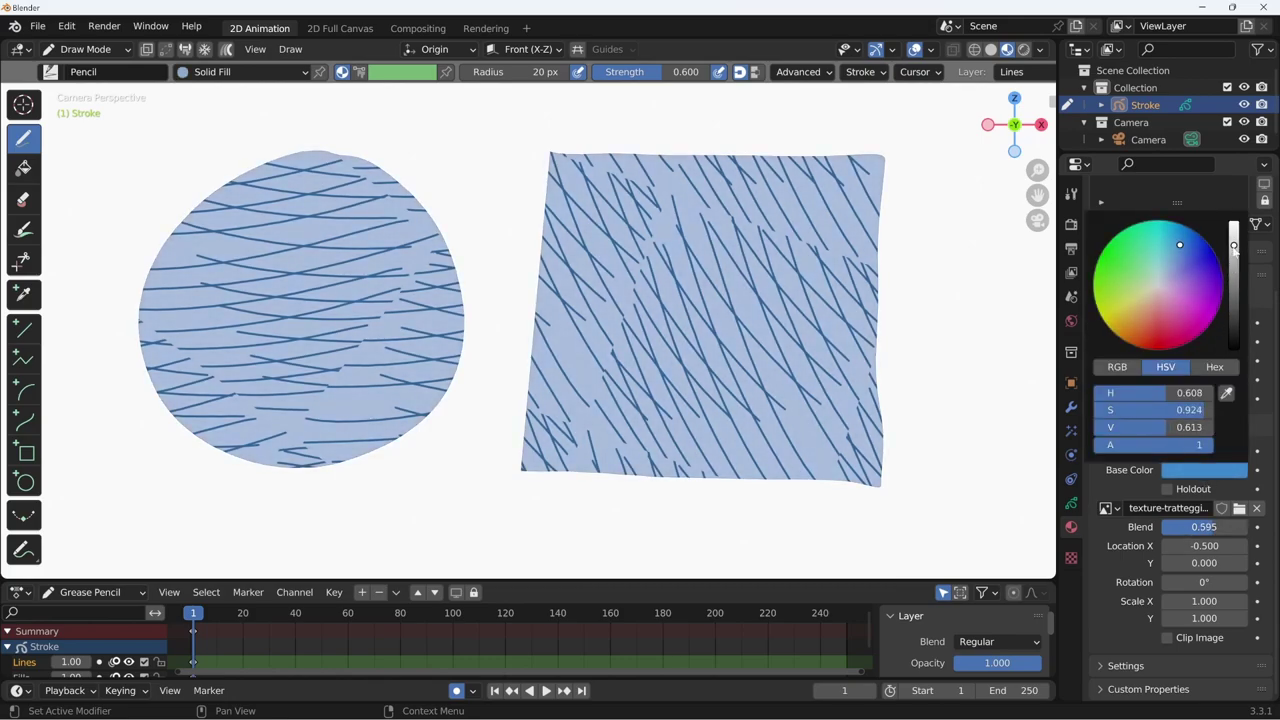
pyautogui.moveTo(1204, 527)
pyautogui.mouseDown()
pyautogui.moveTo(1240, 546)
pyautogui.moveTo(1212, 563)
pyautogui.moveTo(1203, 601)
pyautogui.mouseUp()
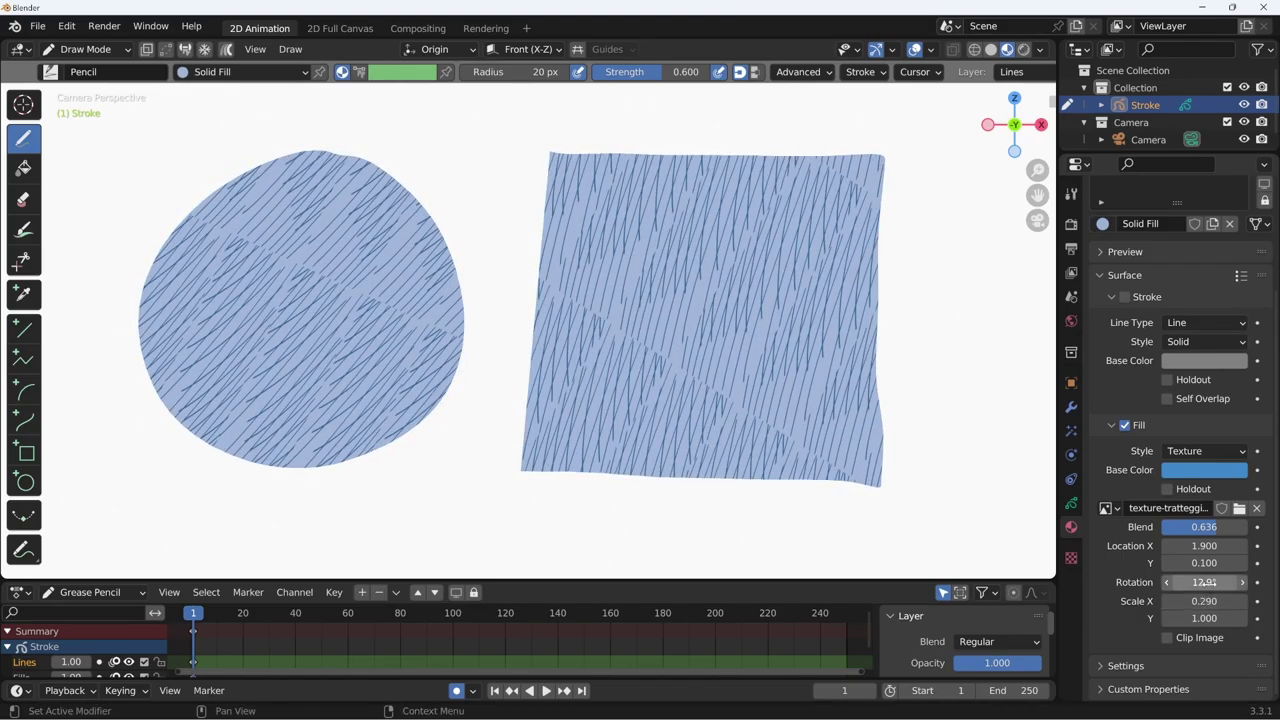
# - Reset texture rotation to 0, clip the image, and set location 0/0 with X scale 1
pyautogui.press('BackSpace')
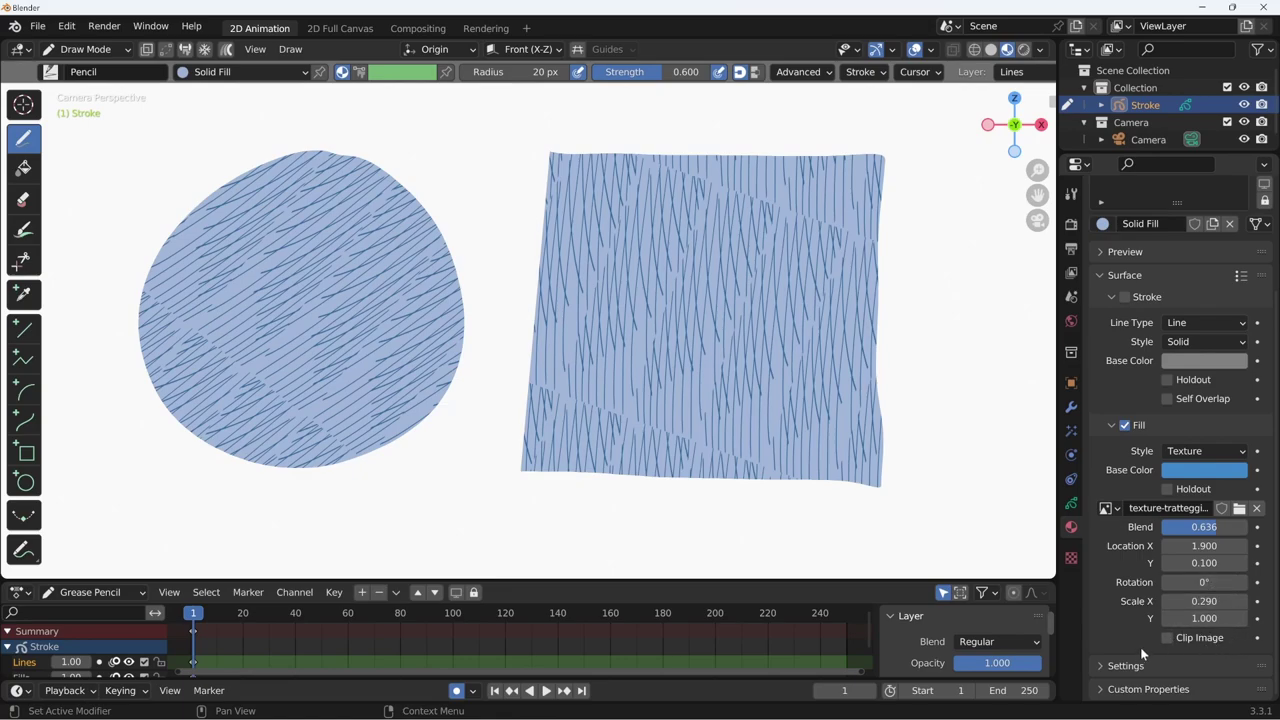
pyautogui.click(1167, 638)
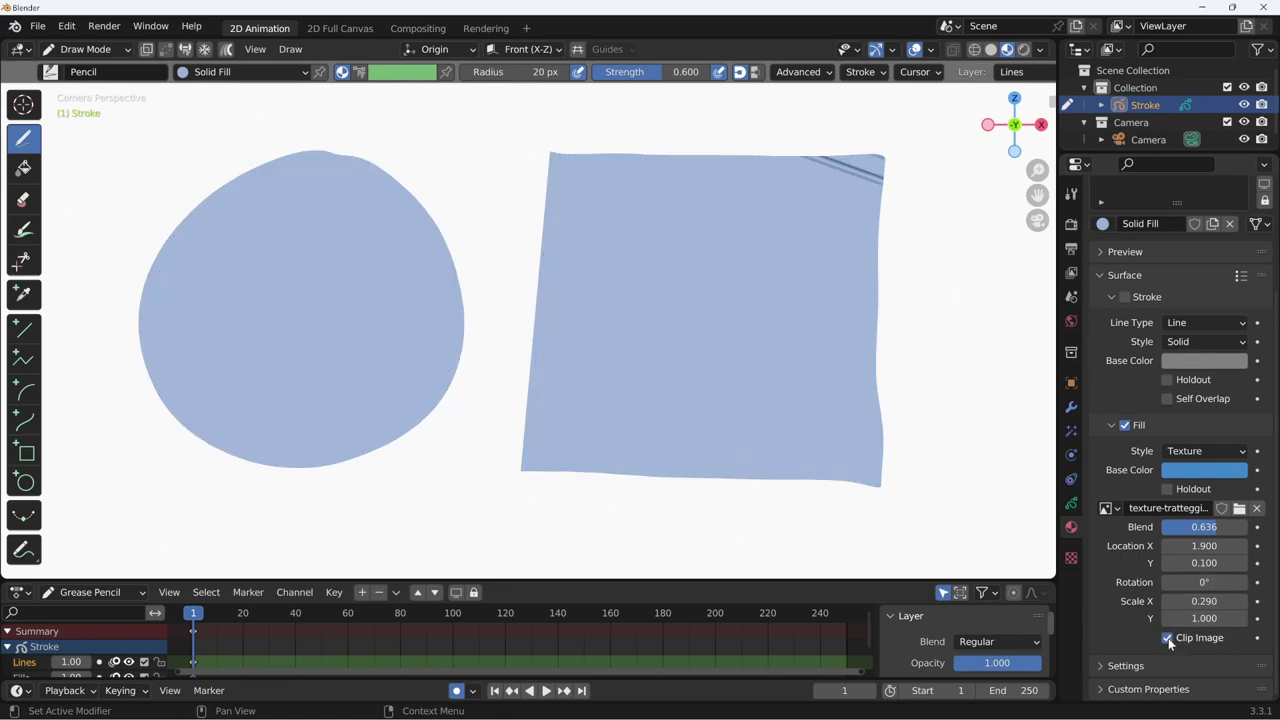
pyautogui.click(1205, 546)
pyautogui.write('0')
pyautogui.press('Return')
pyautogui.click(1207, 563)
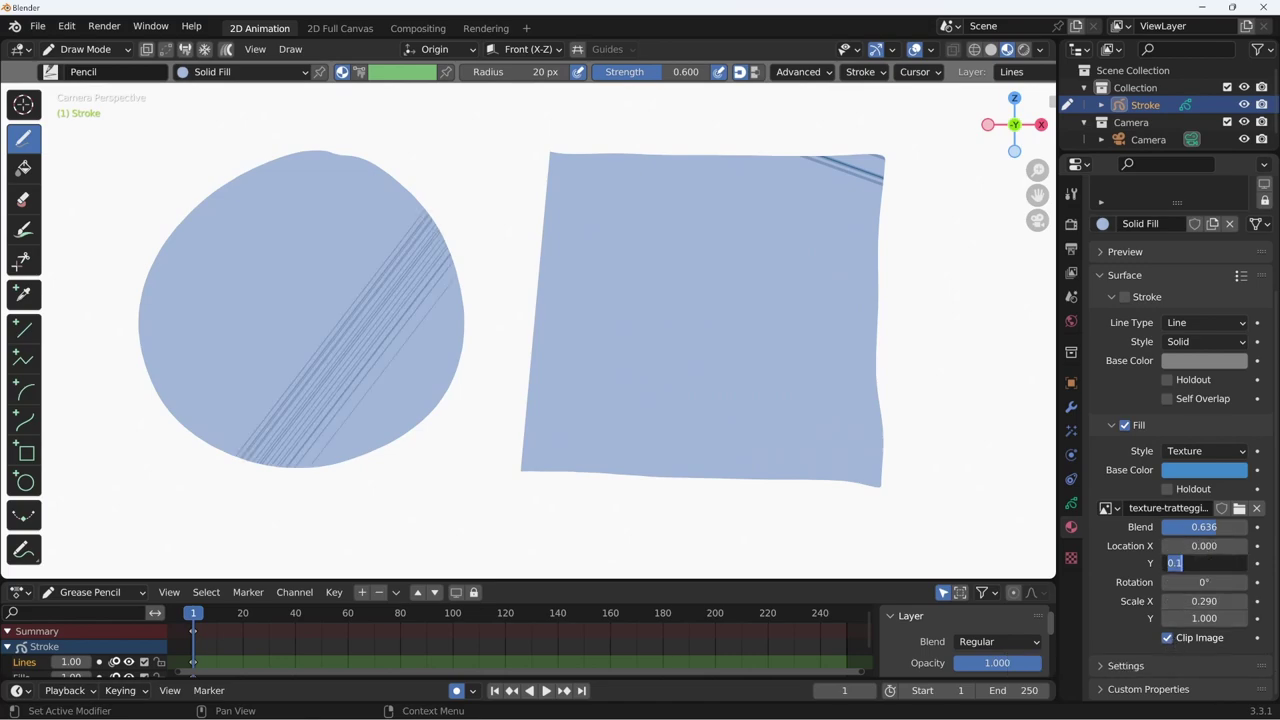
pyautogui.write('0')
pyautogui.press('Return')
pyautogui.click(1205, 601)
pyautogui.write('1')
pyautogui.press('Return')
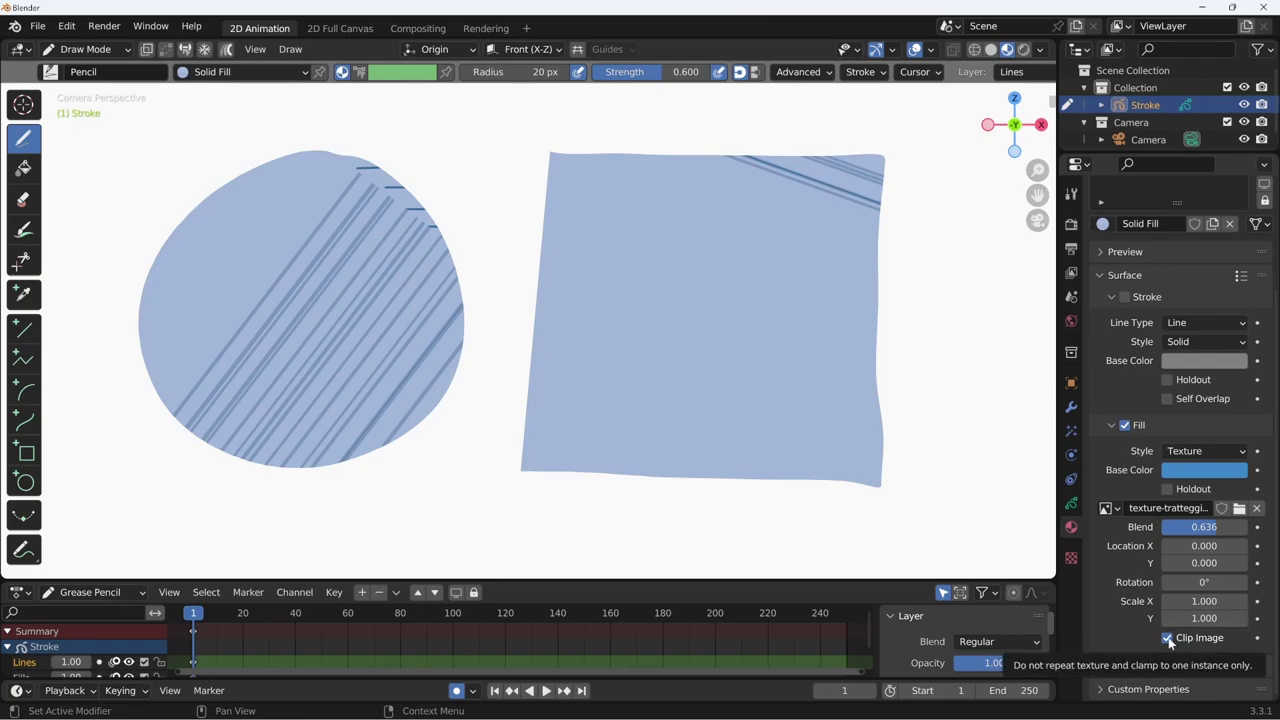
# - Offset the texture to -1.230/-0.970, turn Clip Image off to tile it, and set Blend 0.689
pyautogui.click(1168, 639)
pyautogui.click(1170, 640)
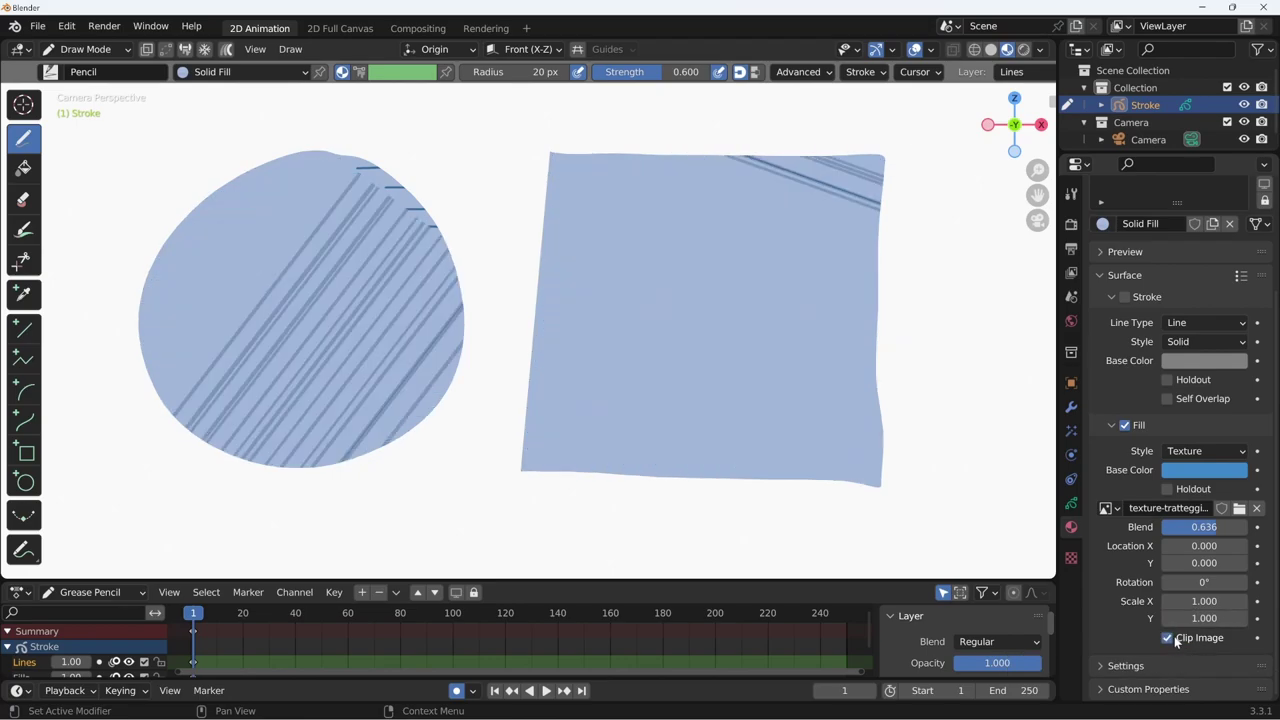
pyautogui.moveTo(1205, 546)
pyautogui.mouseDown()
pyautogui.moveTo(1185, 546)
pyautogui.moveTo(1225, 546)
pyautogui.moveTo(1180, 563)
pyautogui.moveTo(1195, 563)
pyautogui.moveTo(1190, 546)
pyautogui.moveTo(1227, 546)
pyautogui.moveTo(1200, 546)
pyautogui.moveTo(1213, 563)
pyautogui.mouseUp()
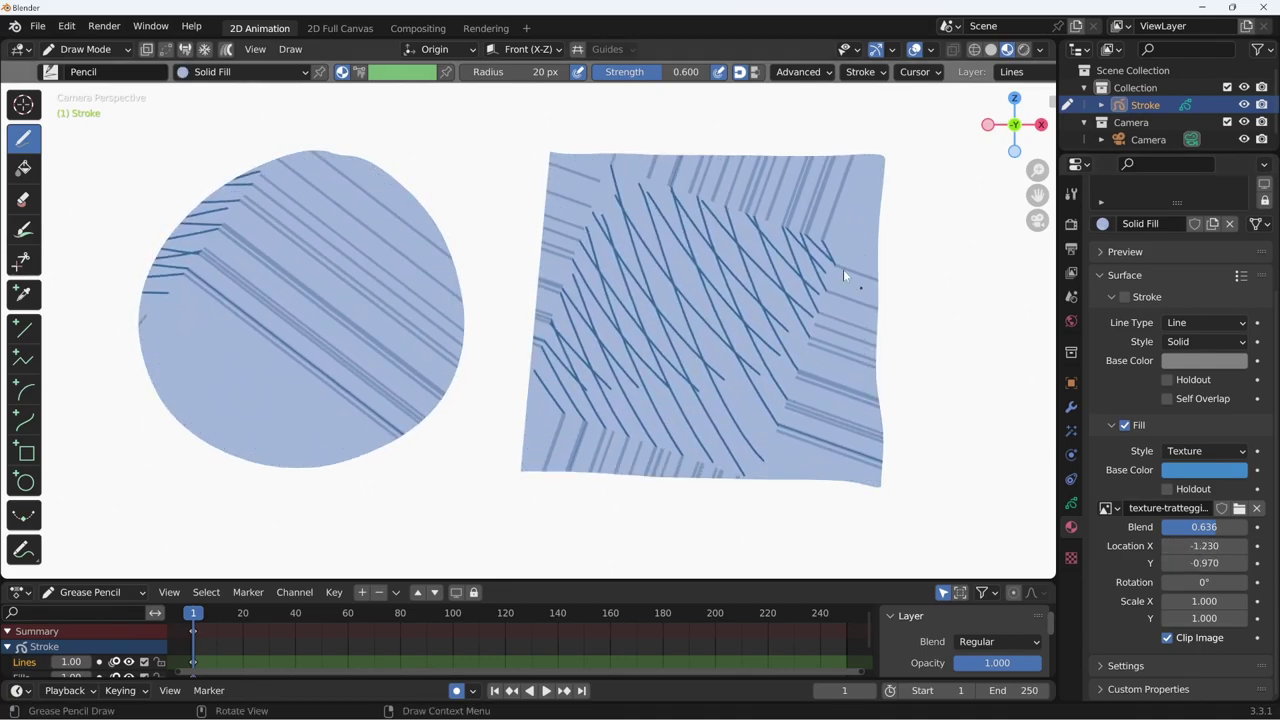
pyautogui.click(1181, 639)
pyautogui.click(1182, 641)
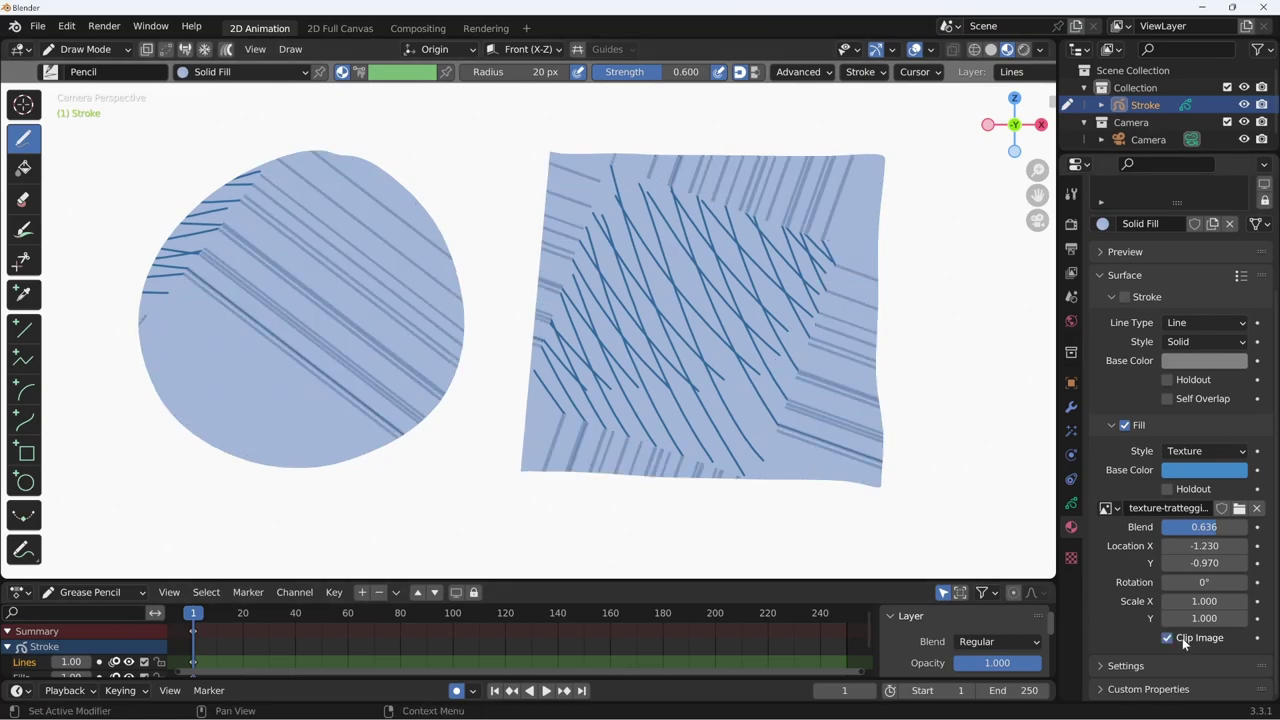
pyautogui.click(1187, 641)
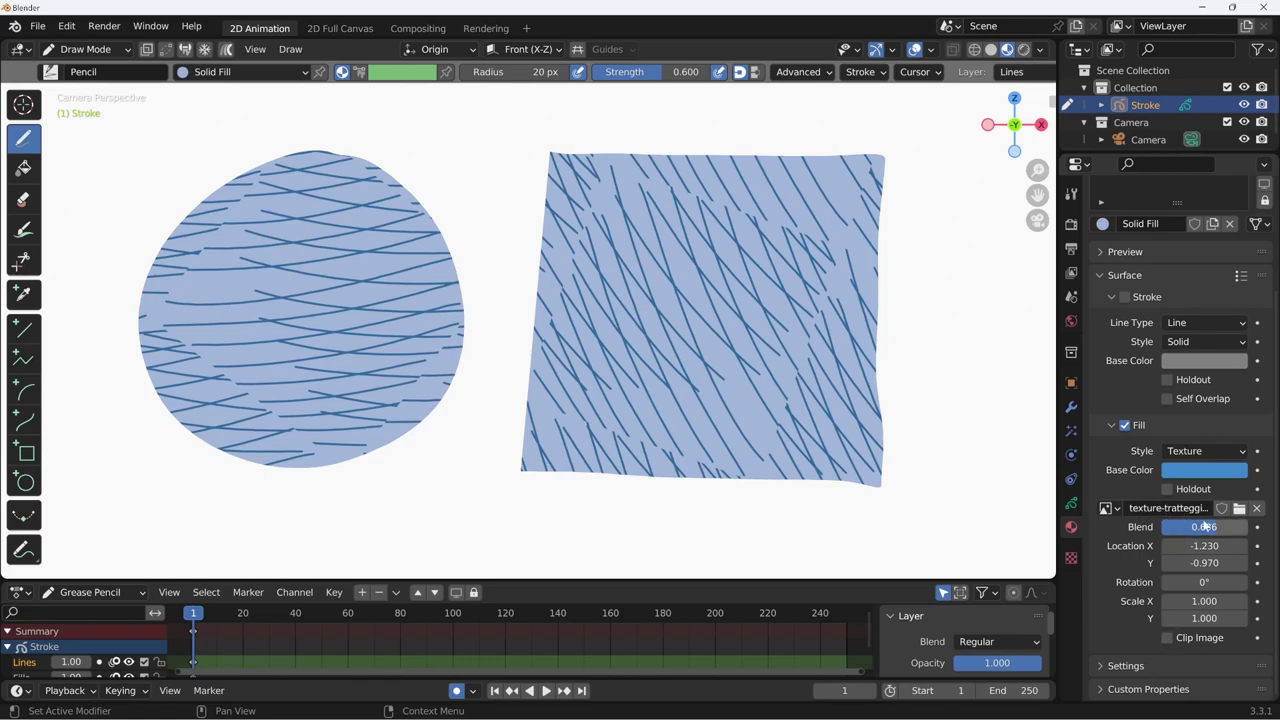
pyautogui.moveTo(1206, 527); pyautogui.dragTo(1222, 527)
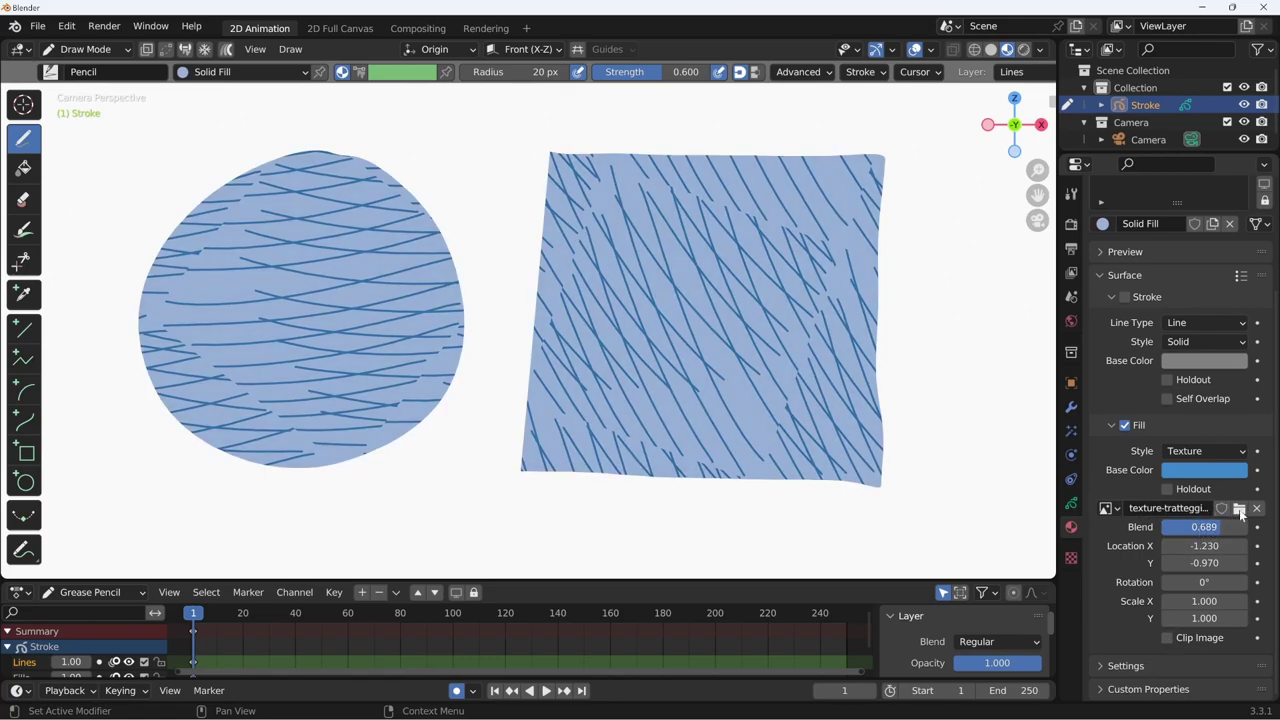
# - Switch the fill texture to texture-tratteggio-trasparente.png
pyautogui.click(1239, 510)
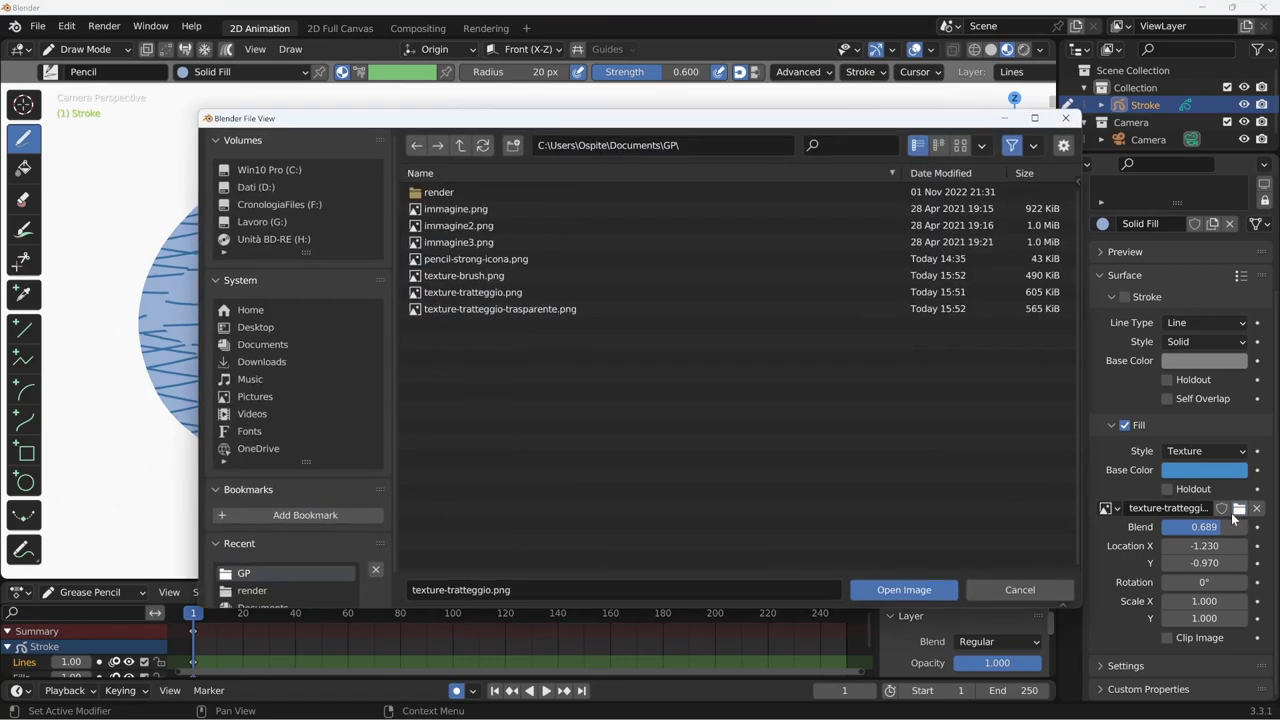
pyautogui.click(546, 309)
pyautogui.click(926, 591)
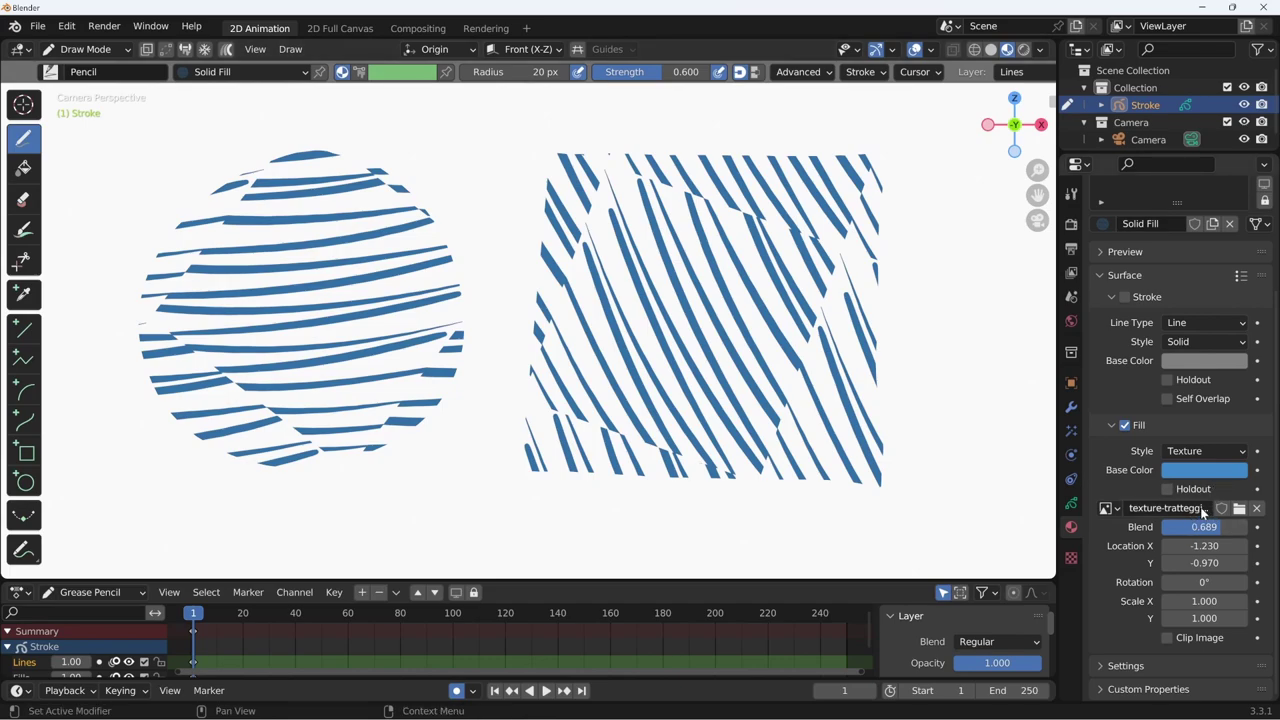
# - Change the fill base colour to red
pyautogui.click(1213, 470)
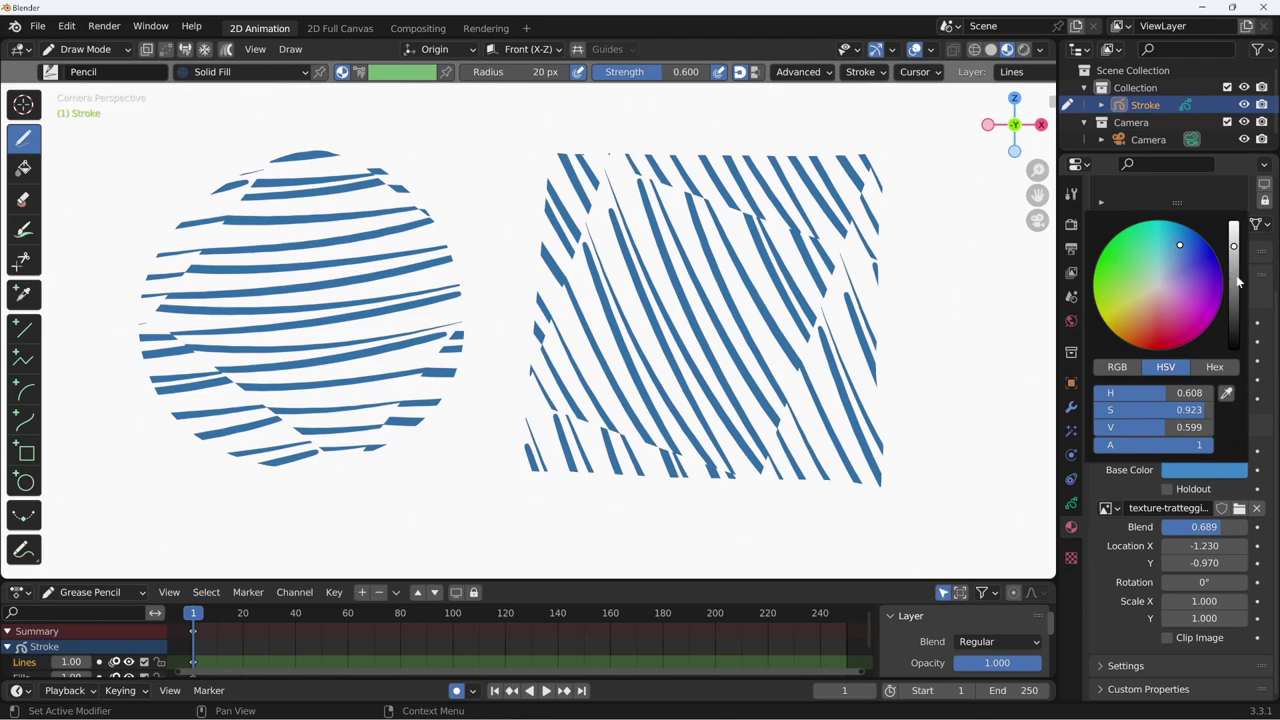
pyautogui.moveTo(1235, 253); pyautogui.dragTo(1233, 299)
pyautogui.scroll(15, 1234, 251)
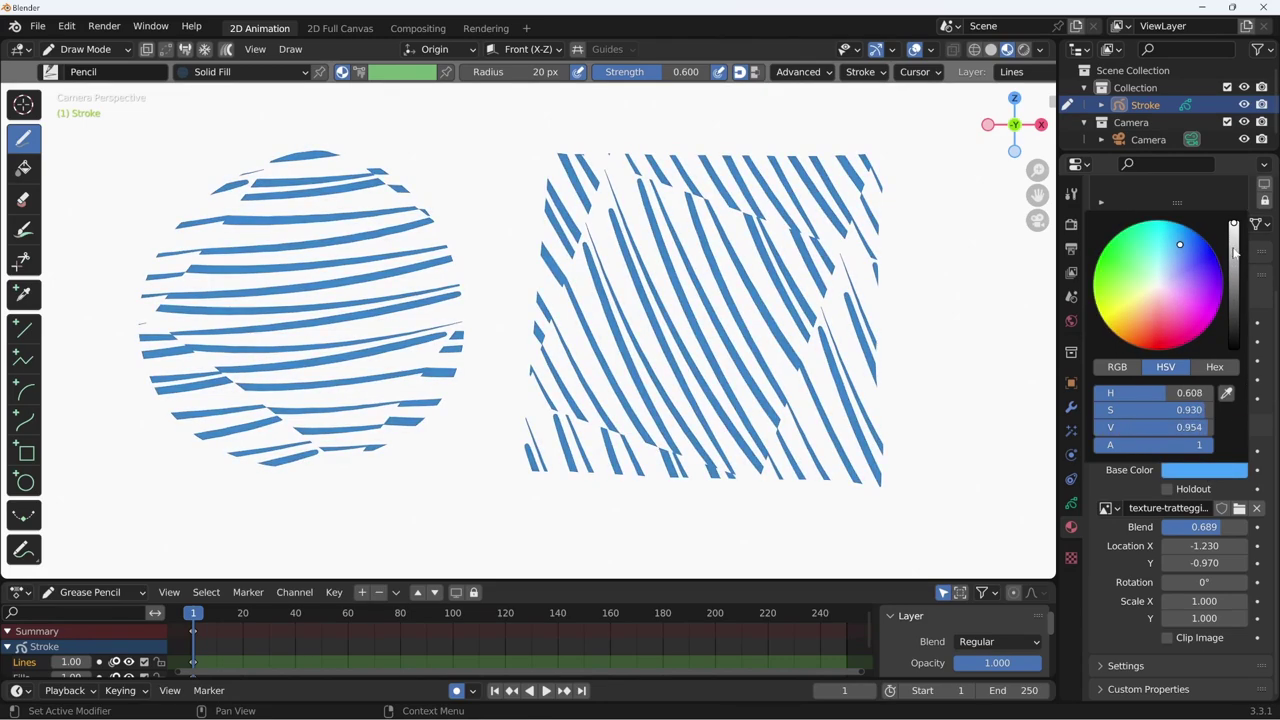
pyautogui.scroll(-10, 1234, 251)
pyautogui.scroll(10, 1234, 251)
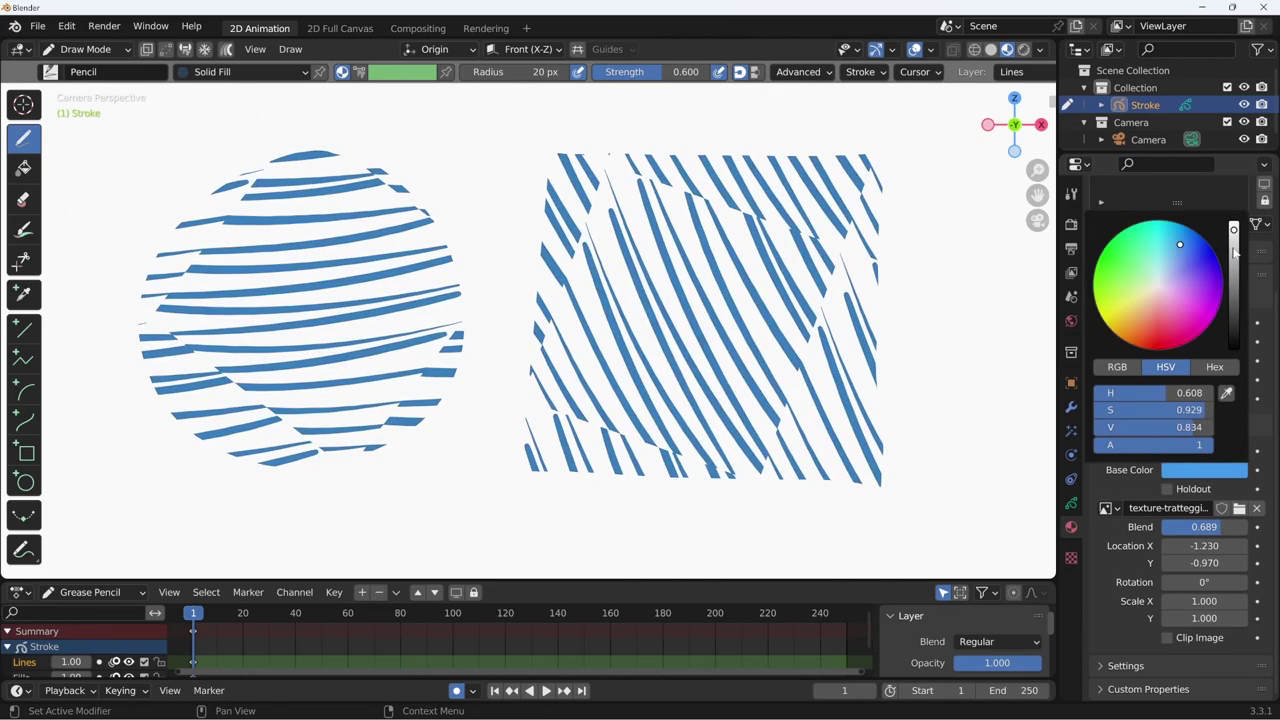
pyautogui.scroll(5, 1234, 251)
pyautogui.scroll(-10, 1234, 251)
pyautogui.scroll(10, 1234, 251)
pyautogui.click(1172, 311)
pyautogui.click(1181, 247)
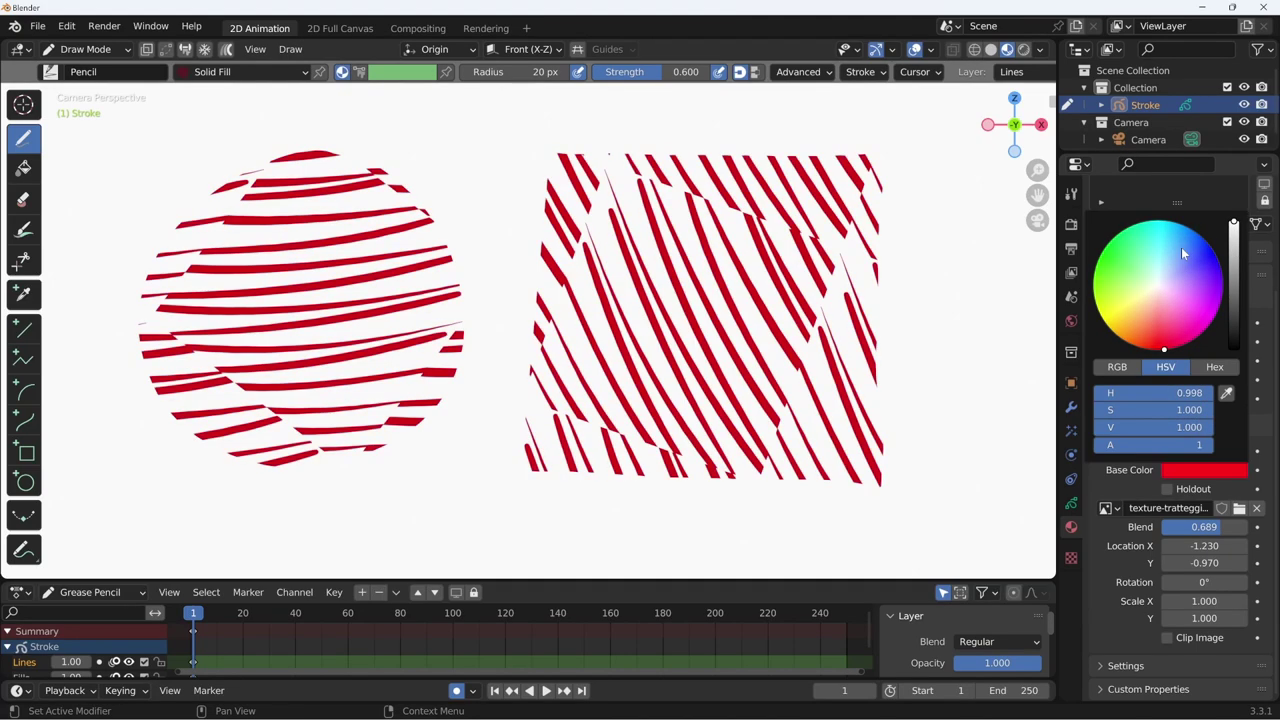
# - Reset the texture Blend to zero, then raise it to about 0.644
pyautogui.press('BackSpace')
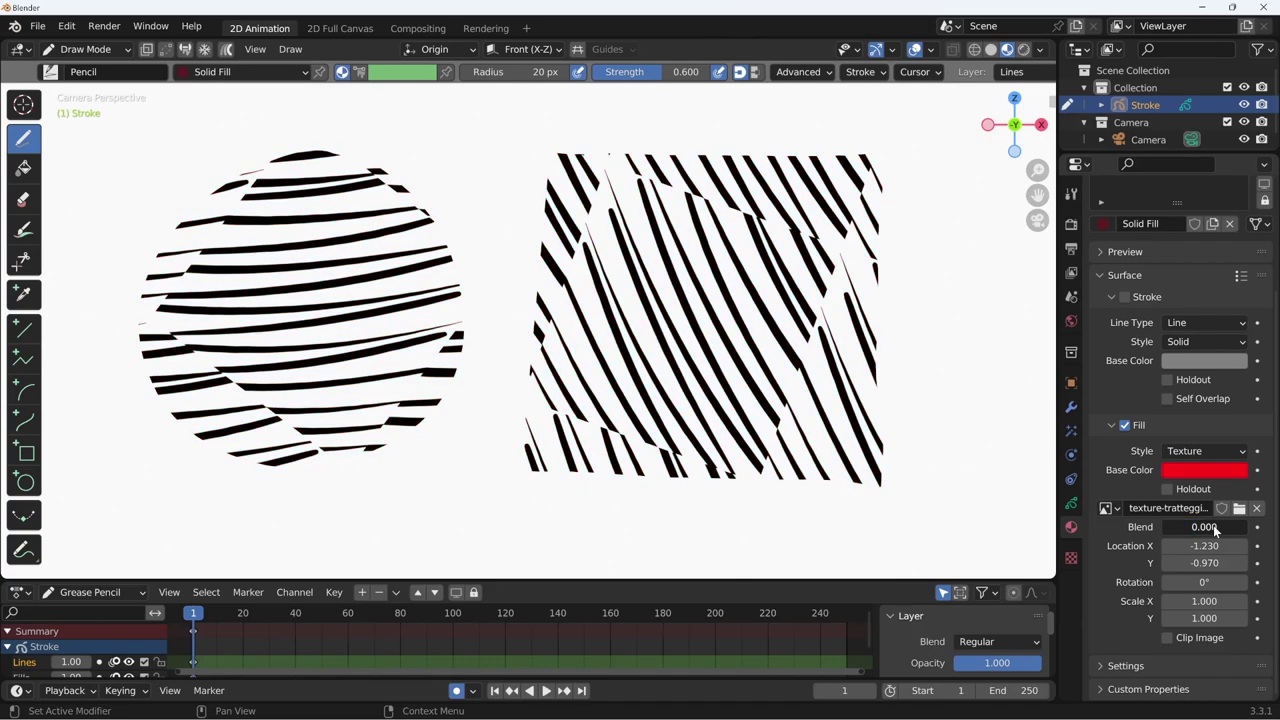
pyautogui.moveTo(1213, 525)
pyautogui.mouseDown()
pyautogui.moveTo(1171, 533)
pyautogui.moveTo(1245, 530)
pyautogui.mouseUp()
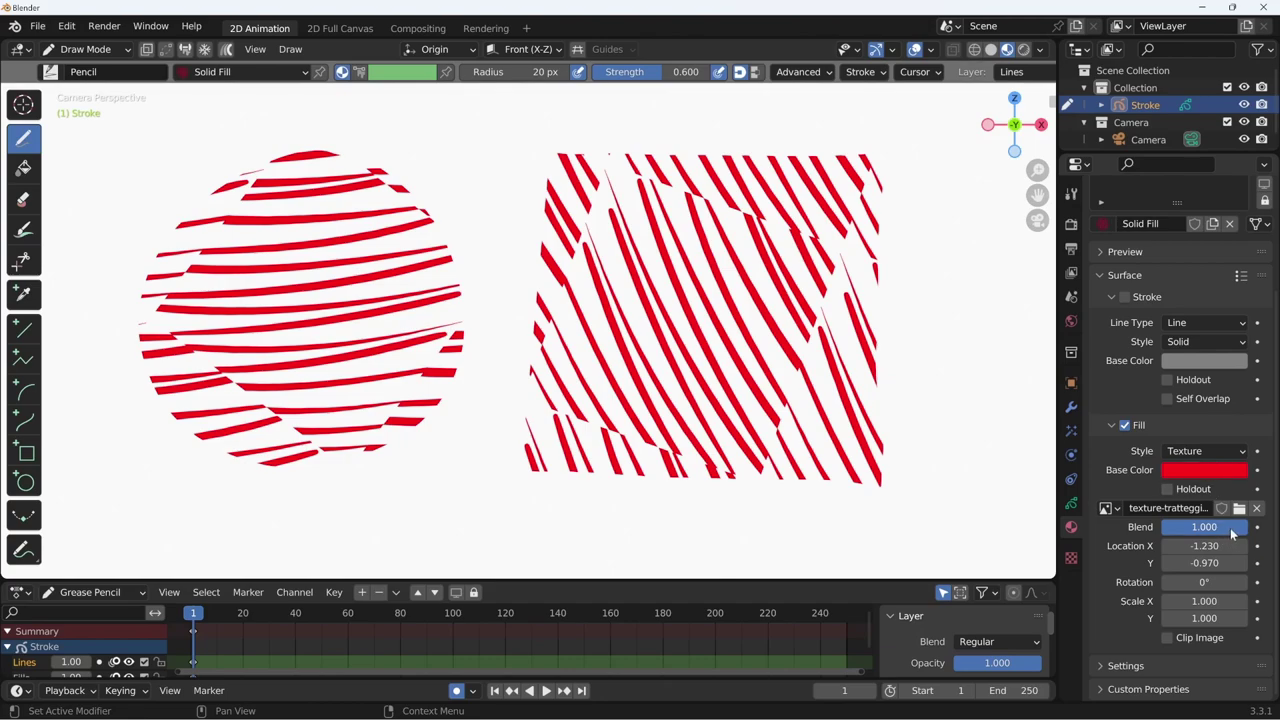
pyautogui.moveTo(1238, 528); pyautogui.dragTo(1194, 513)
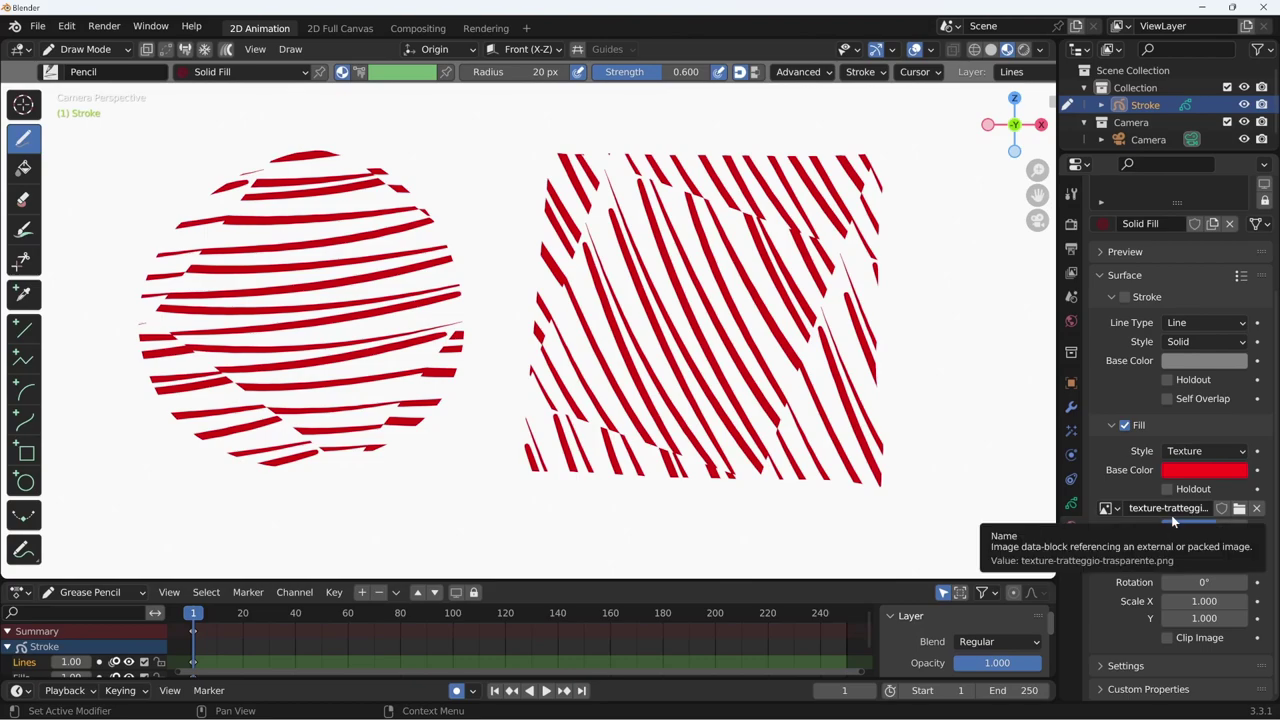
# - Rotate the hatch texture to -11.7° and draw several hatch-filled test shapes
pyautogui.moveTo(1204, 582); pyautogui.dragTo(1180, 582)
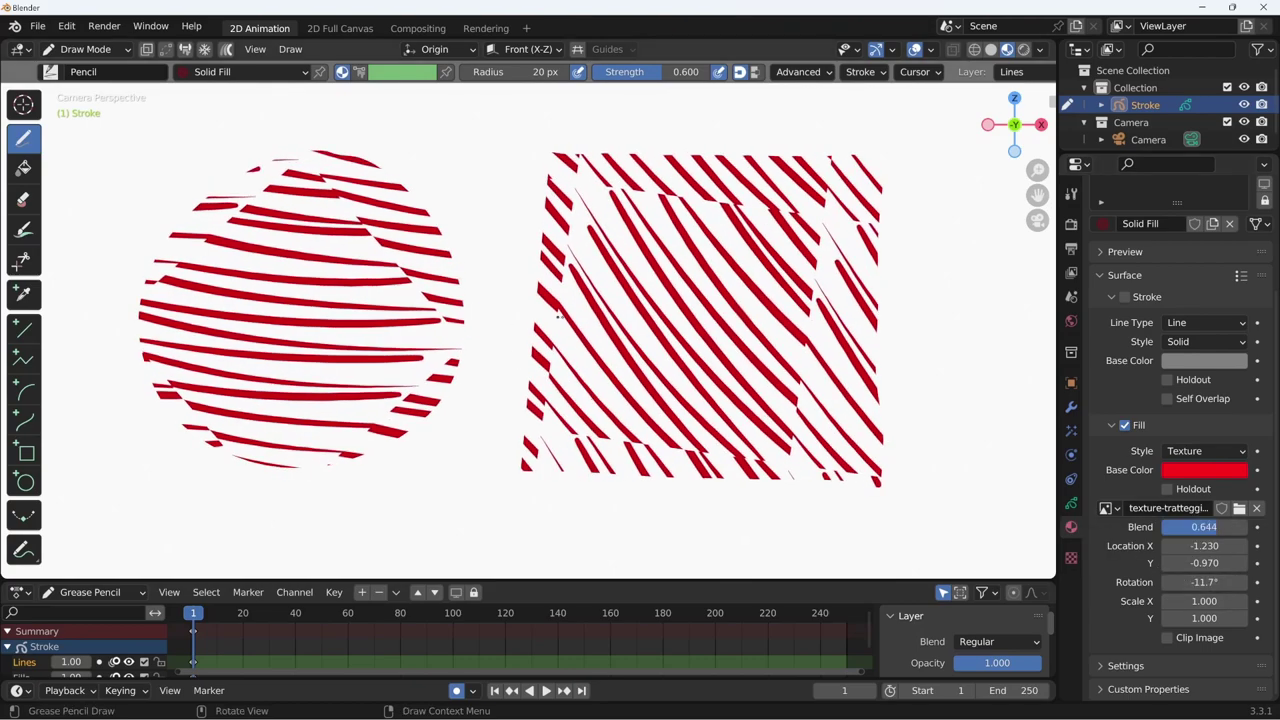
pyautogui.moveTo(470, 285); pyautogui.dragTo(481, 315)
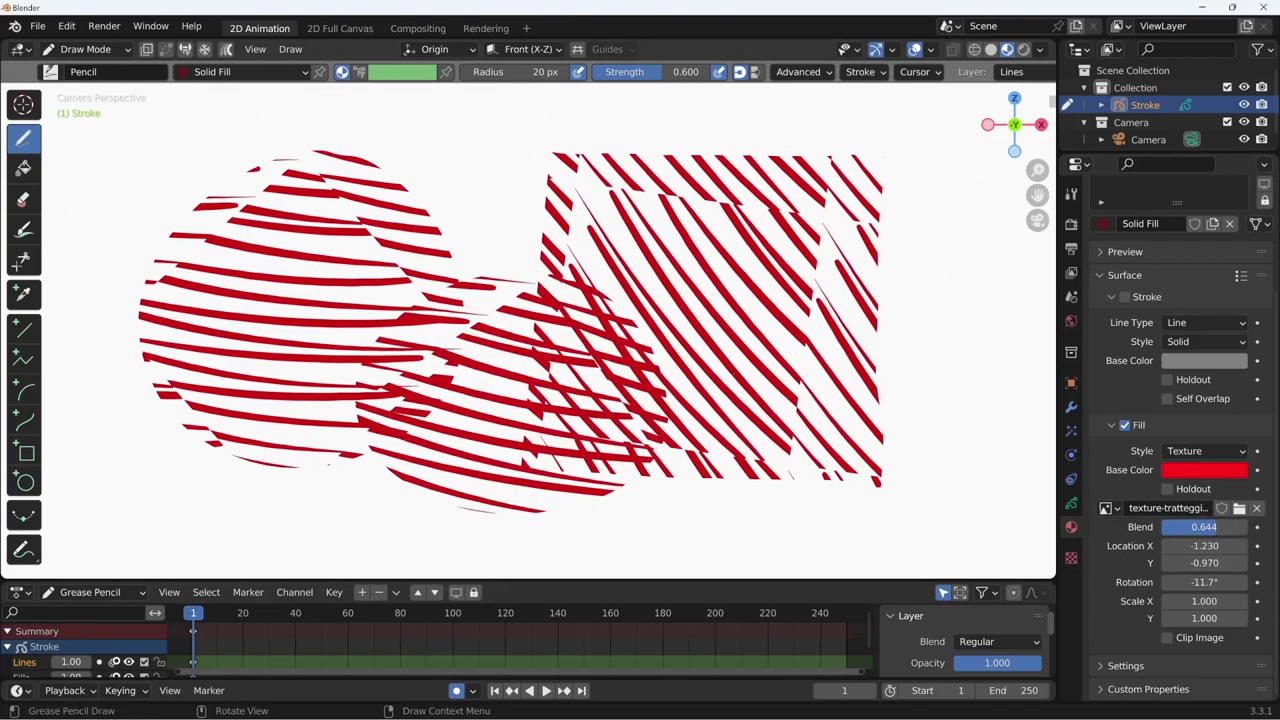
pyautogui.moveTo(480, 290); pyautogui.dragTo(490, 285)
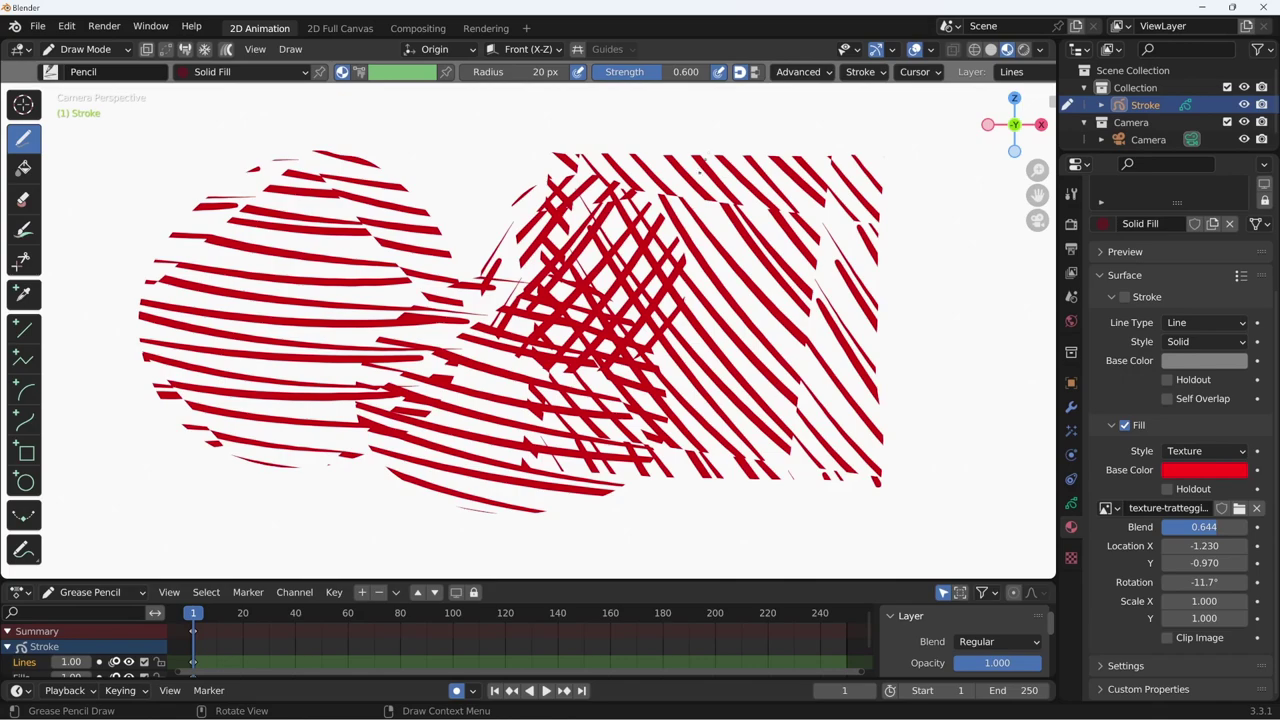
pyautogui.moveTo(640, 180)
pyautogui.mouseDown()
pyautogui.moveTo(860, 250)
pyautogui.moveTo(1013, 326)
pyautogui.mouseUp()
pyautogui.moveTo(890, 343); pyautogui.dragTo(780, 550)
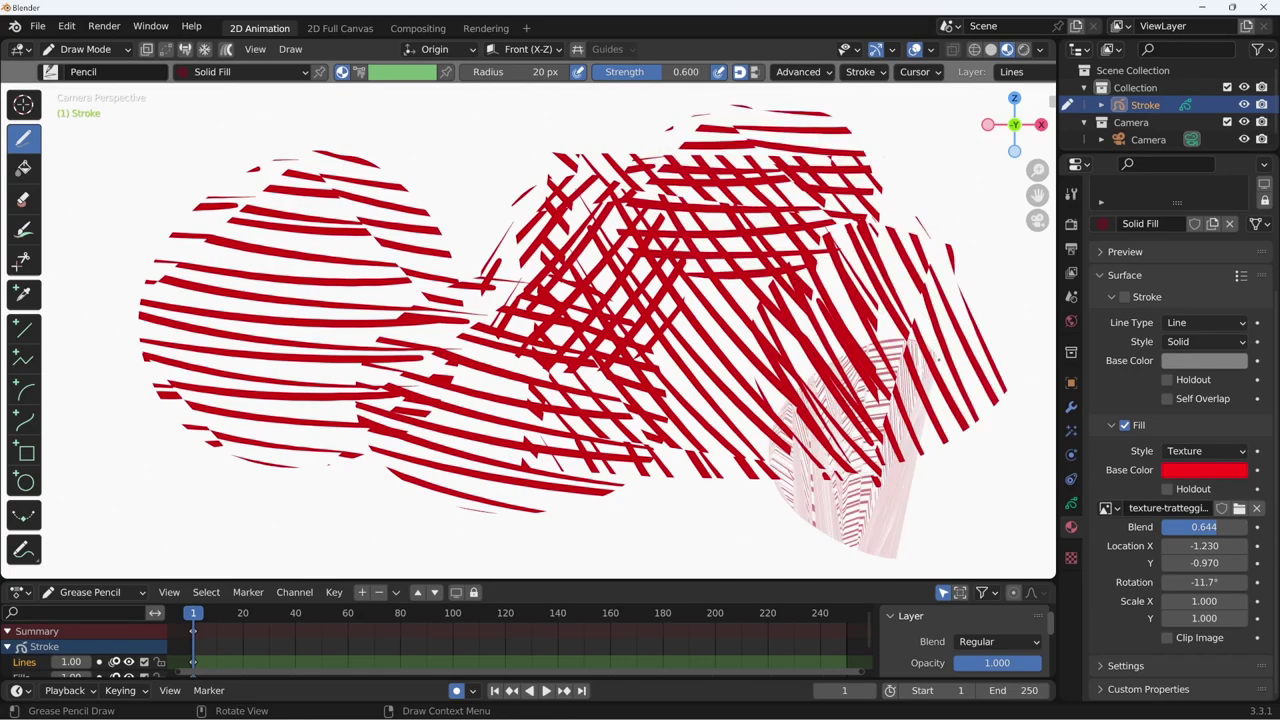
pyautogui.moveTo(840, 310); pyautogui.dragTo(1040, 440)
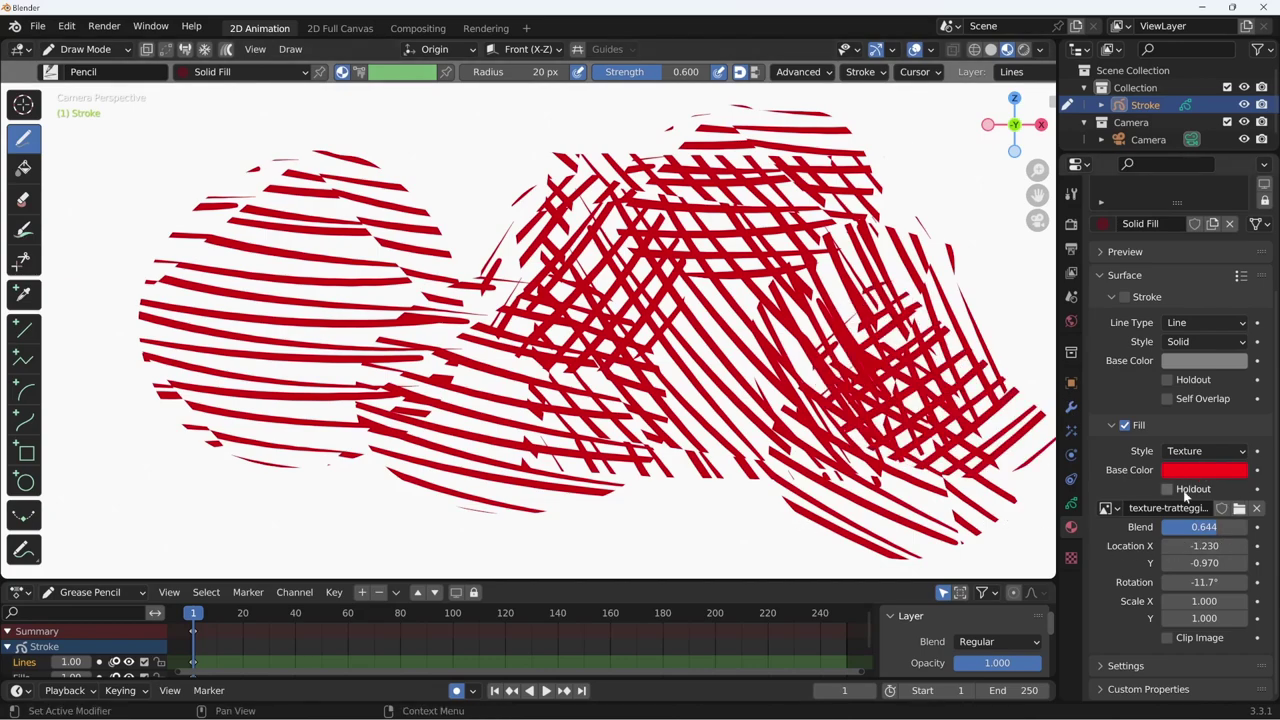
# - Swap the fill image to texture-tratteggio.png, draw three more shapes, then box-select and delete everything
pyautogui.click(1105, 508)
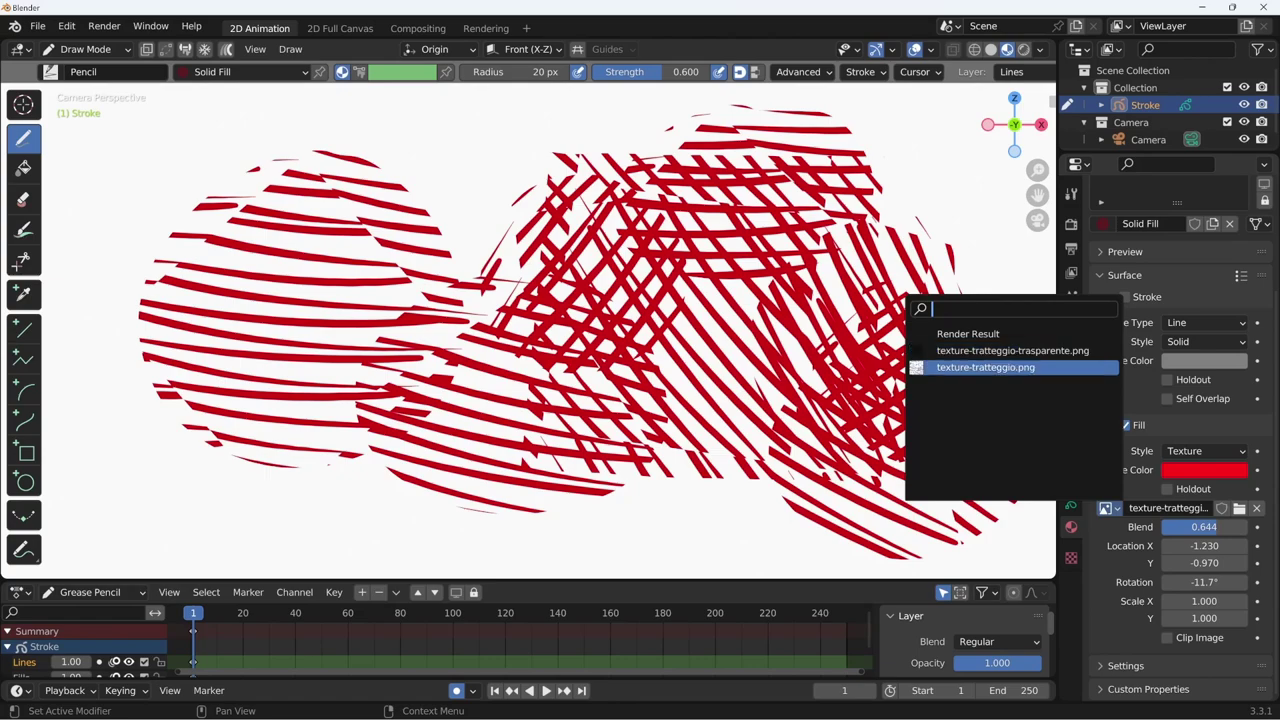
pyautogui.click(985, 367)
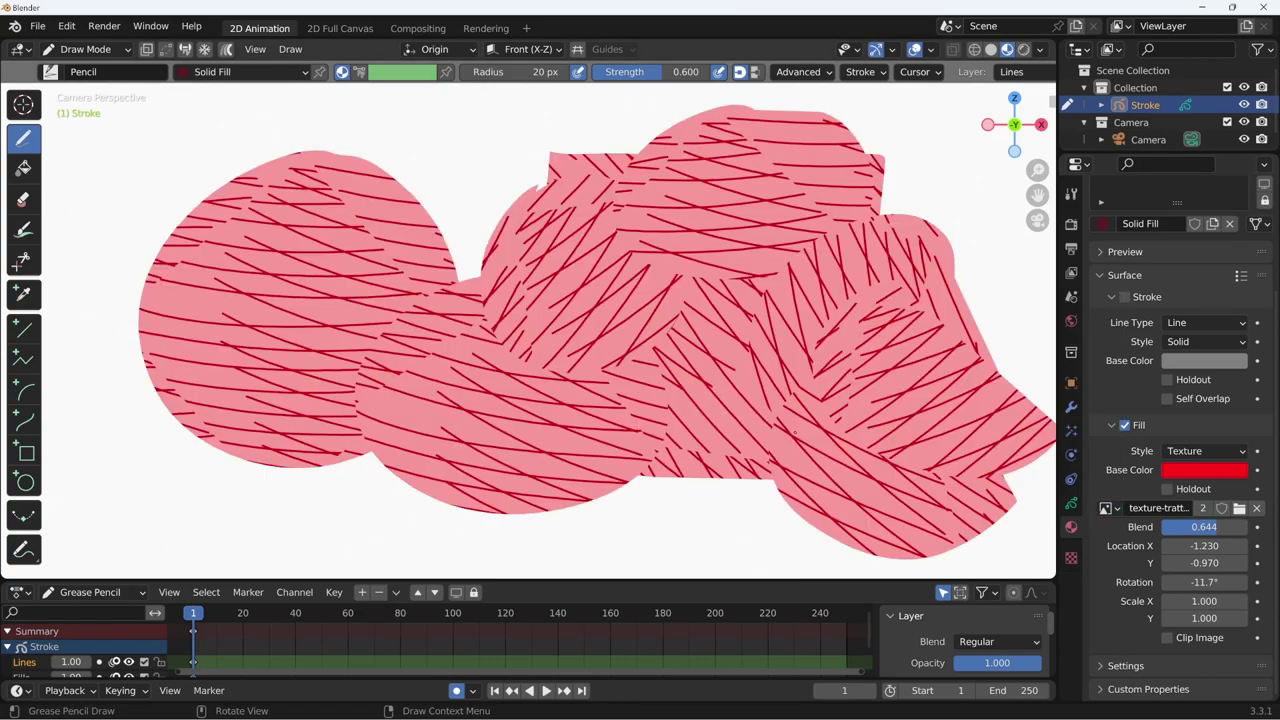
pyautogui.moveTo(748, 404); pyautogui.dragTo(774, 405)
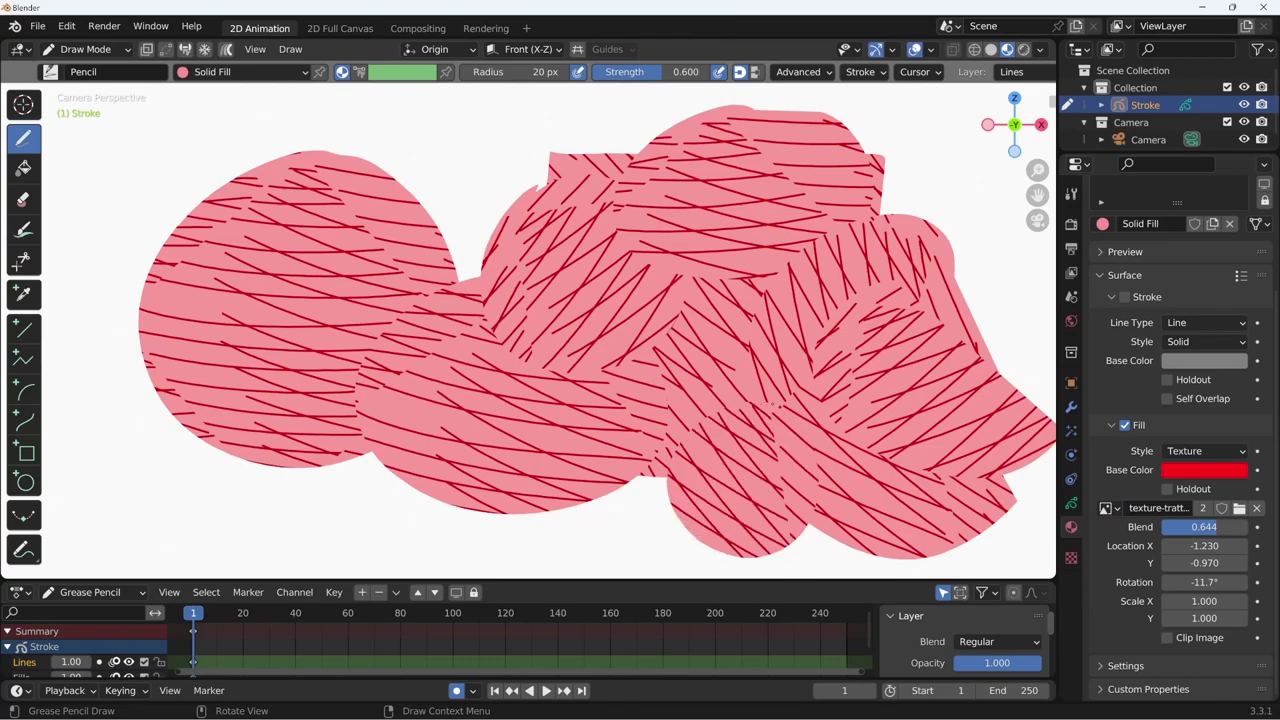
pyautogui.moveTo(670, 410); pyautogui.dragTo(648, 487)
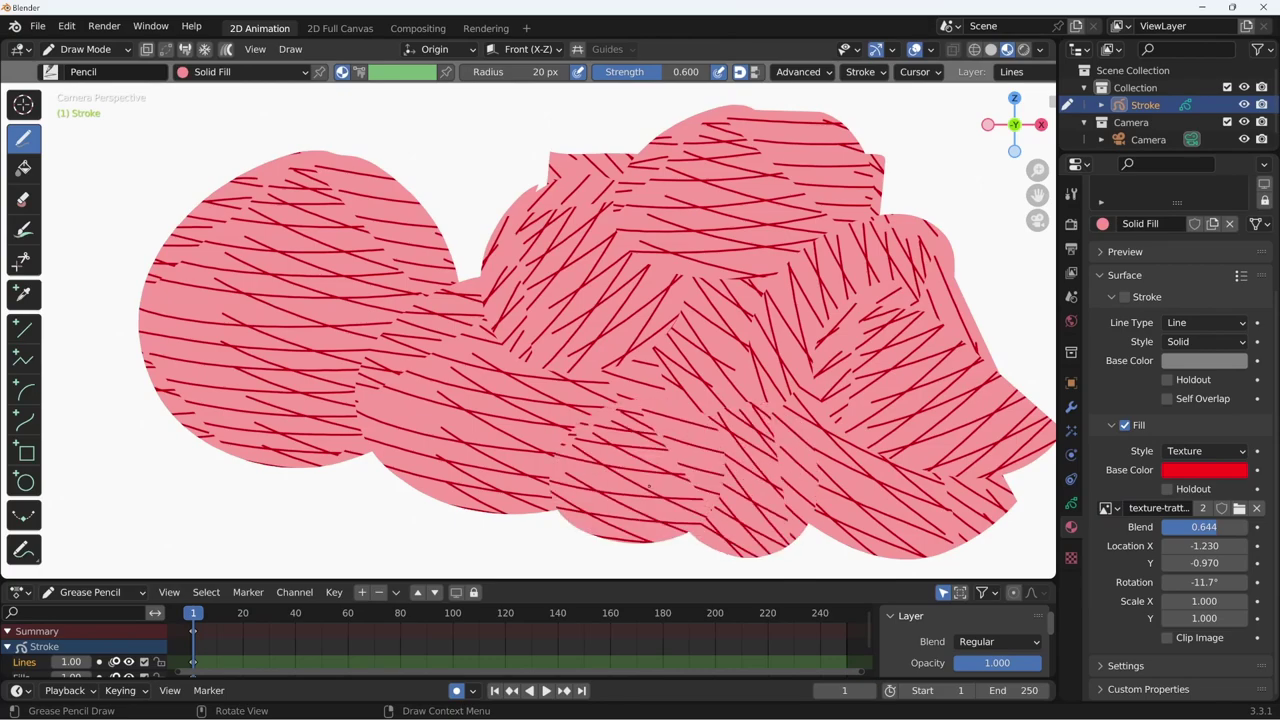
pyautogui.moveTo(363, 229); pyautogui.dragTo(380, 330)
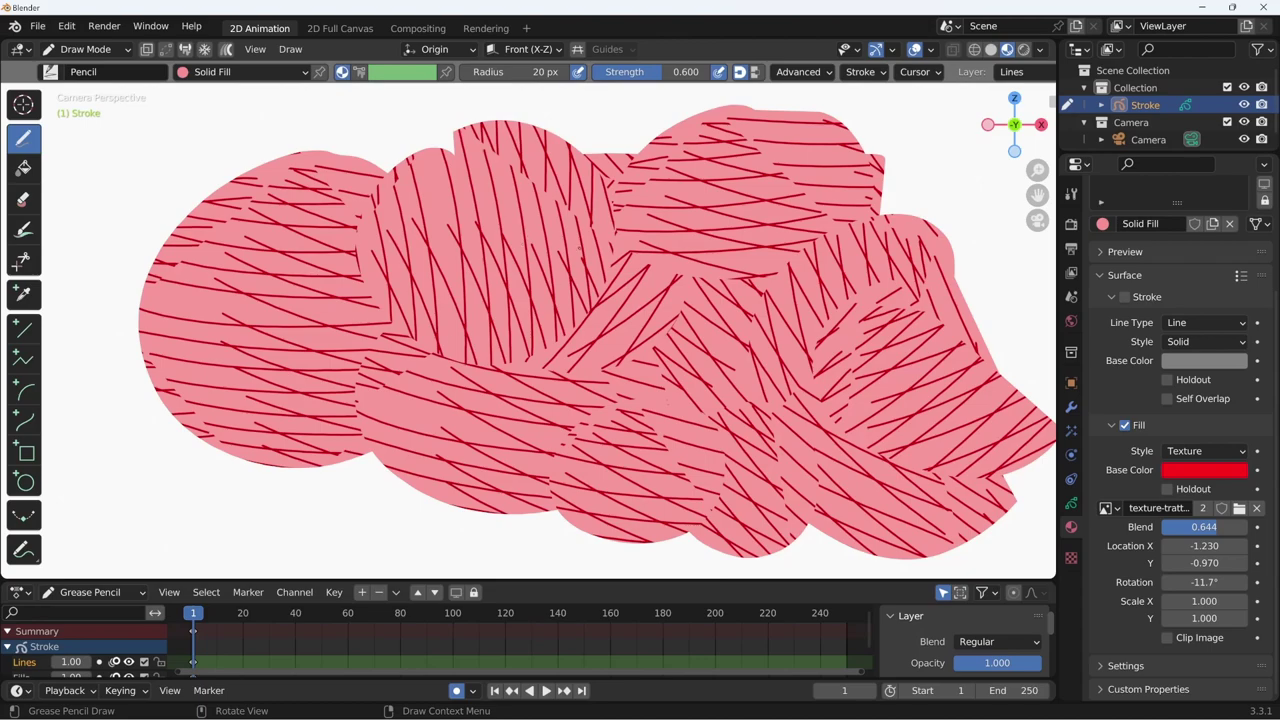
pyautogui.moveTo(124, 553); pyautogui.dragTo(1044, 456)
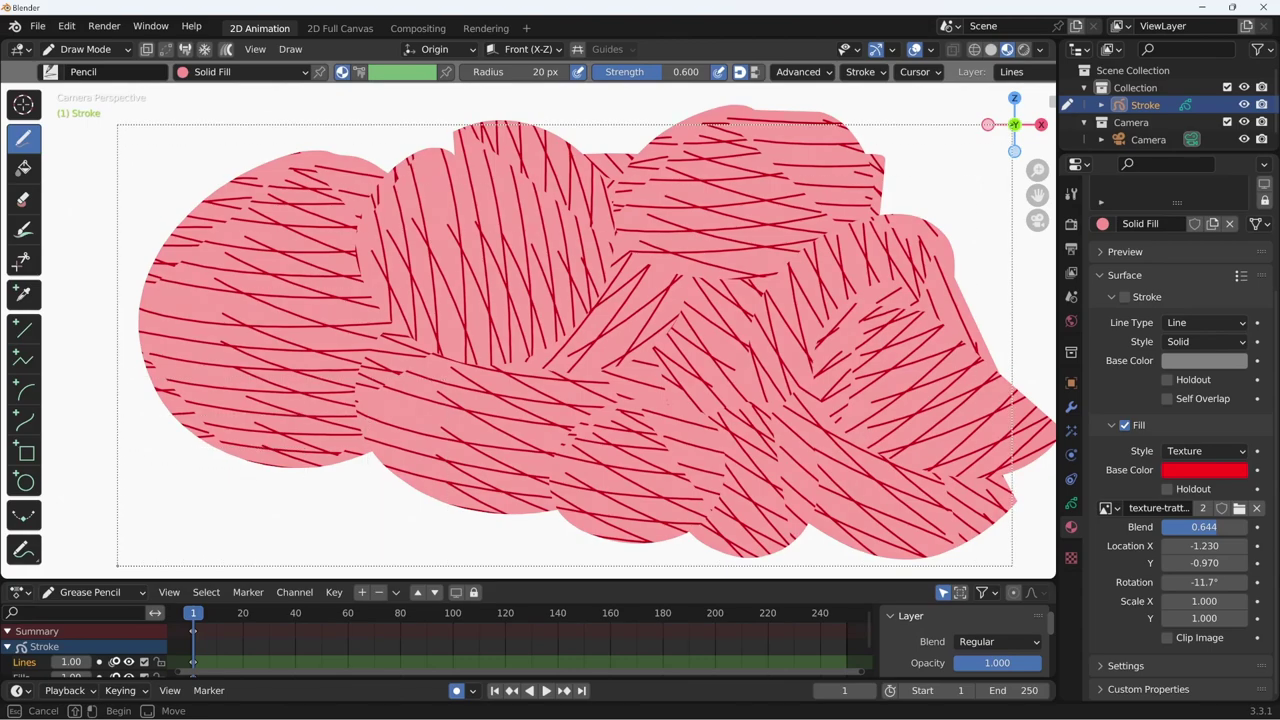
pyautogui.moveTo(1044, 102); pyautogui.dragTo(1050, 97)
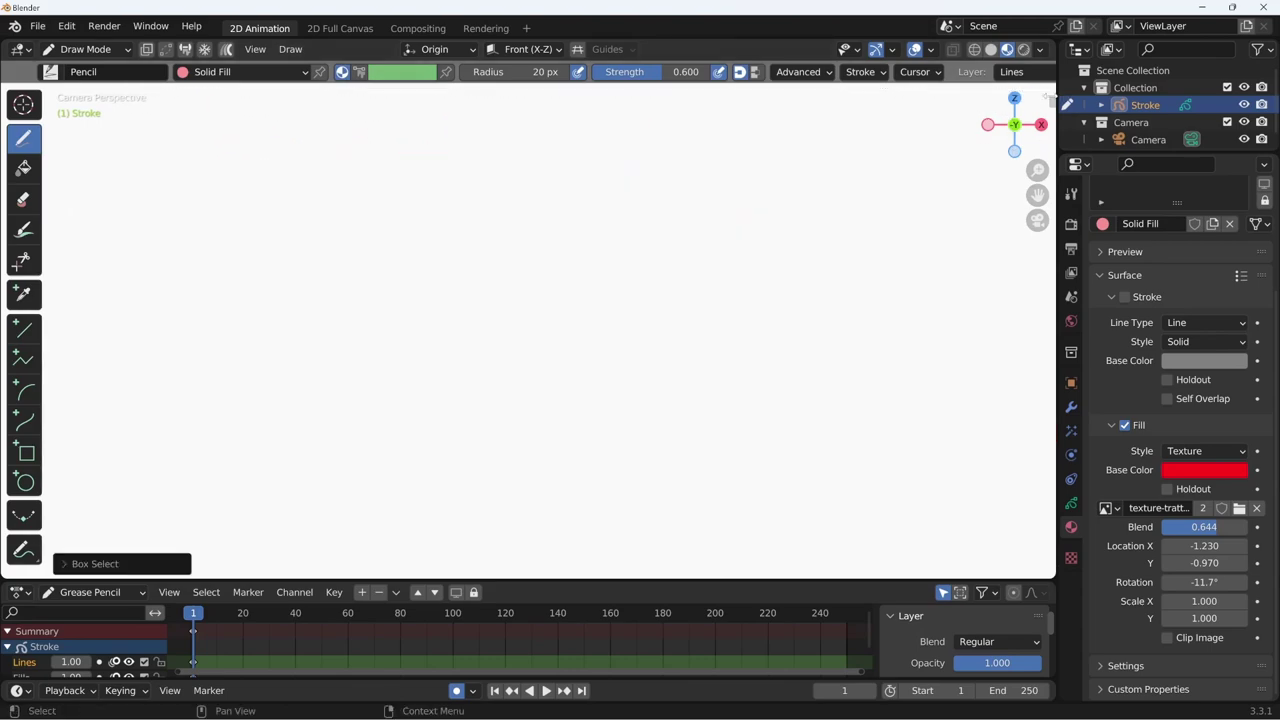
# - Draw two wavy test lines using the Solid Stroke material, the second with the Pen brush
pyautogui.click(236, 76)
pyautogui.click(195, 109)
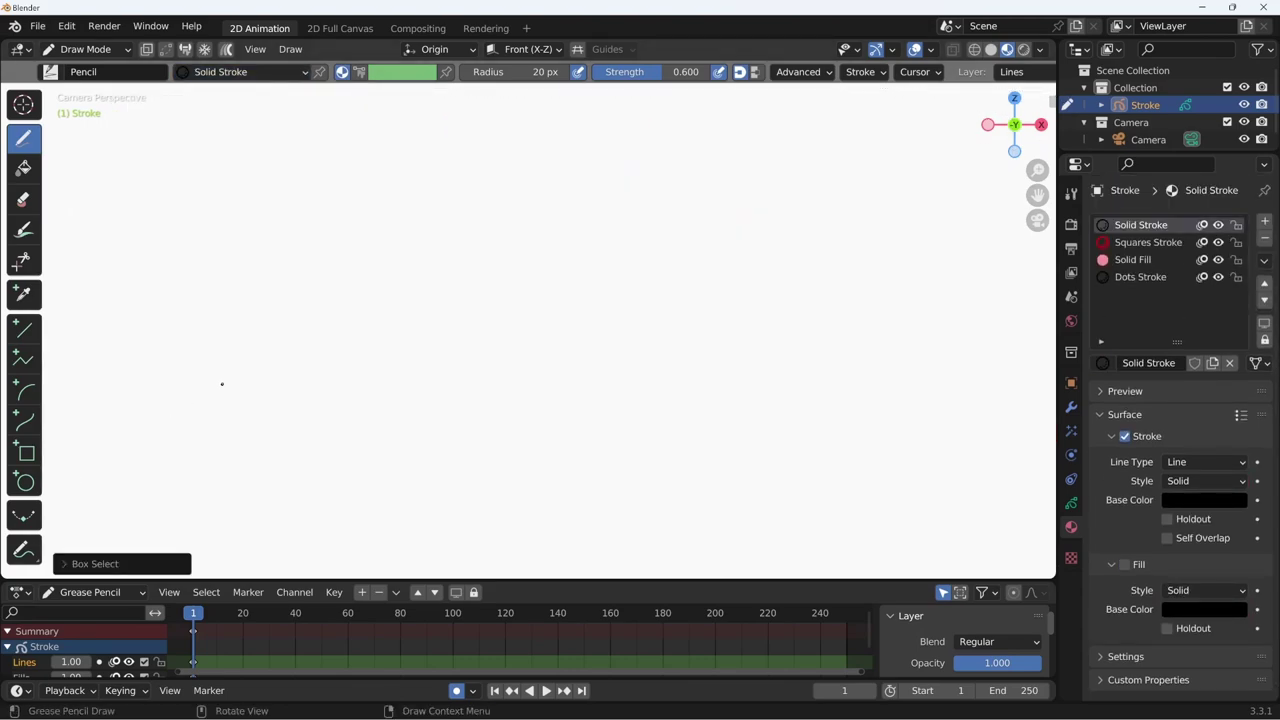
pyautogui.moveTo(165, 285); pyautogui.dragTo(858, 204)
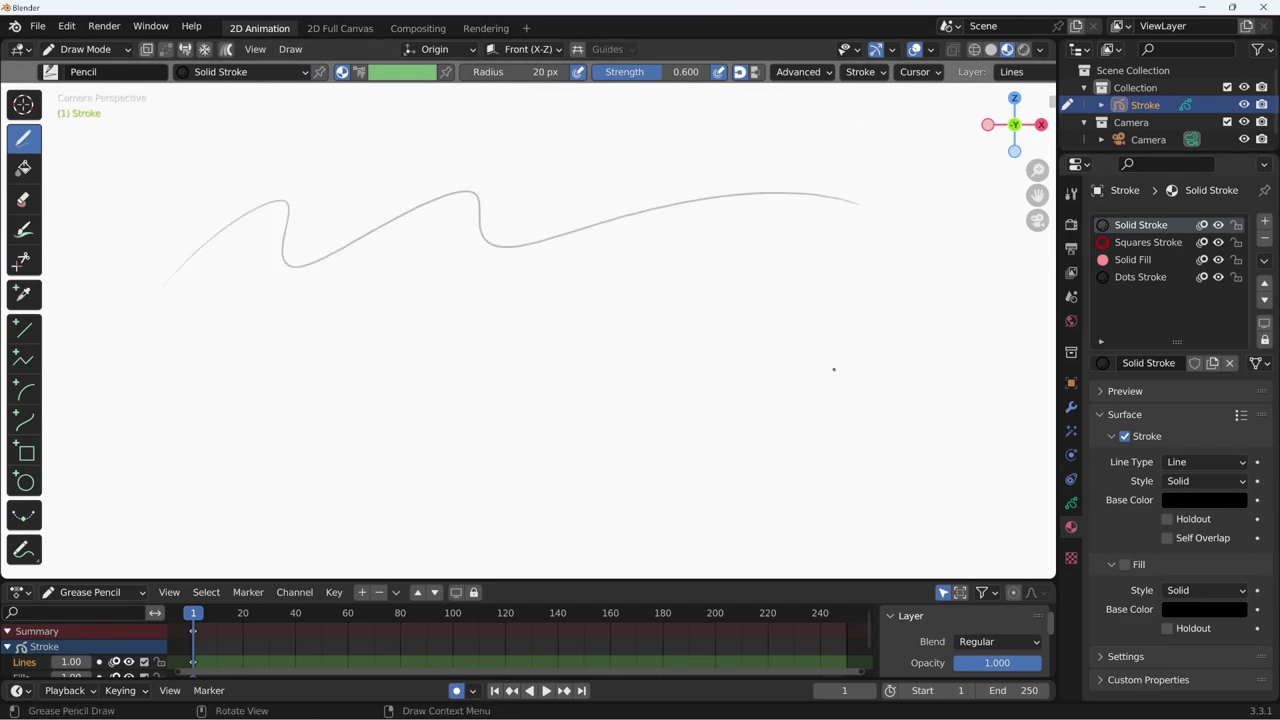
pyautogui.click(55, 74)
pyautogui.click(422, 120)
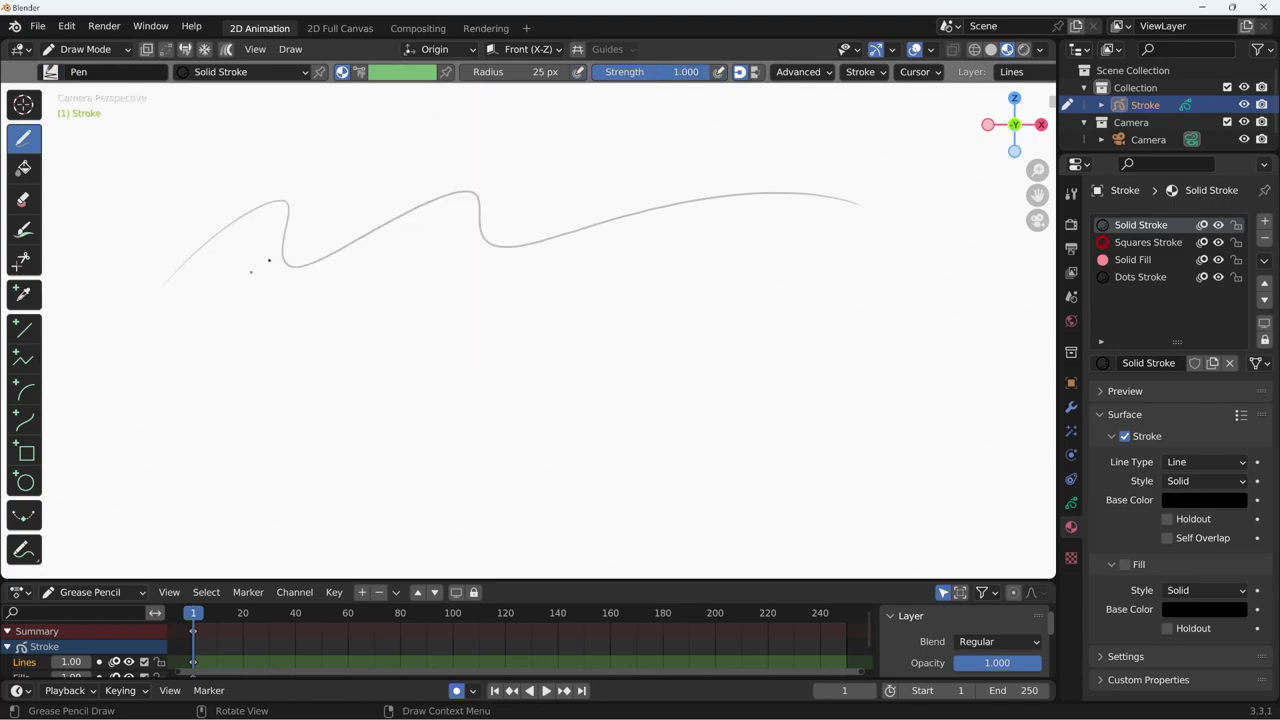
pyautogui.moveTo(140, 366); pyautogui.dragTo(956, 286)
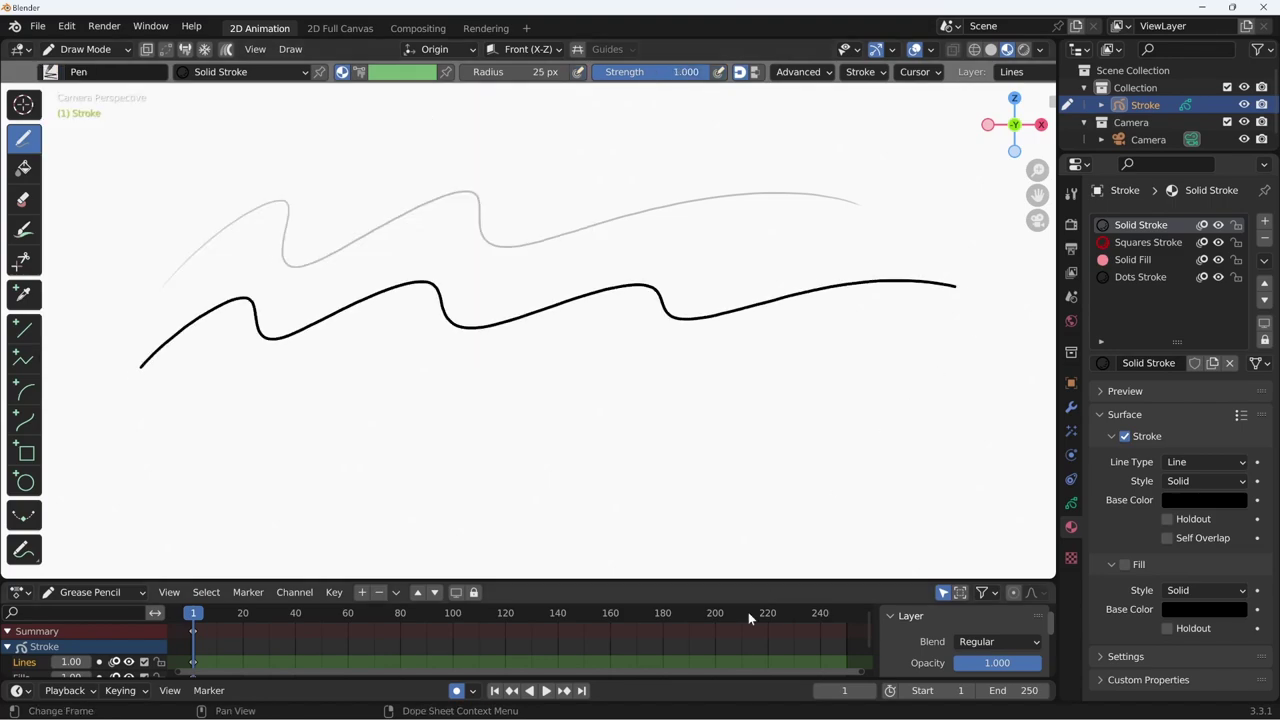
# - Set the stroke style to Texture and load texture-brush.png from the GP folder
pyautogui.click(1196, 481)
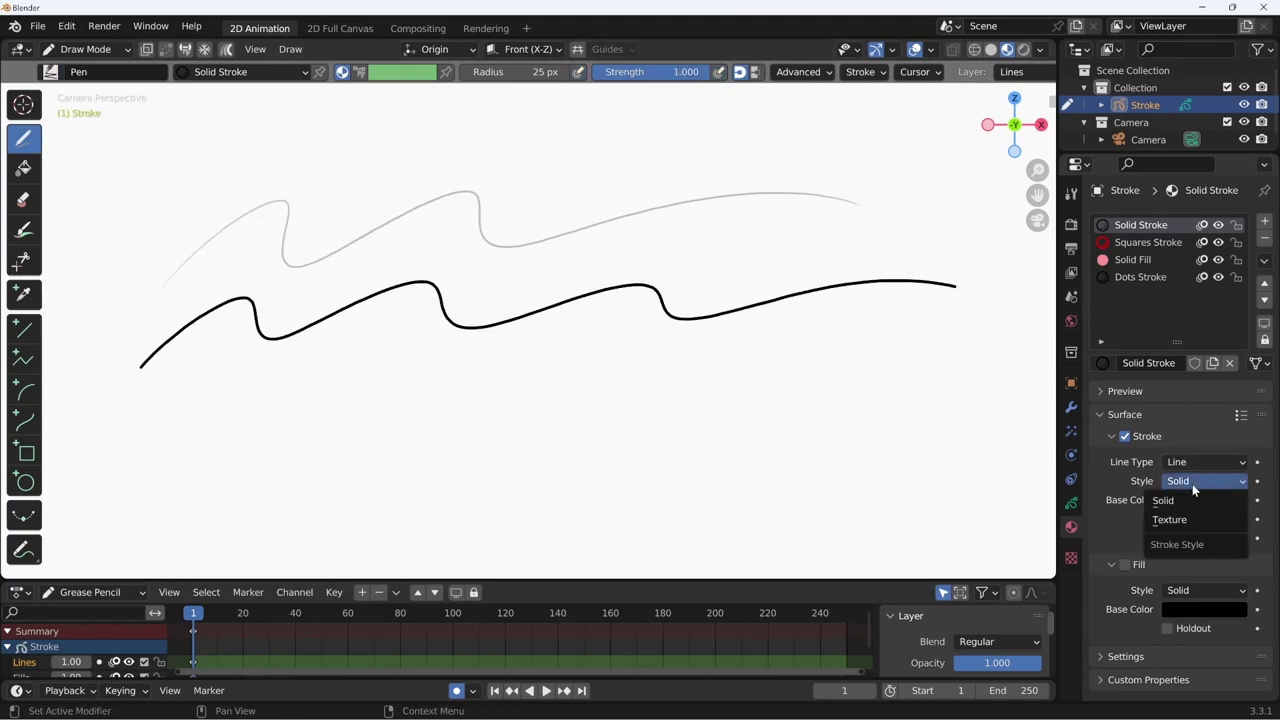
pyautogui.click(1170, 519)
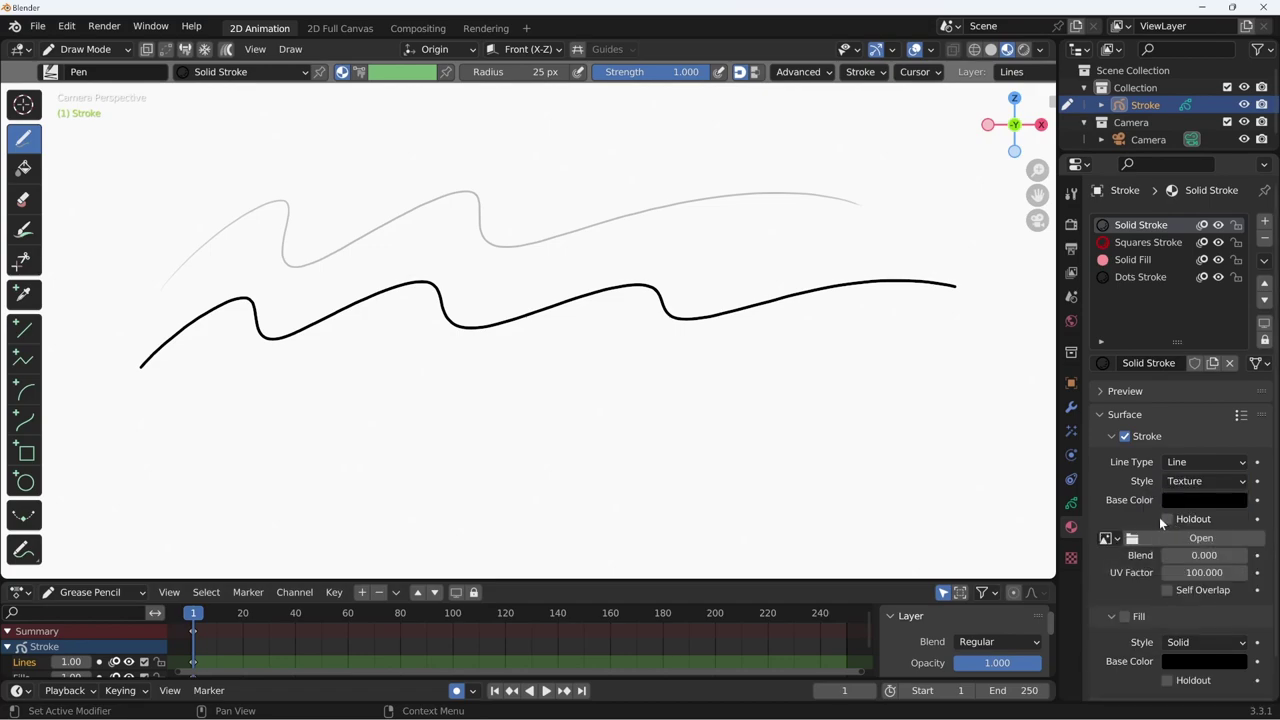
pyautogui.click(1151, 539)
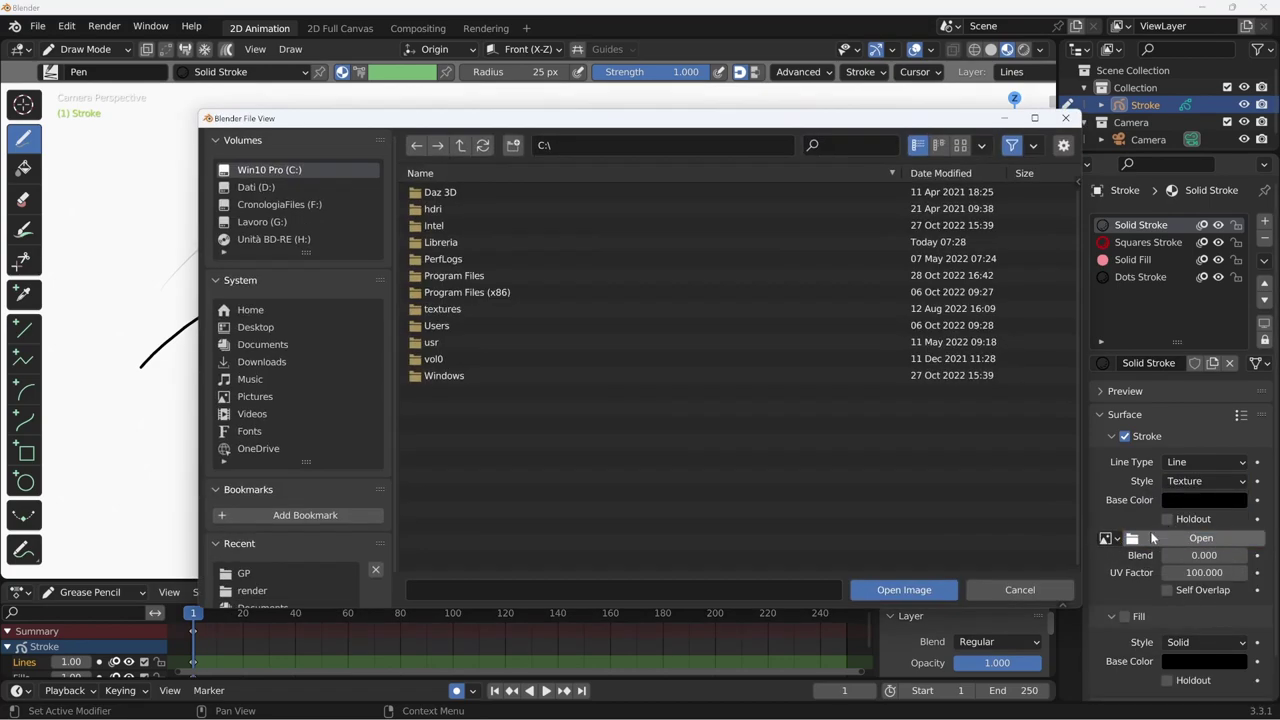
pyautogui.click(340, 576)
pyautogui.click(463, 275)
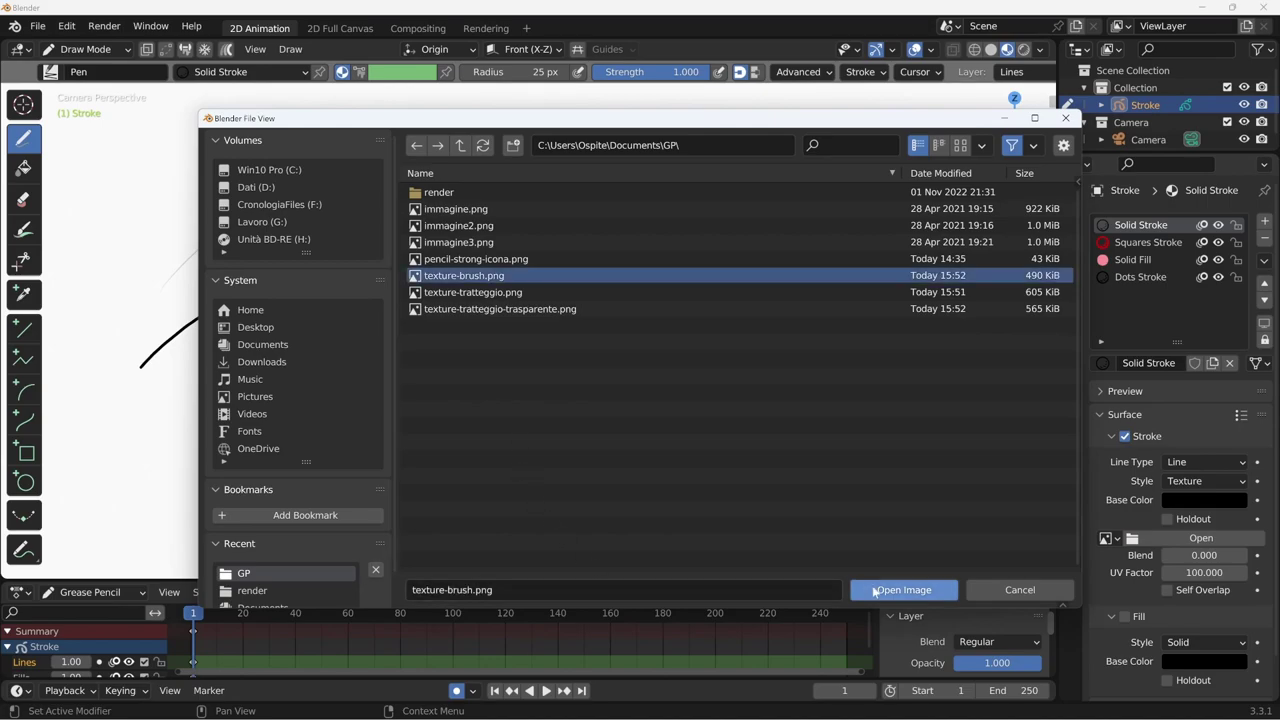
pyautogui.click(904, 590)
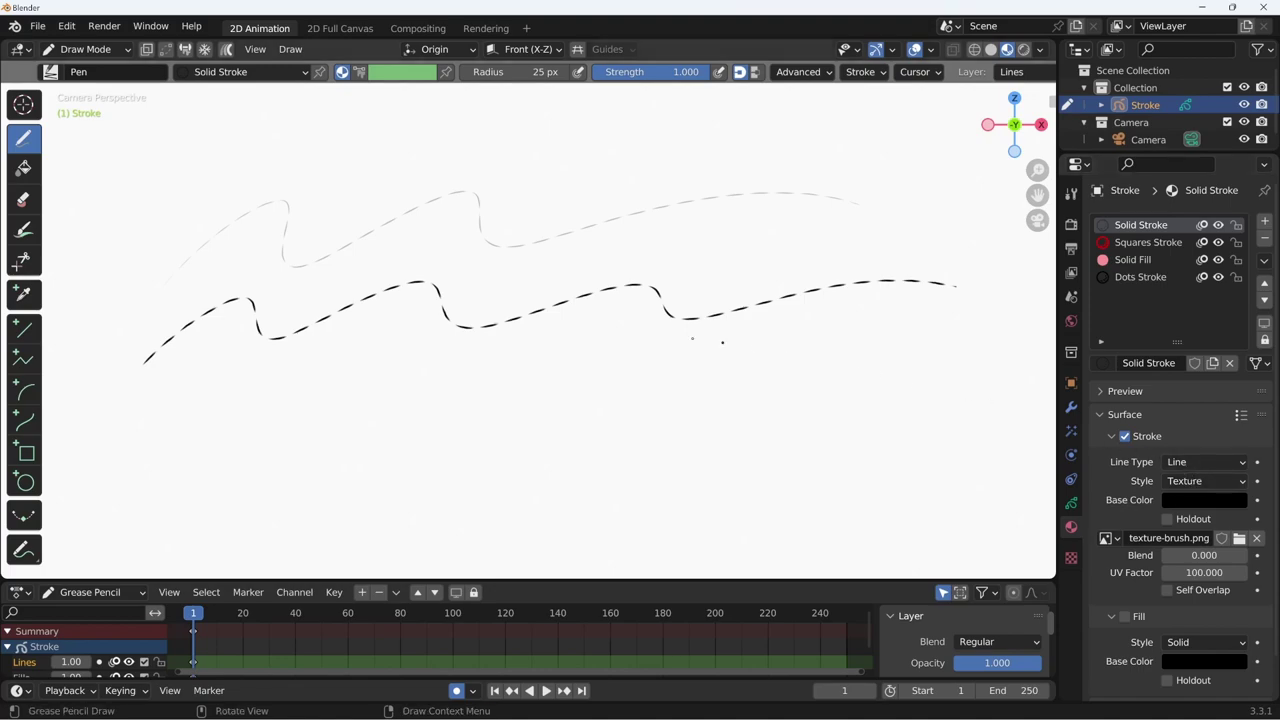
pyautogui.click(1107, 539)
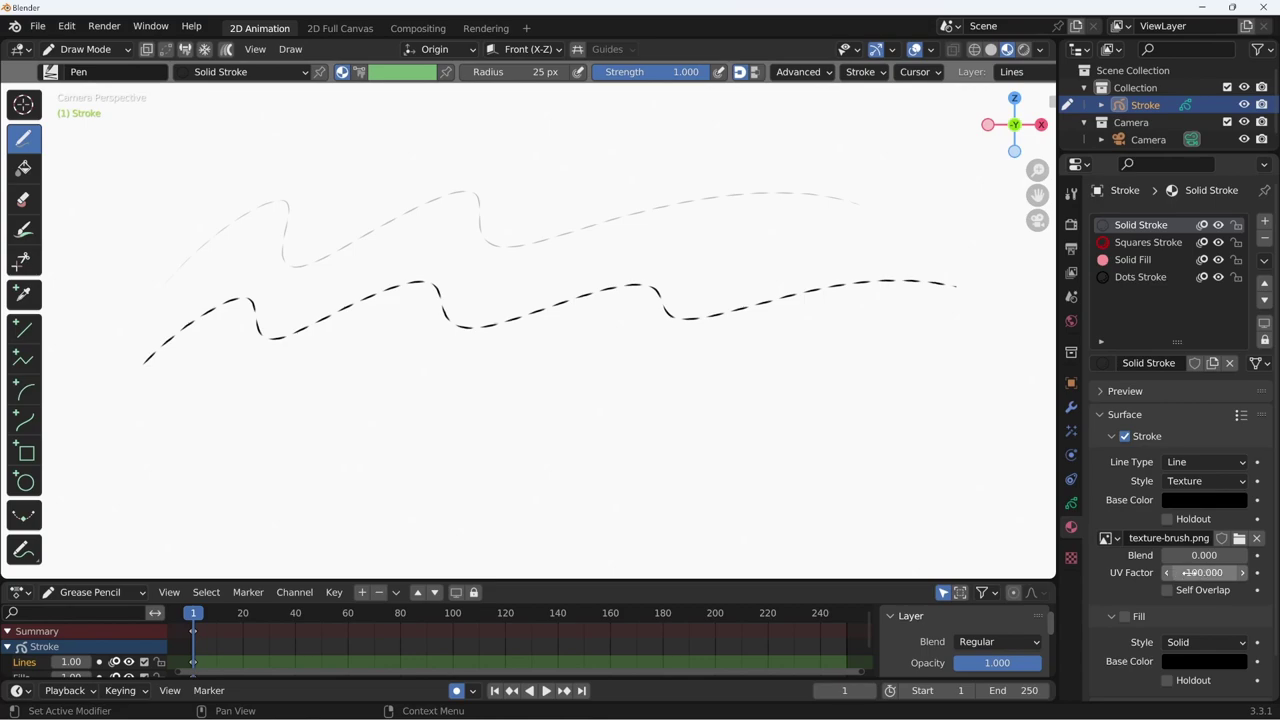
# - Set the stroke texture UV Factor to 1, then drag it lower so strokes turn dotted
pyautogui.click(1204, 572)
pyautogui.write('1')
pyautogui.press('Return')
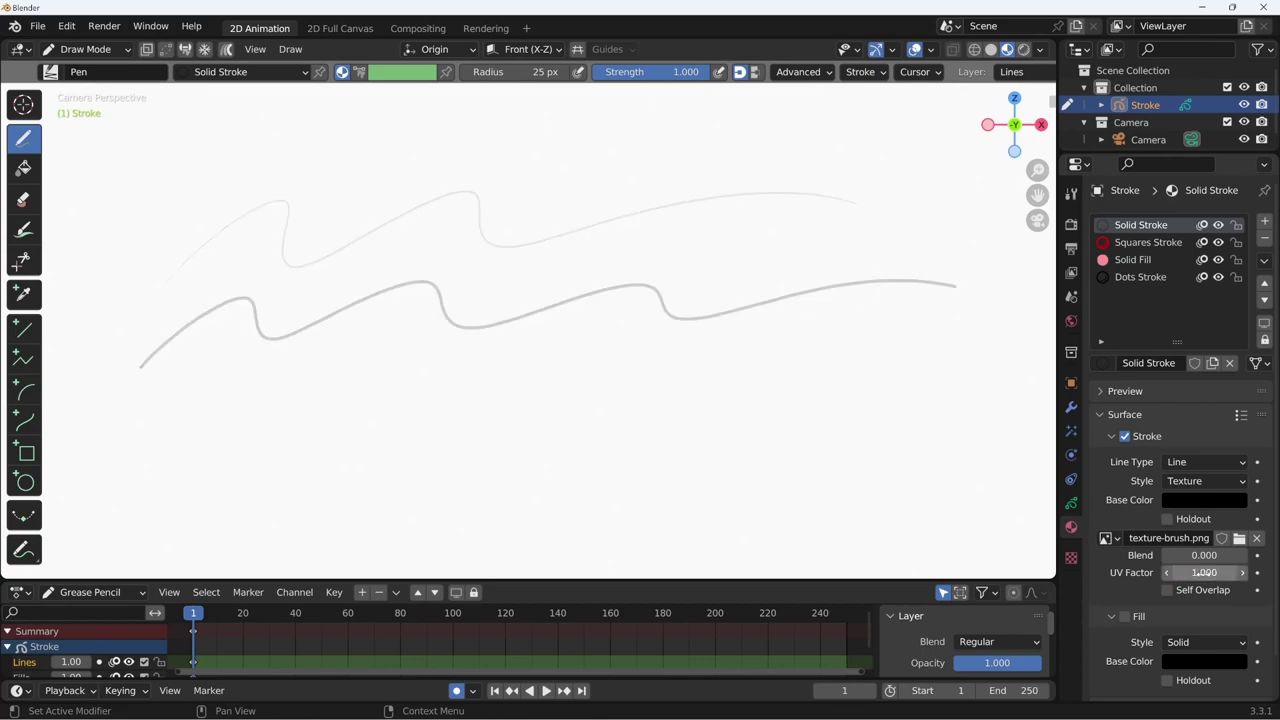
pyautogui.moveTo(1197, 572); pyautogui.dragTo(1175, 572)
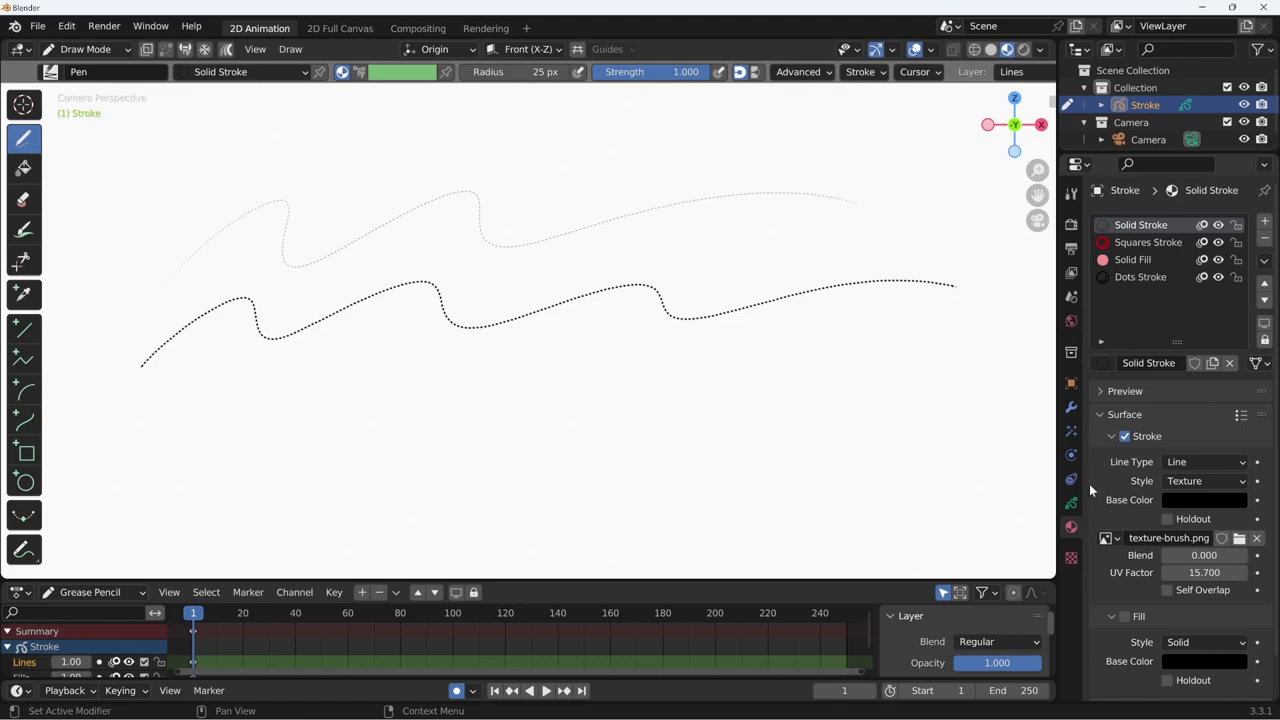
# - Set the object's stroke Thickness Scale to 5.00
pyautogui.click(1071, 503)
pyautogui.scroll(-4, 1224, 453)
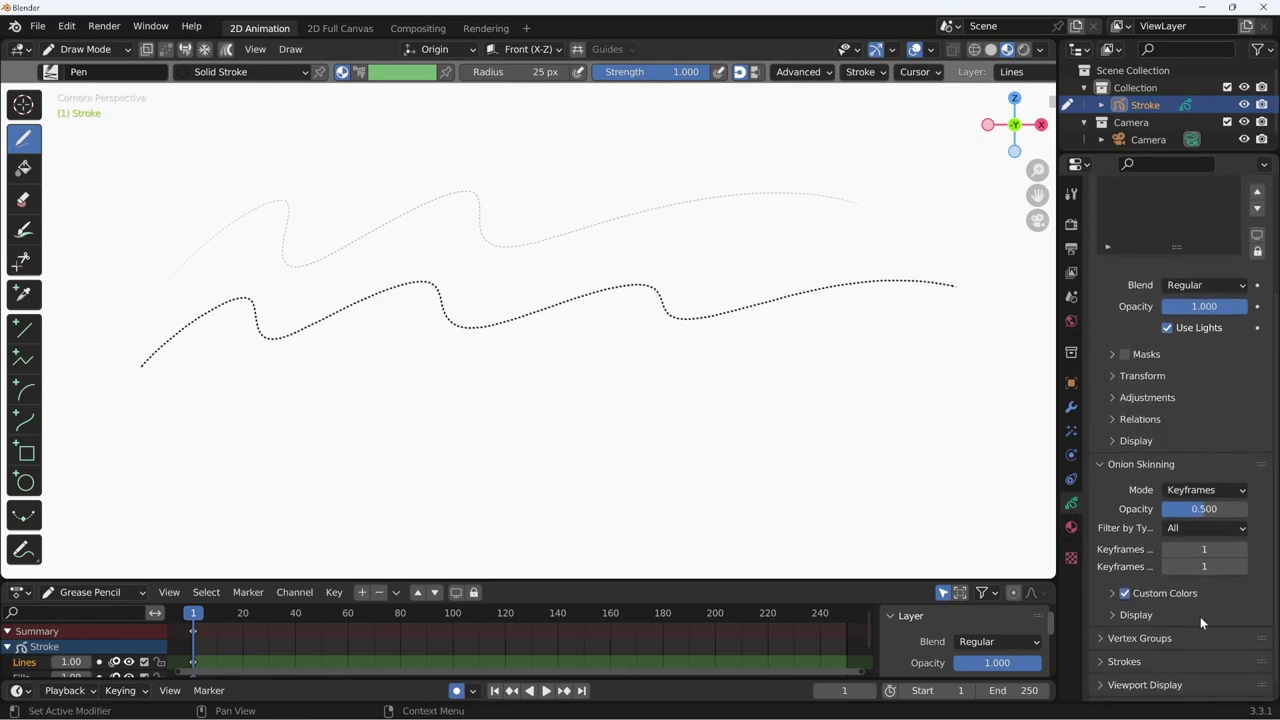
pyautogui.scroll(-1, 1190, 608)
pyautogui.click(1177, 645)
pyautogui.scroll(-3, 1177, 644)
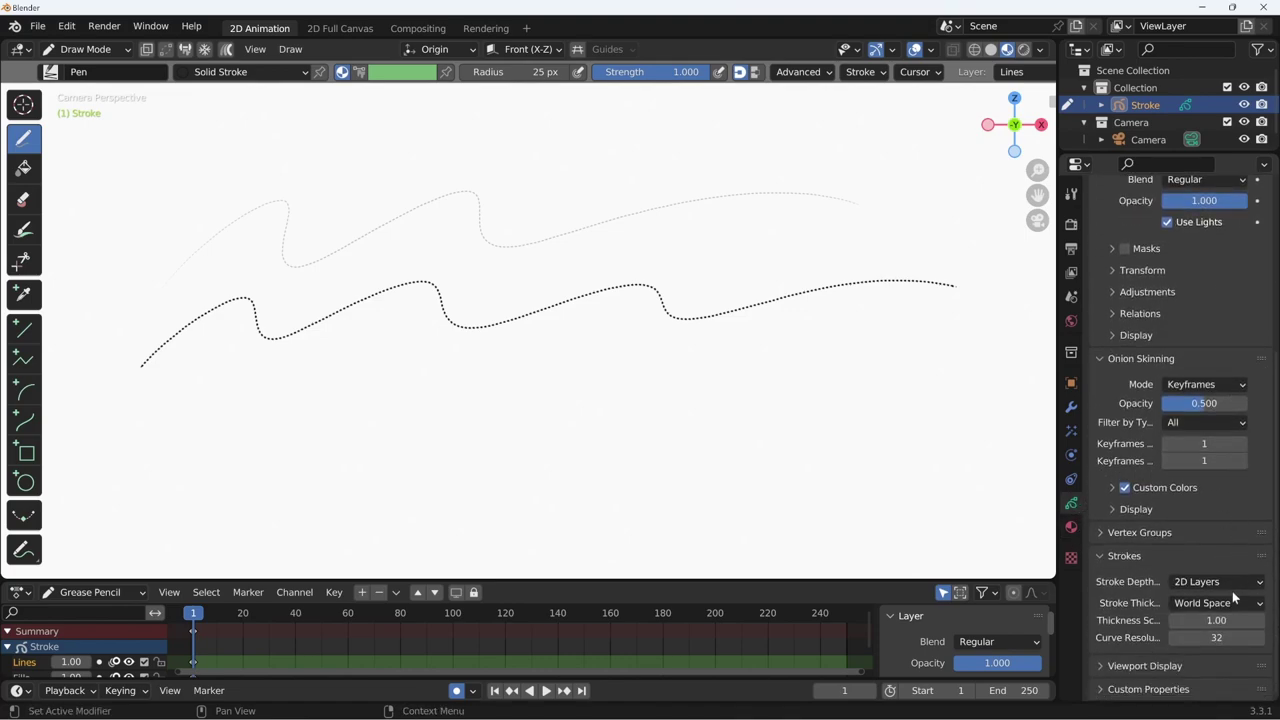
pyautogui.click(1216, 620)
pyautogui.write('5')
pyautogui.press('Return')
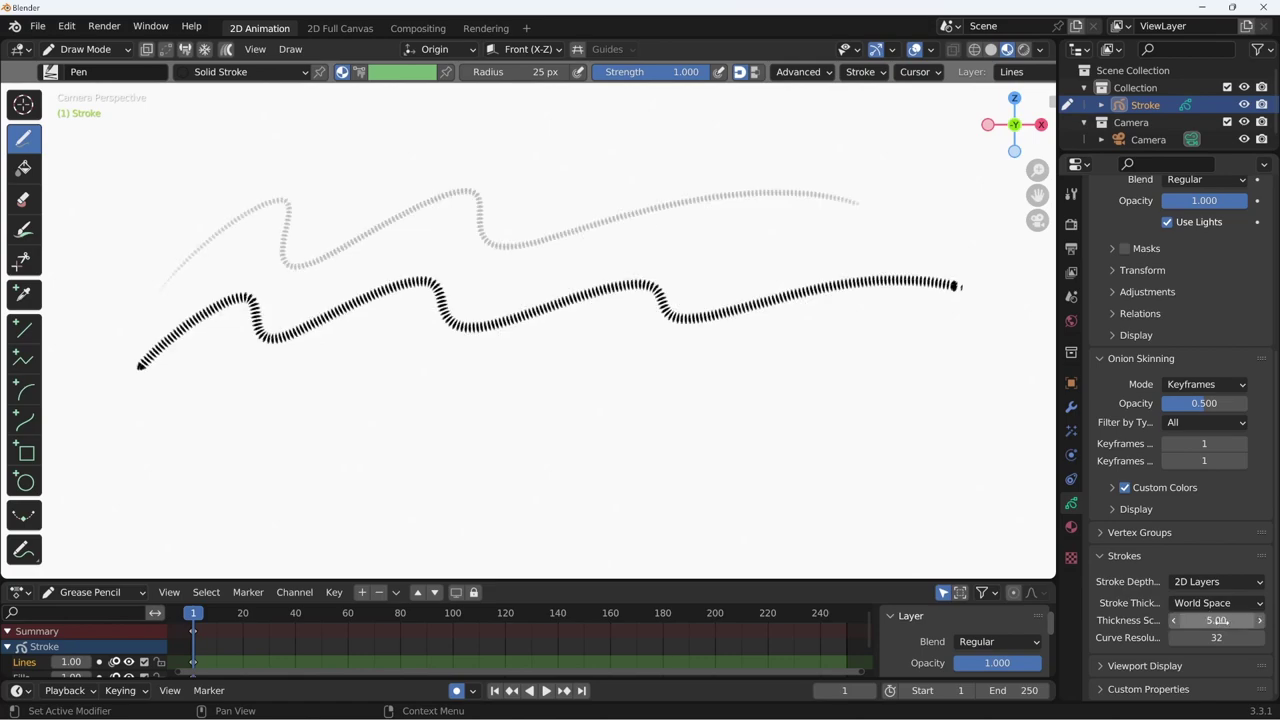
pyautogui.click(1071, 407)
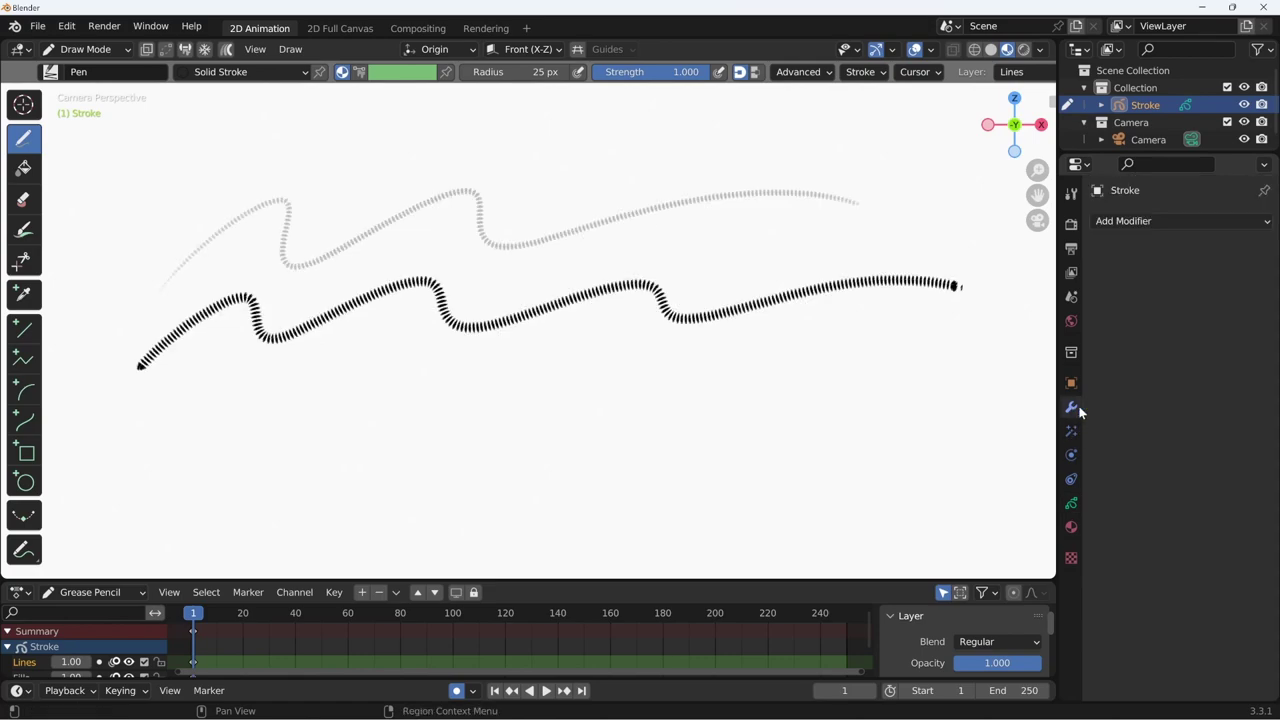
pyautogui.click(1071, 527)
# - Try texture UV Factor values of 50, 100, 1000 and 5000
pyautogui.moveTo(1196, 572)
pyautogui.mouseDown()
pyautogui.moveTo(1240, 572)
pyautogui.moveTo(1185, 572)
pyautogui.mouseUp()
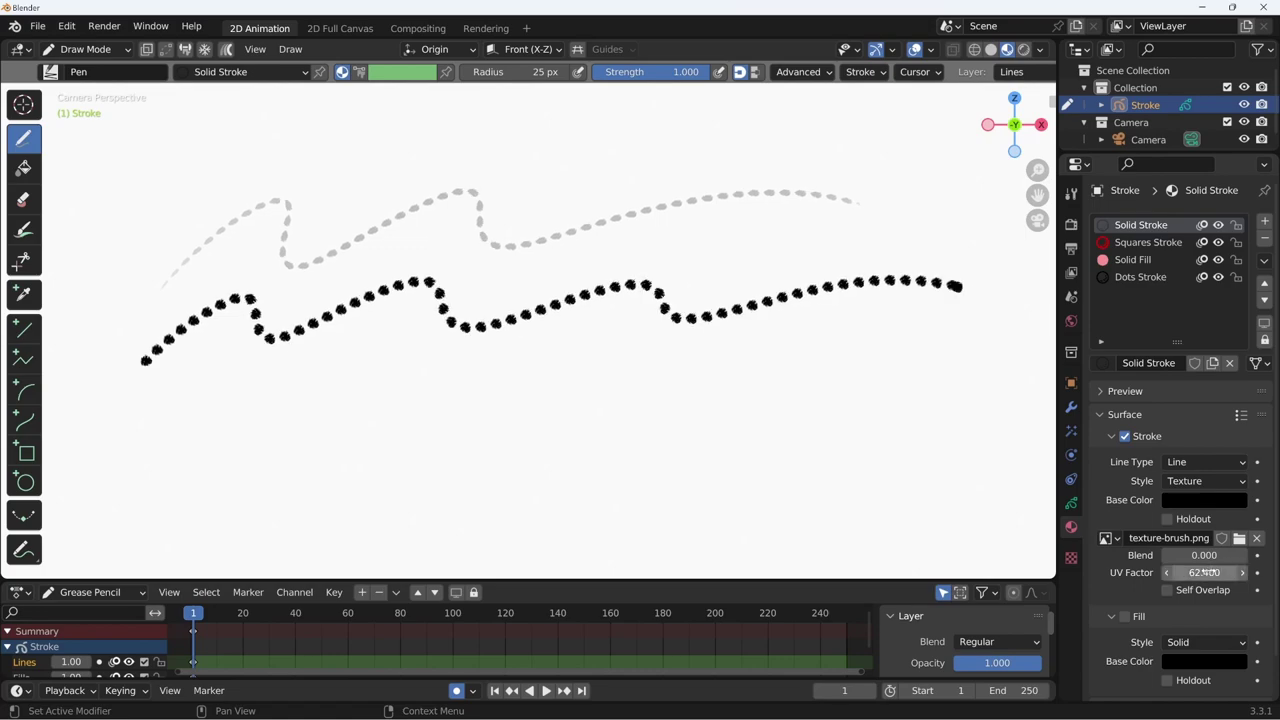
pyautogui.click(1185, 572)
pyautogui.write('50')
pyautogui.press('Return')
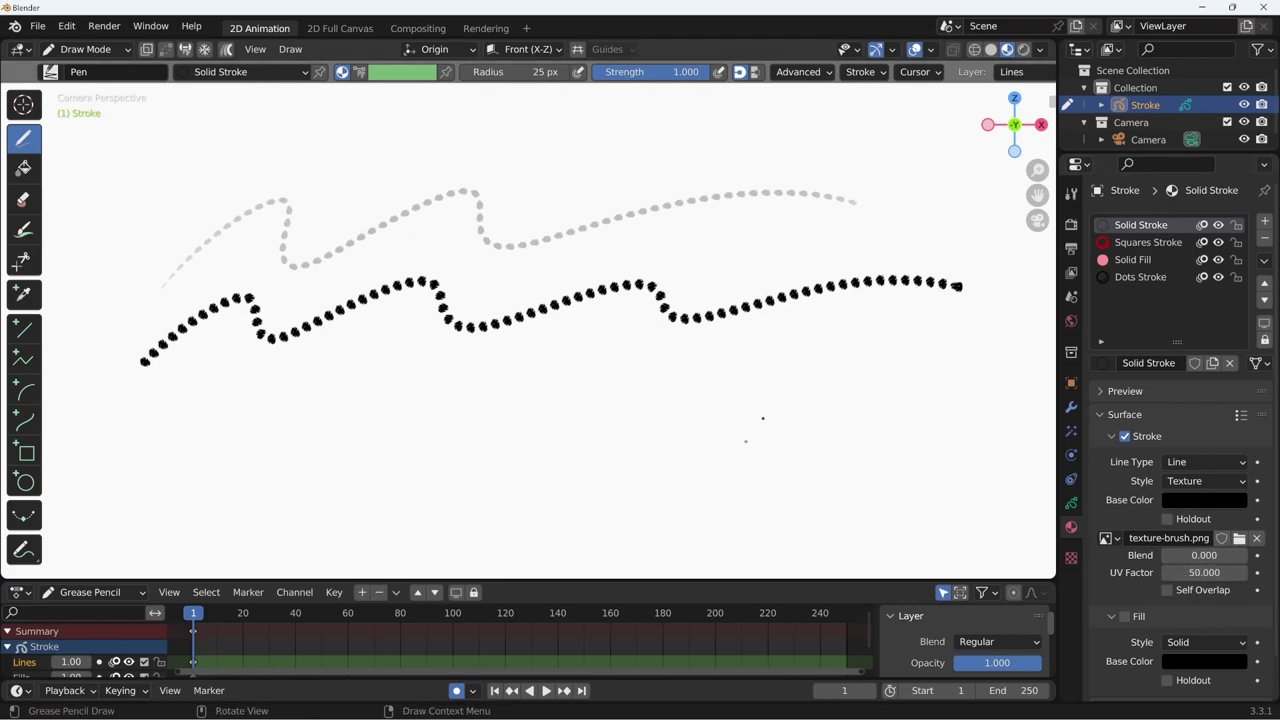
pyautogui.doubleClick(1200, 572)
pyautogui.write('100')
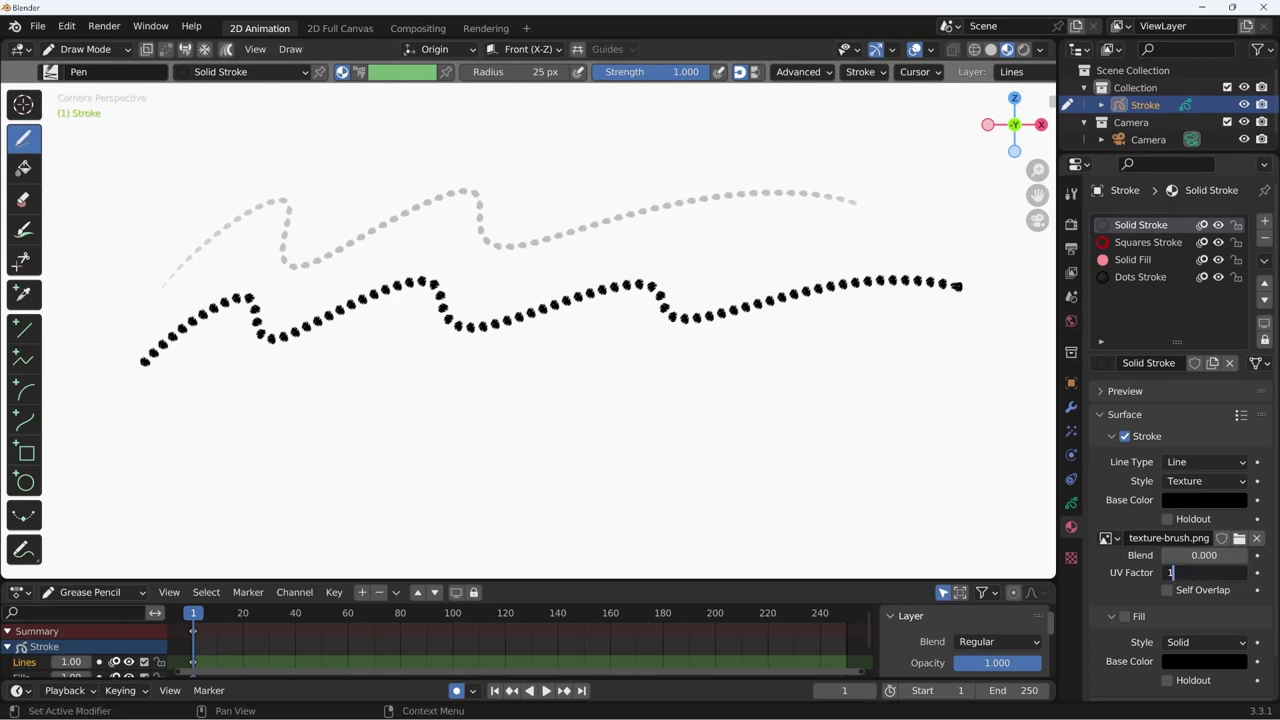
pyautogui.press('Return')
pyautogui.moveTo(1190, 572); pyautogui.dragTo(1225, 572)
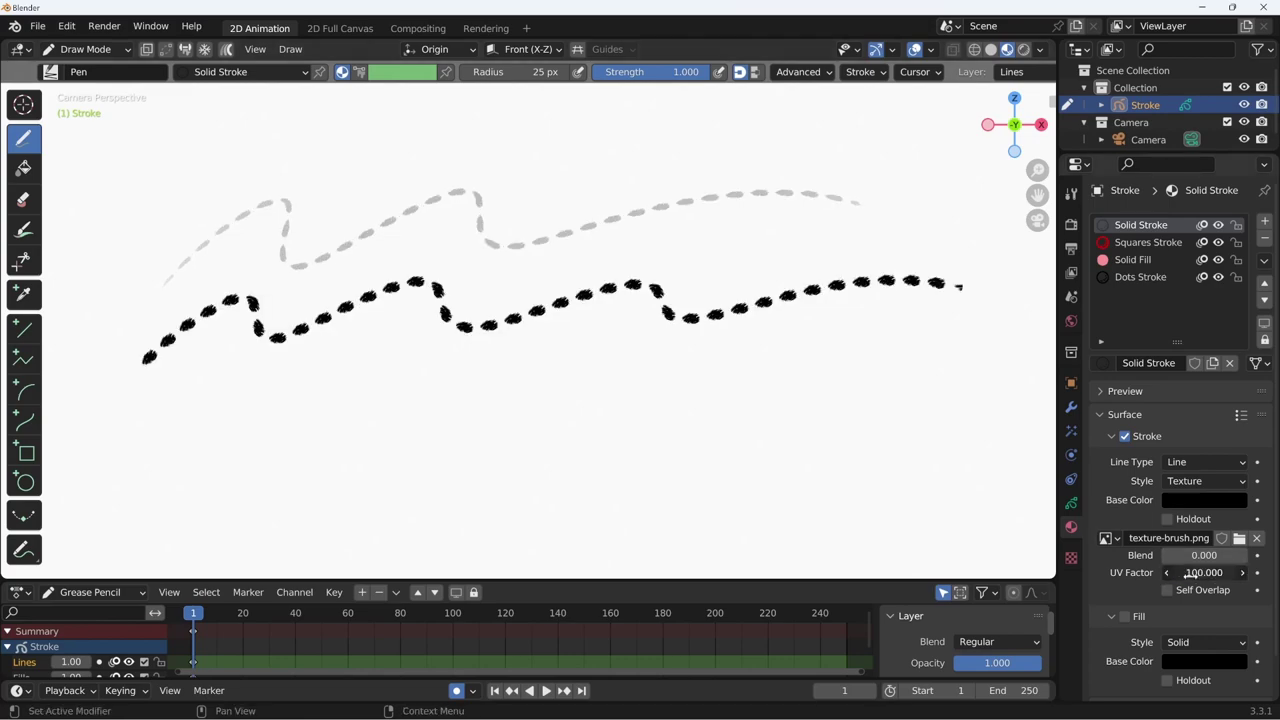
pyautogui.doubleClick(1188, 572)
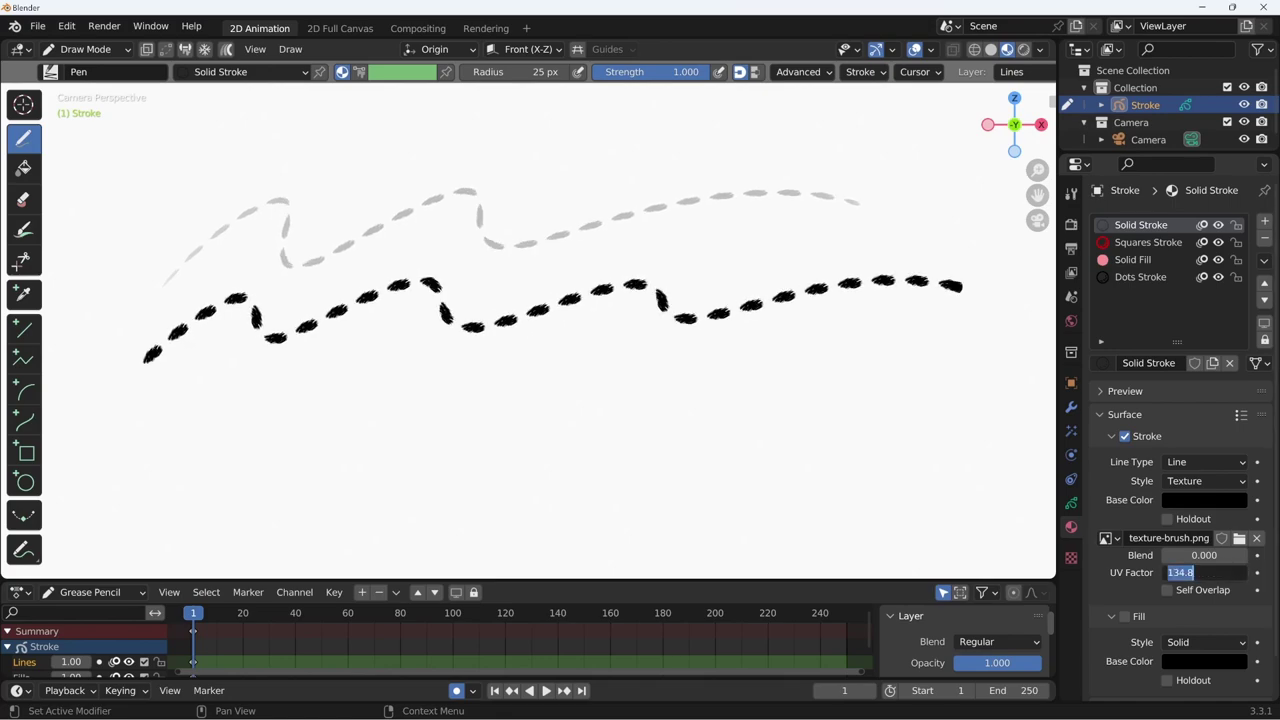
pyautogui.write('1000')
pyautogui.press('Return')
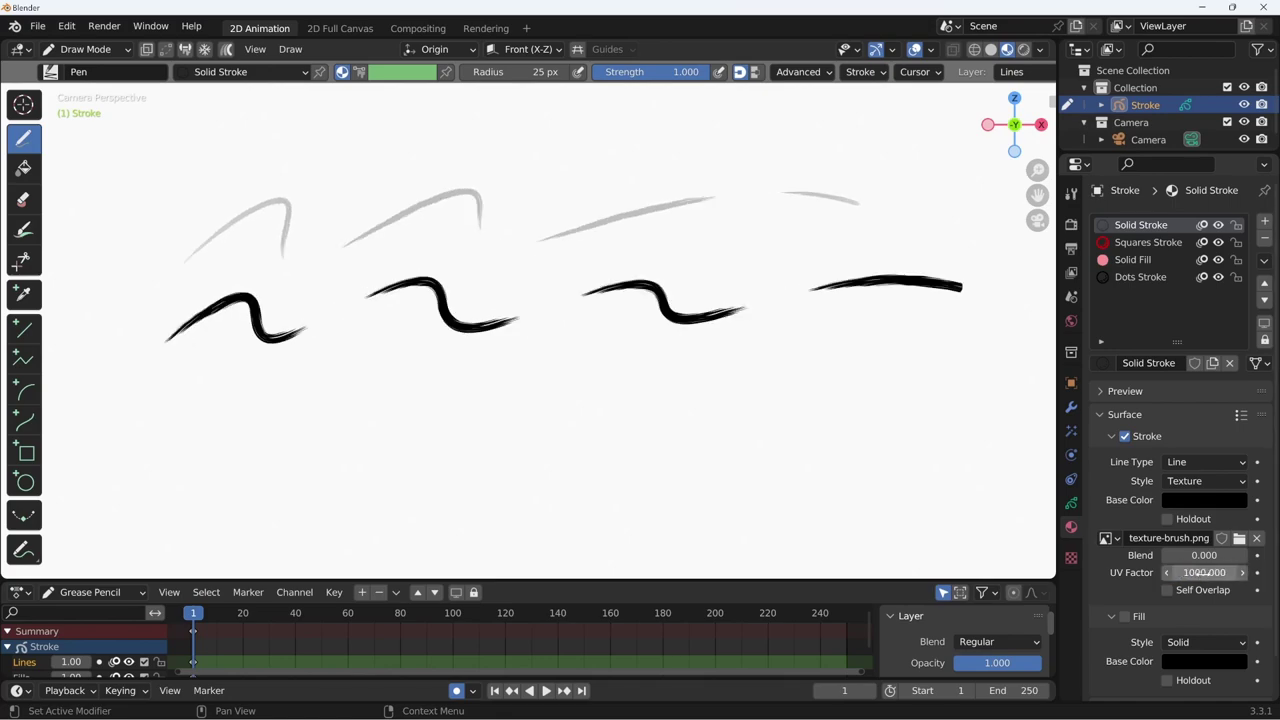
pyautogui.moveTo(1203, 573); pyautogui.dragTo(1210, 573)
pyautogui.click(1205, 573)
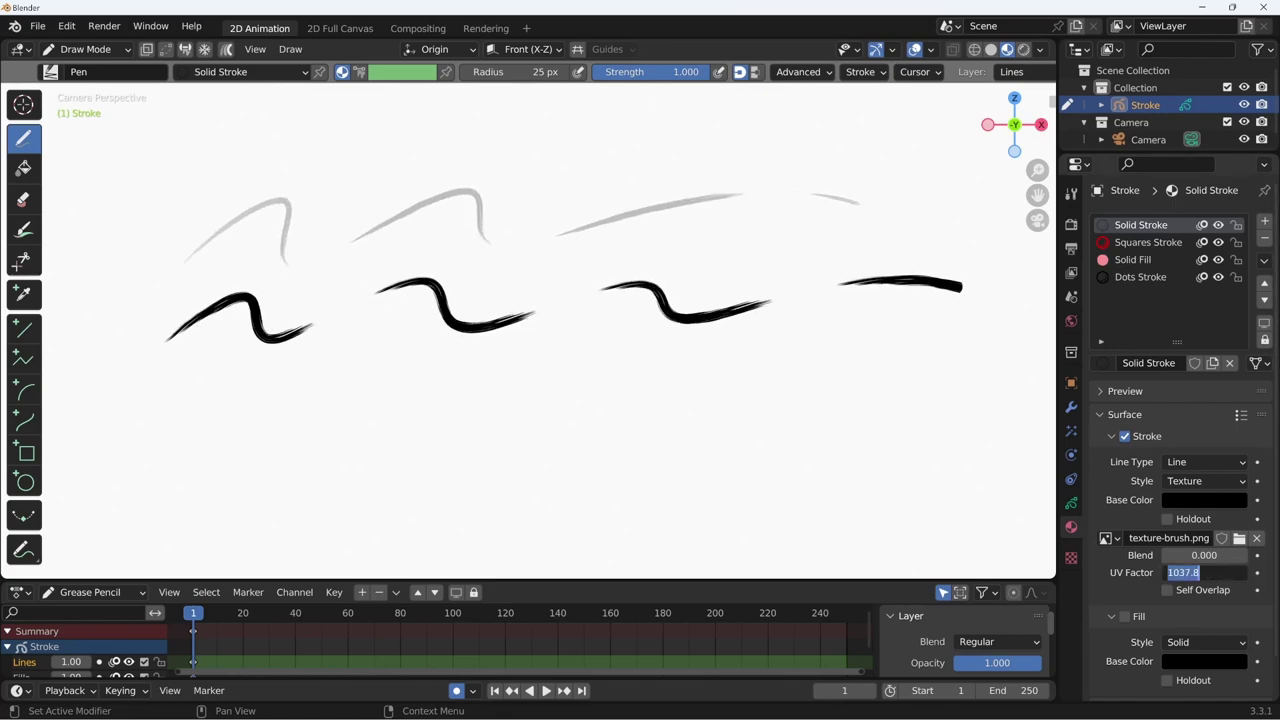
pyautogui.write('5000')
pyautogui.press('Return')
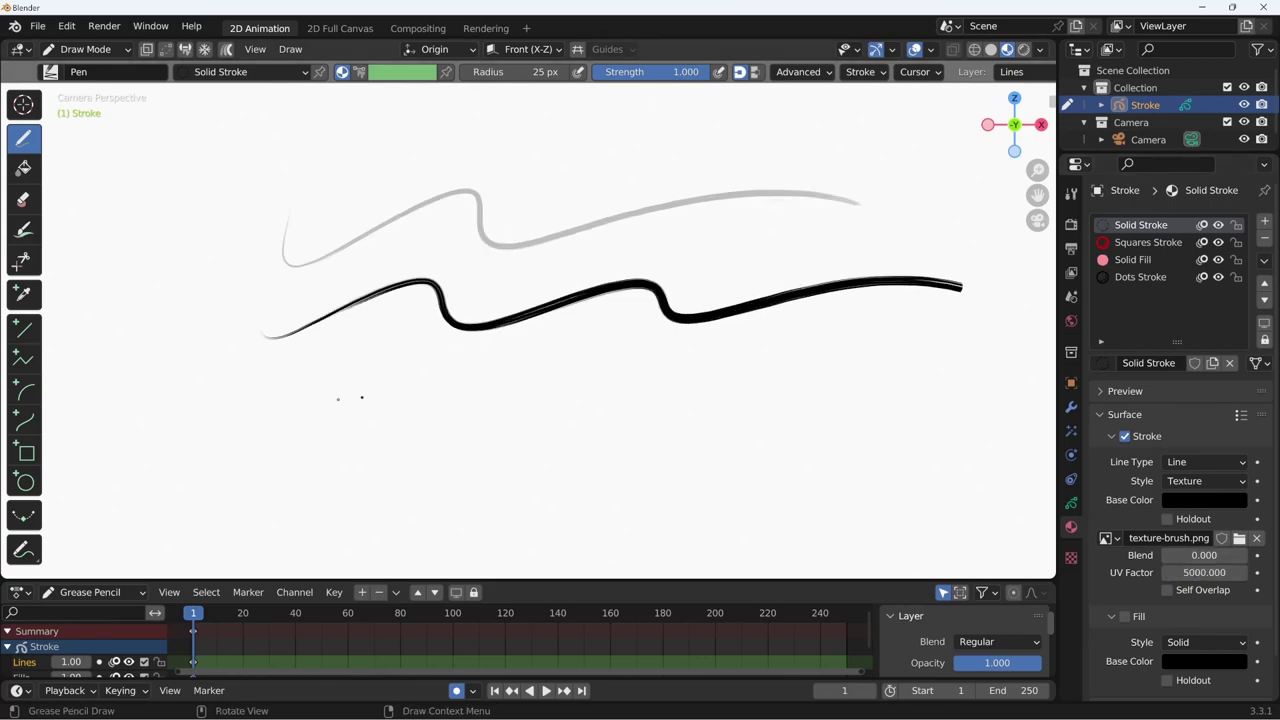
# - Draw five curved test strokes, then set the UV Factor back to 1000
pyautogui.moveTo(386, 408)
pyautogui.mouseDown()
pyautogui.moveTo(540, 342)
pyautogui.moveTo(568, 442)
pyautogui.mouseUp()
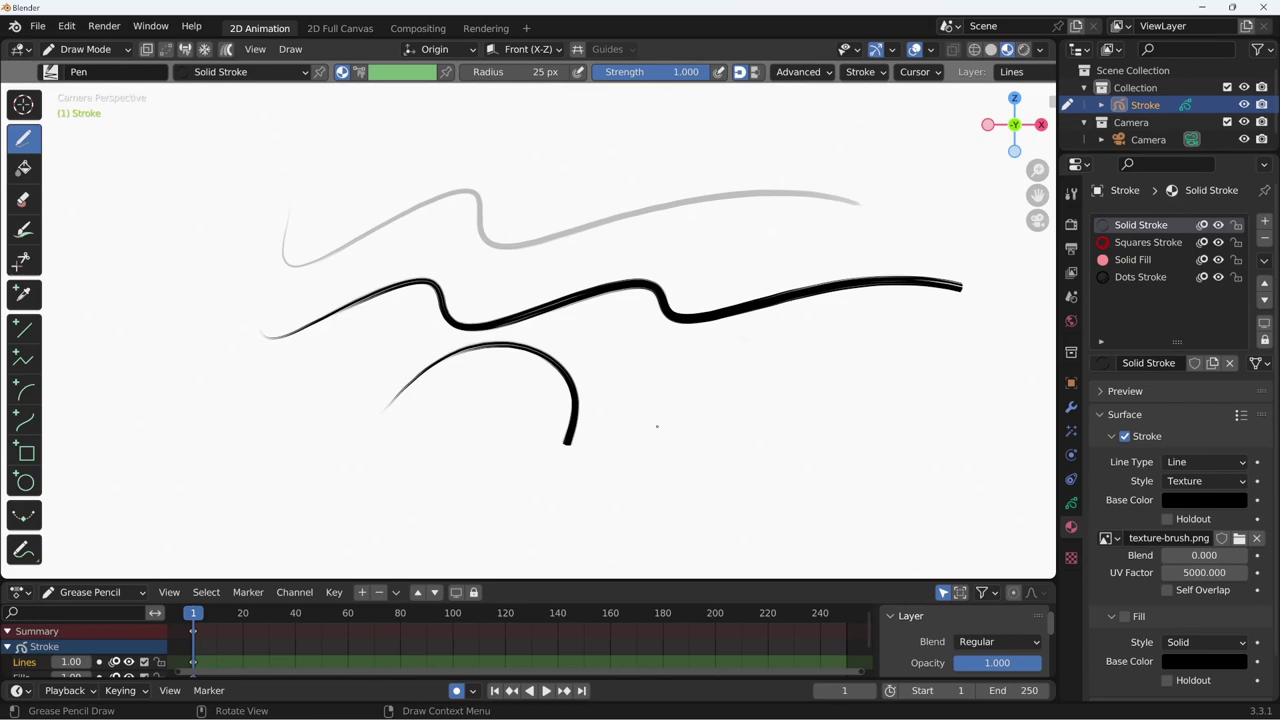
pyautogui.moveTo(745, 338); pyautogui.dragTo(800, 325)
pyautogui.moveTo(792, 238); pyautogui.dragTo(764, 286)
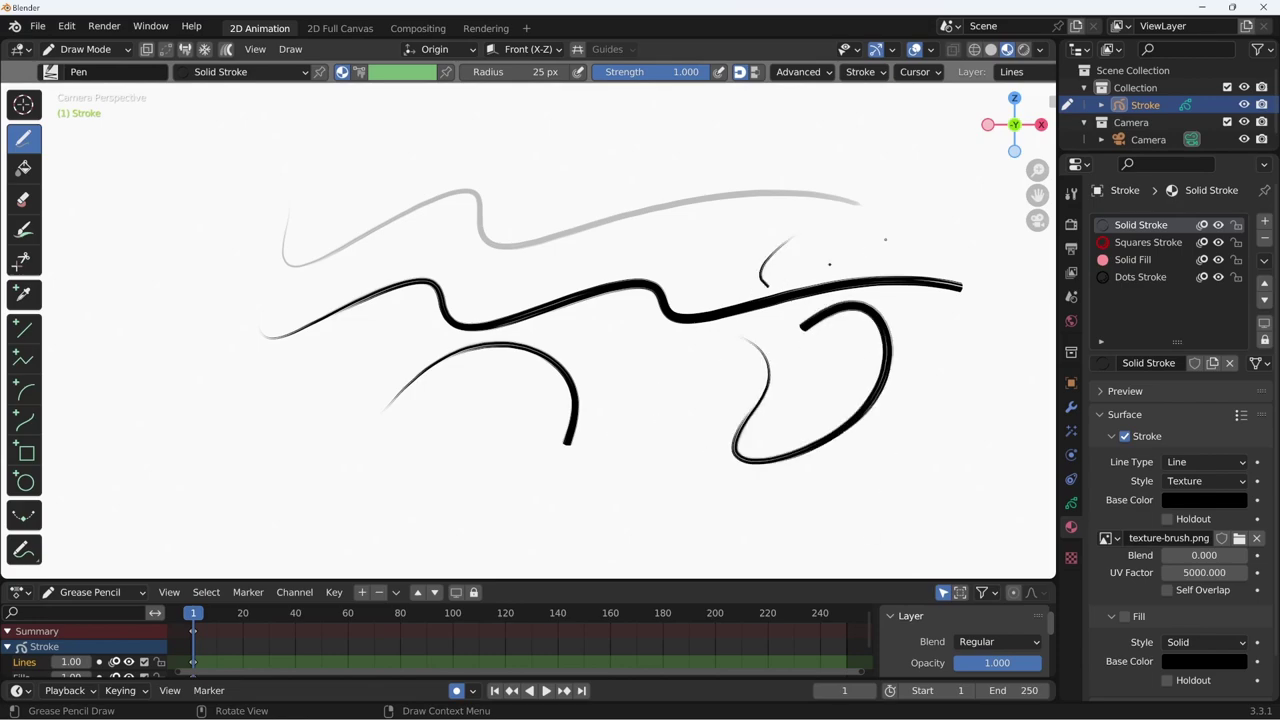
pyautogui.moveTo(812, 210); pyautogui.dragTo(877, 258)
pyautogui.moveTo(800, 175); pyautogui.dragTo(707, 300)
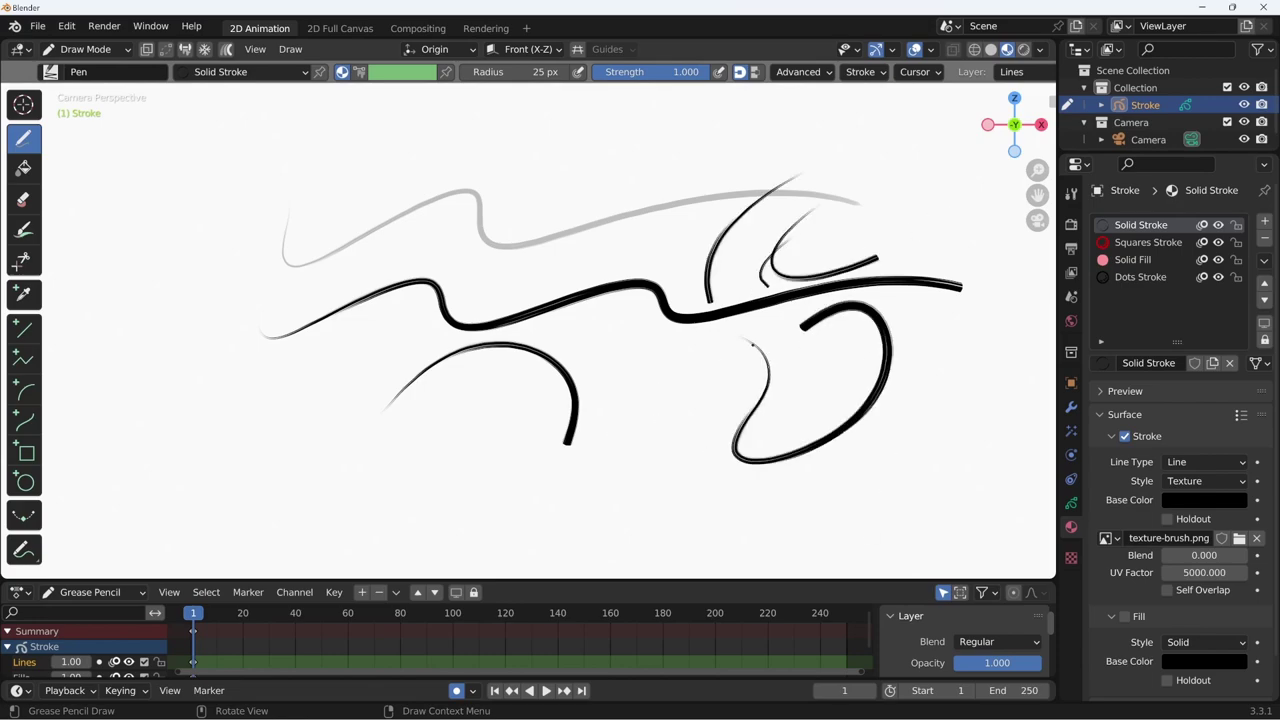
pyautogui.click(1204, 572)
pyautogui.write('1.000')
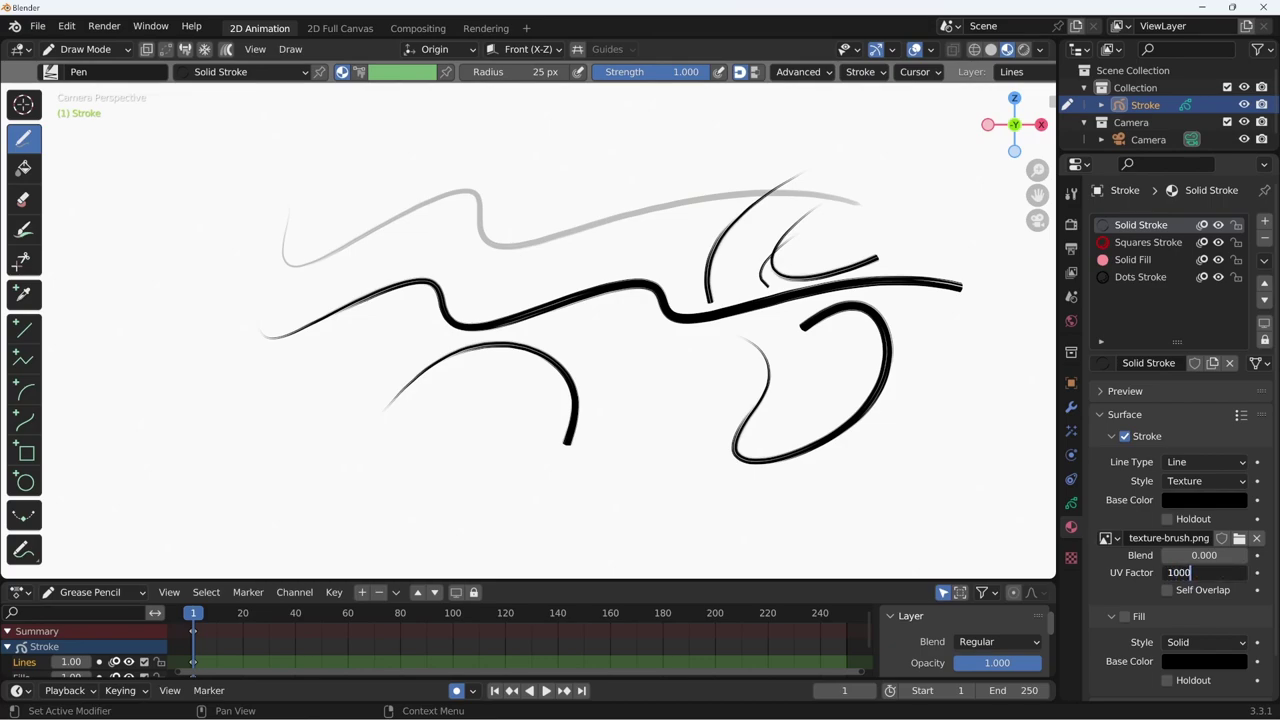
pyautogui.press('Return')
# - Return the object's stroke Thickness Scale to 1.00
pyautogui.click(1071, 503)
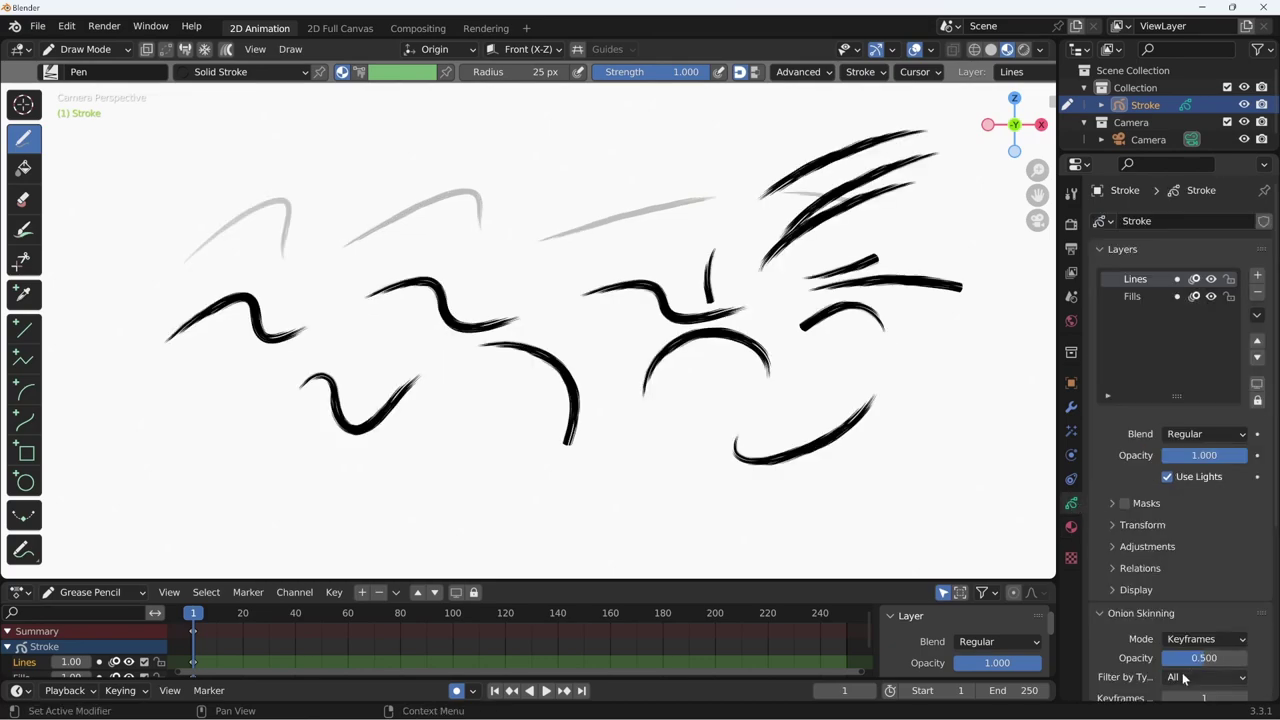
pyautogui.scroll(-3, 1185, 678)
pyautogui.scroll(-2, 1210, 593)
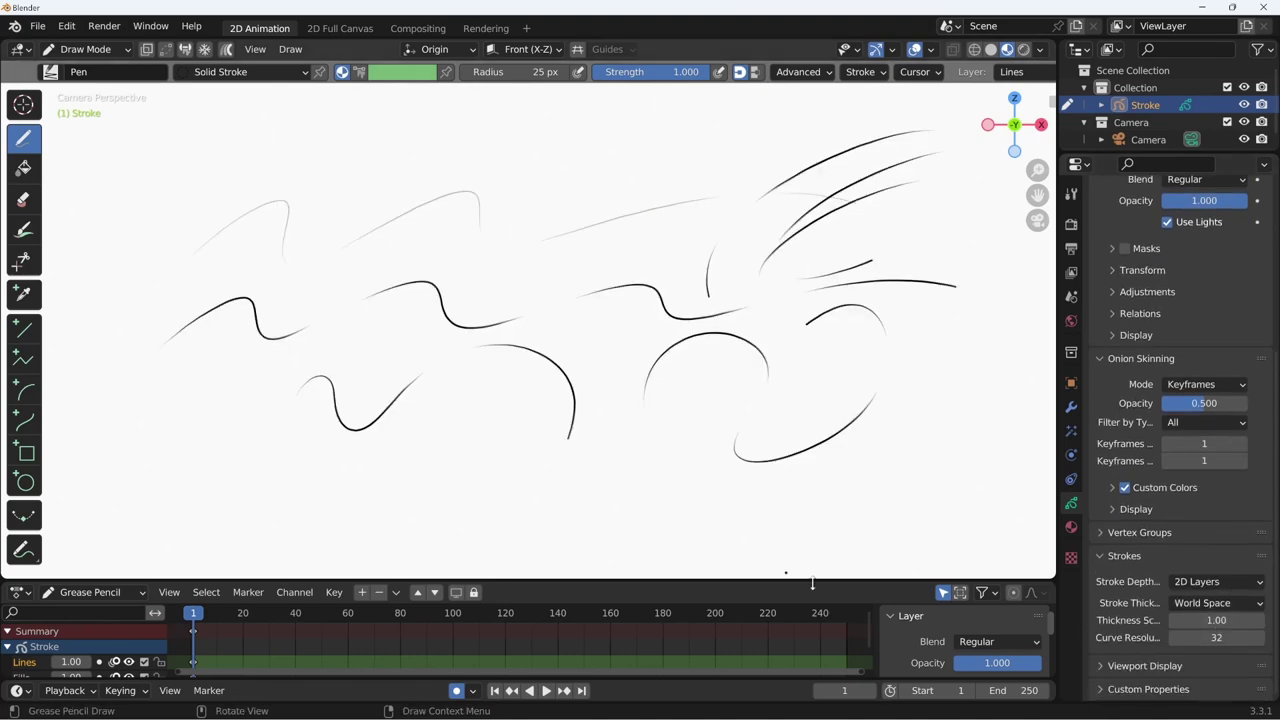
pyautogui.click(1071, 407)
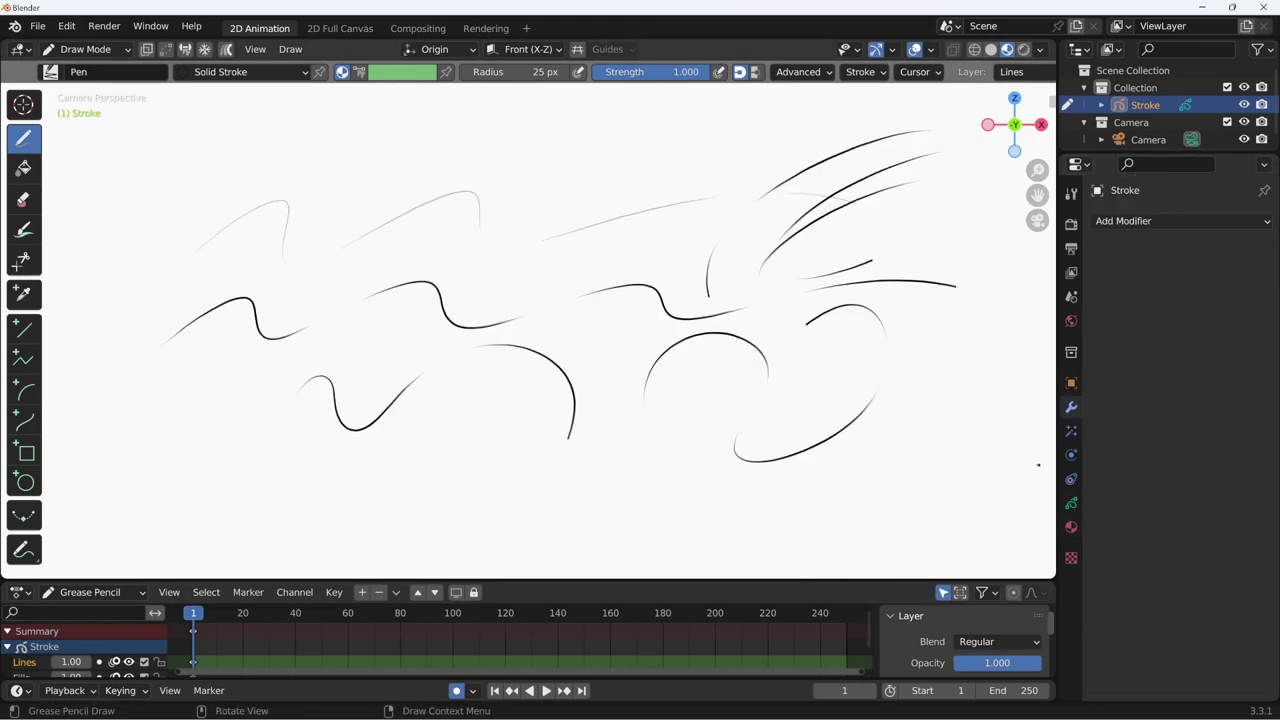
pyautogui.click(1071, 527)
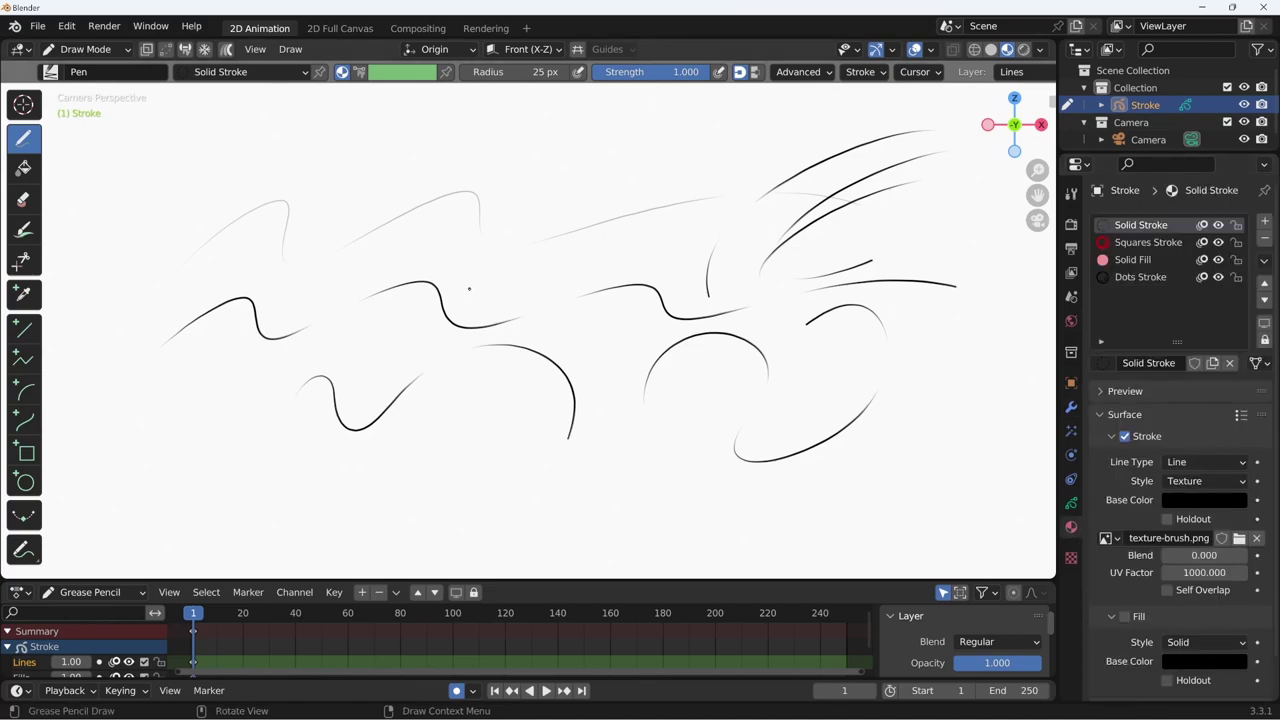
# - Set the brush radius to 209 px and paint seven thick textured strokes across the canvas
pyautogui.press('f')
pyautogui.click(524, 289)
pyautogui.moveTo(395, 160)
pyautogui.mouseDown()
pyautogui.moveTo(343, 188)
pyautogui.moveTo(475, 228)
pyautogui.mouseUp()
pyautogui.moveTo(528, 172); pyautogui.dragTo(680, 200)
pyautogui.moveTo(543, 232); pyautogui.dragTo(630, 278)
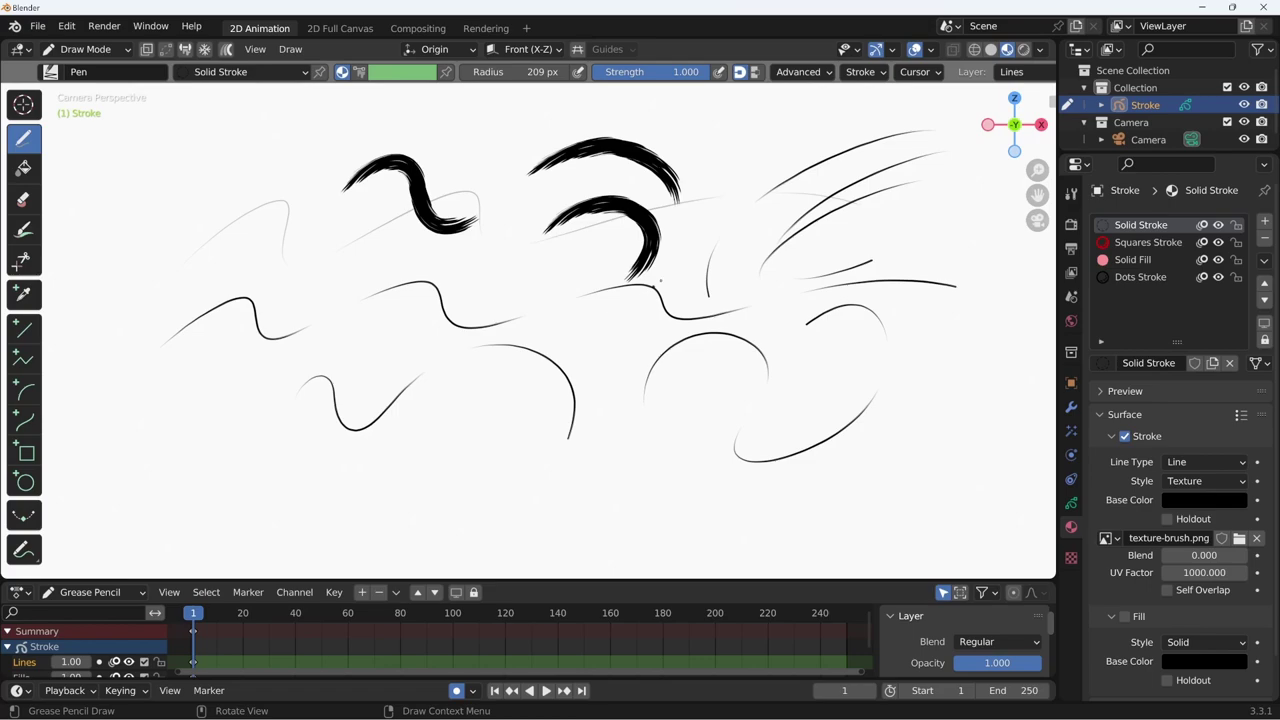
pyautogui.moveTo(742, 128); pyautogui.dragTo(835, 168)
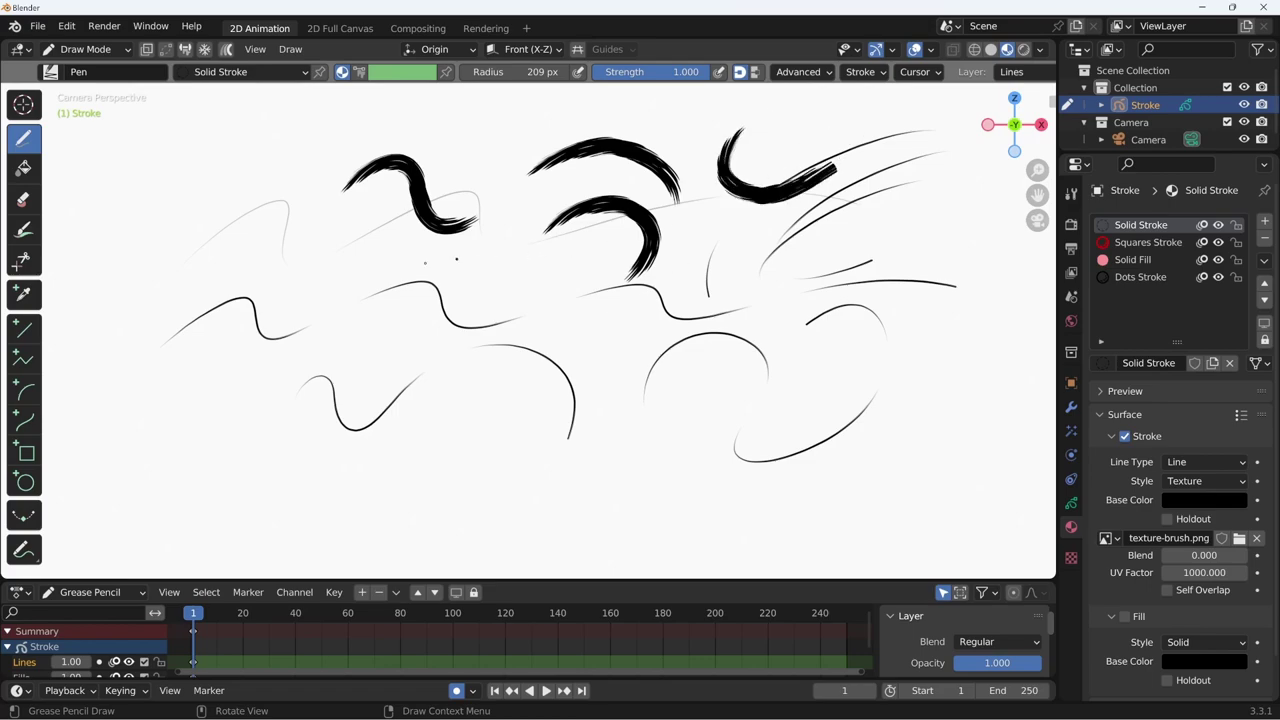
pyautogui.moveTo(212, 228); pyautogui.dragTo(365, 242)
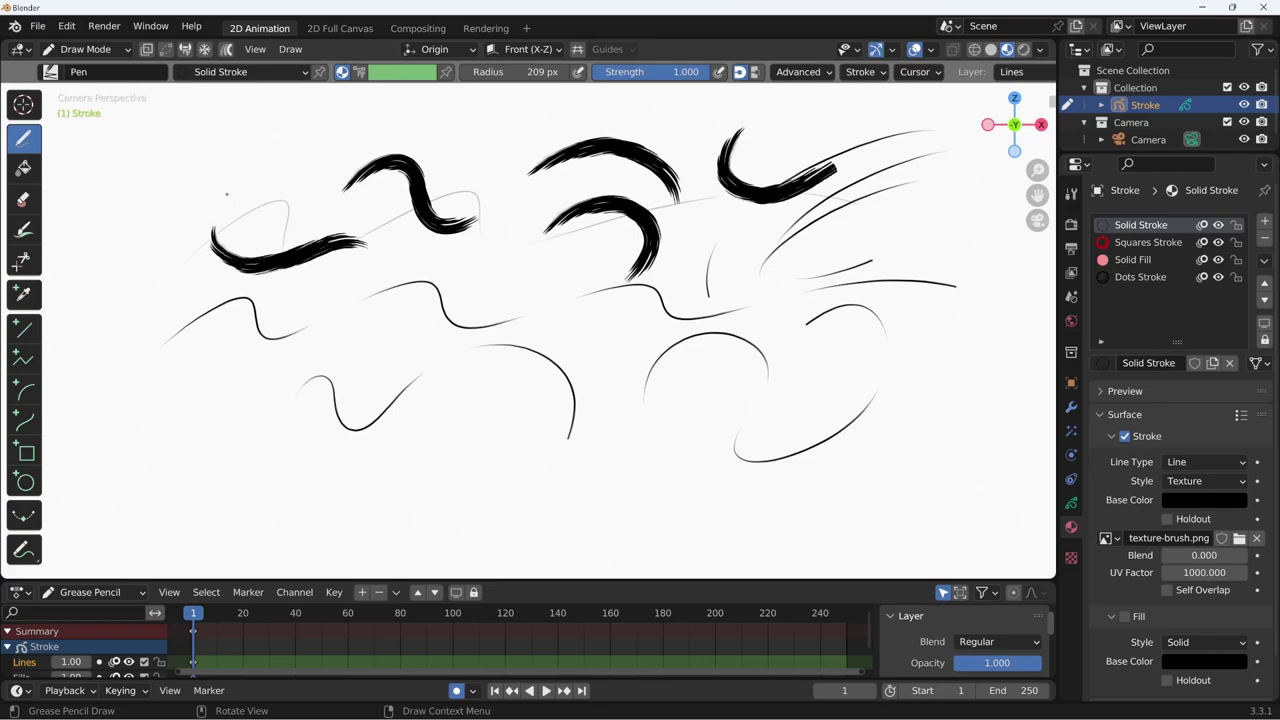
pyautogui.moveTo(492, 284)
pyautogui.mouseDown()
pyautogui.moveTo(425, 277)
pyautogui.moveTo(600, 244)
pyautogui.mouseUp()
pyautogui.moveTo(658, 290); pyautogui.dragTo(937, 300)
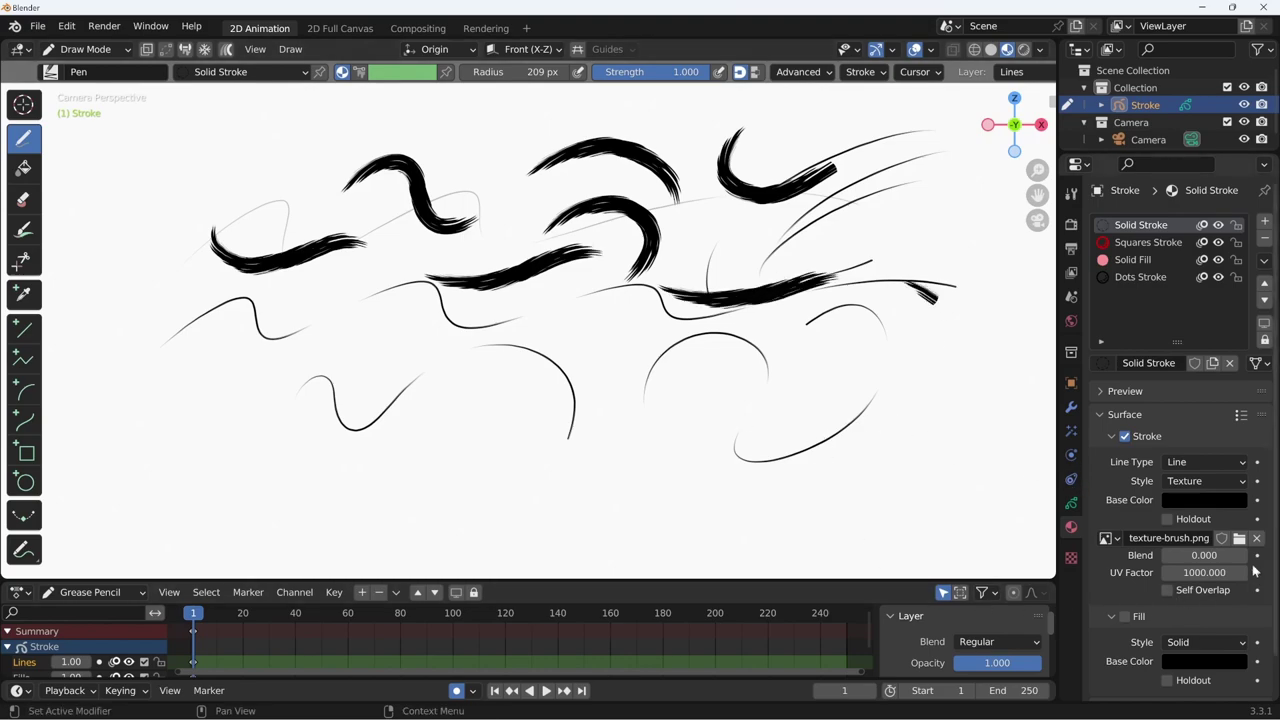
# - Set the brush texture UV Factor to 2000 and paint four test strokes at lower left
pyautogui.click(1204, 572)
pyautogui.write('2000')
pyautogui.press('Return')
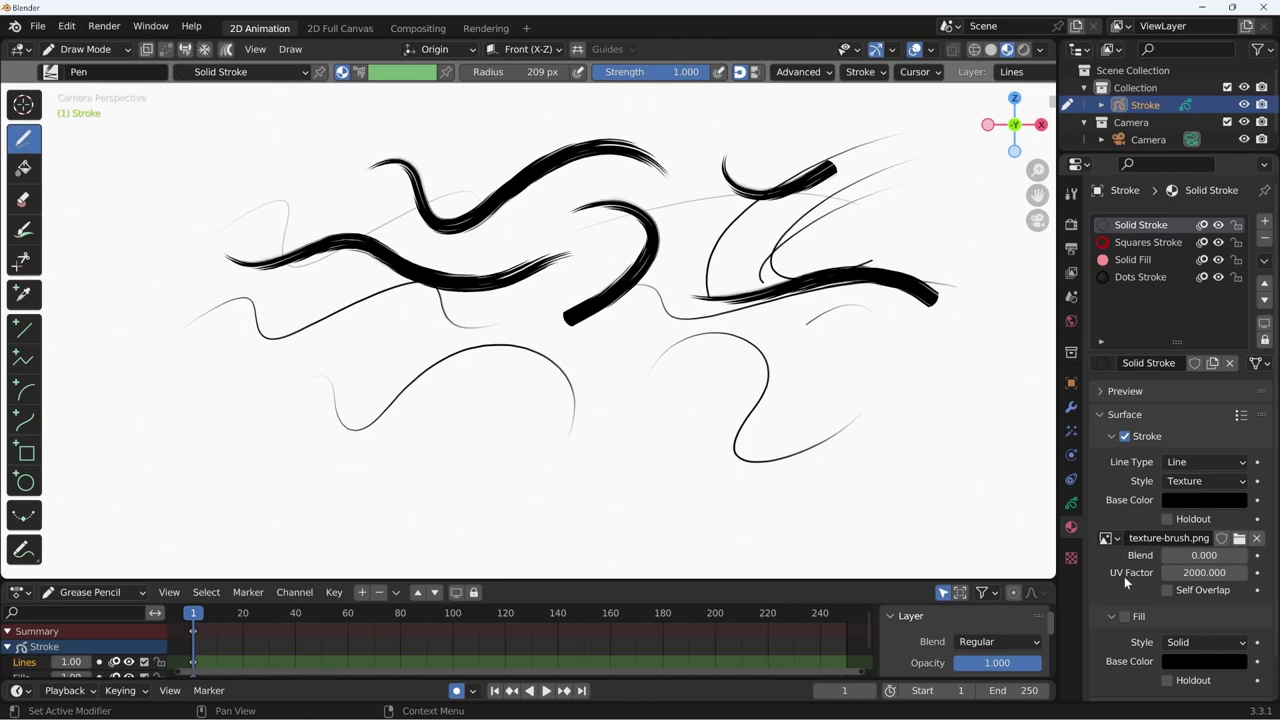
pyautogui.moveTo(146, 395)
pyautogui.mouseDown()
pyautogui.moveTo(220, 360)
pyautogui.moveTo(243, 372)
pyautogui.mouseUp()
pyautogui.moveTo(196, 410); pyautogui.dragTo(258, 502)
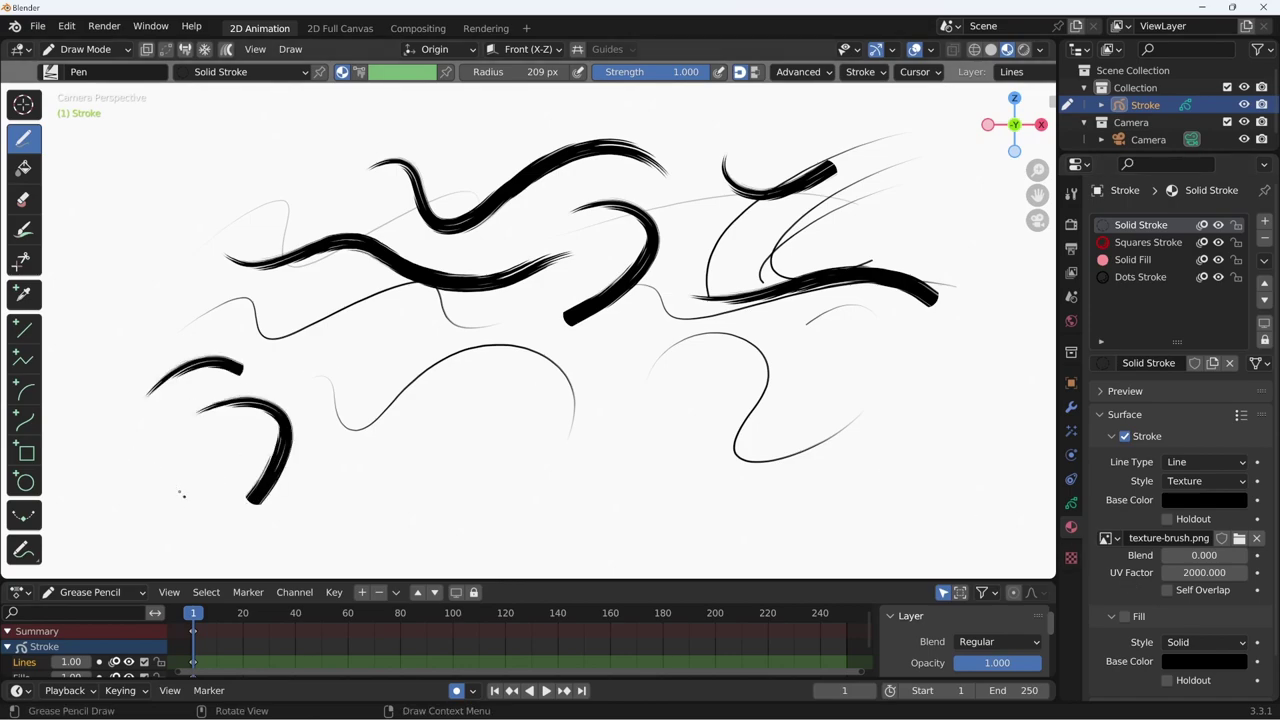
pyautogui.moveTo(178, 498); pyautogui.dragTo(227, 424)
pyautogui.moveTo(303, 445); pyautogui.dragTo(400, 450)
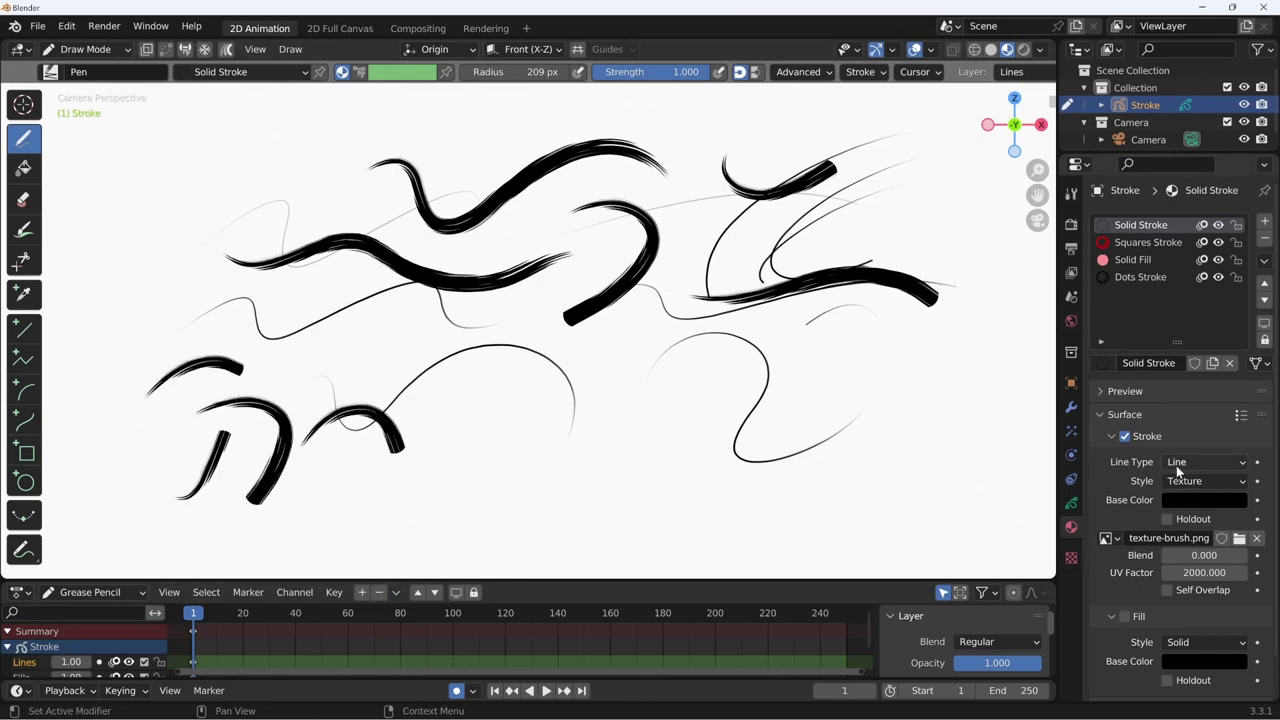
# - Try UV Factor 5000, then settle on UV Factor 1000 with Blend 0
pyautogui.moveTo(1208, 572); pyautogui.dragTo(1200, 572)
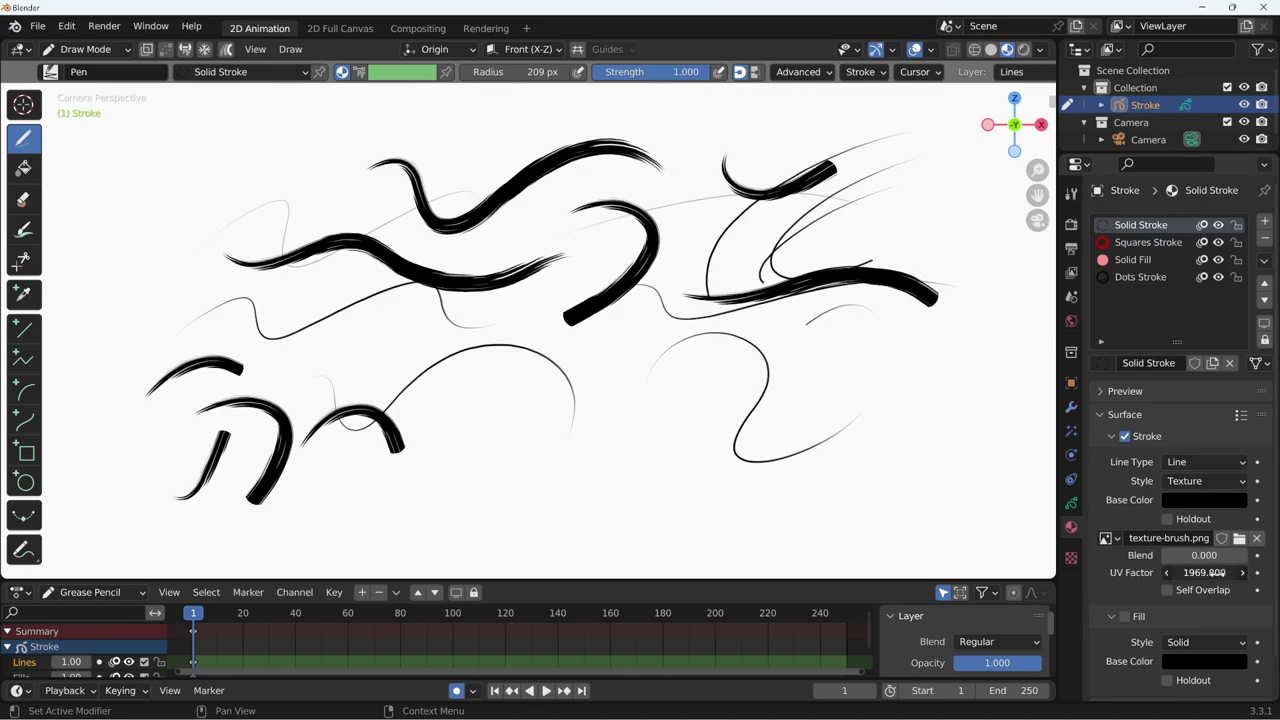
pyautogui.click(1204, 572)
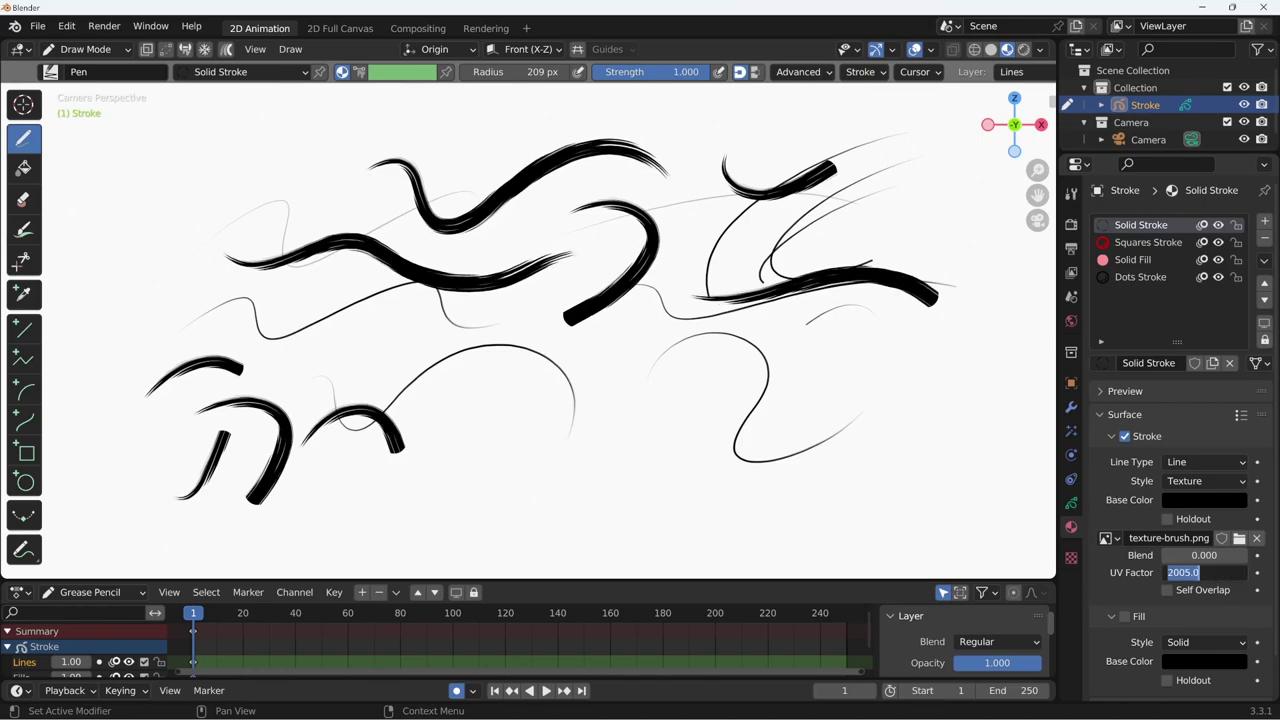
pyautogui.write('5000')
pyautogui.press('Return')
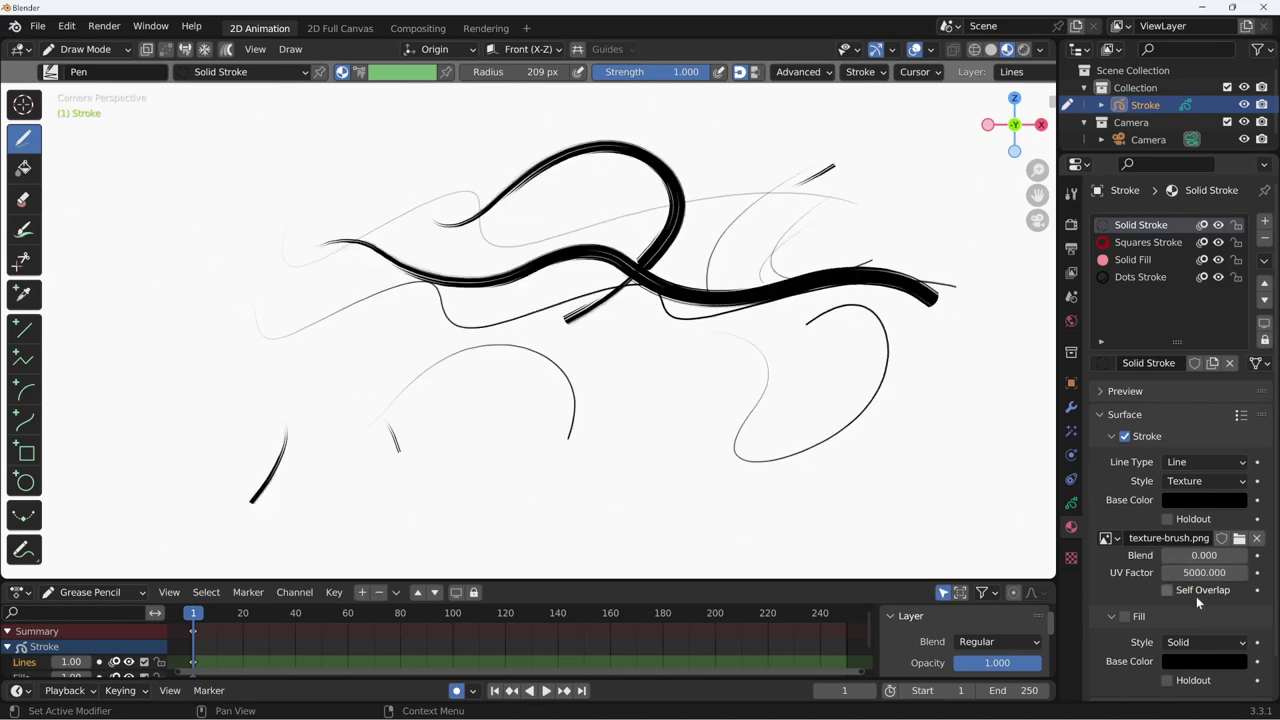
pyautogui.click(1200, 572)
pyautogui.write('10000')
pyautogui.press('BackSpace')
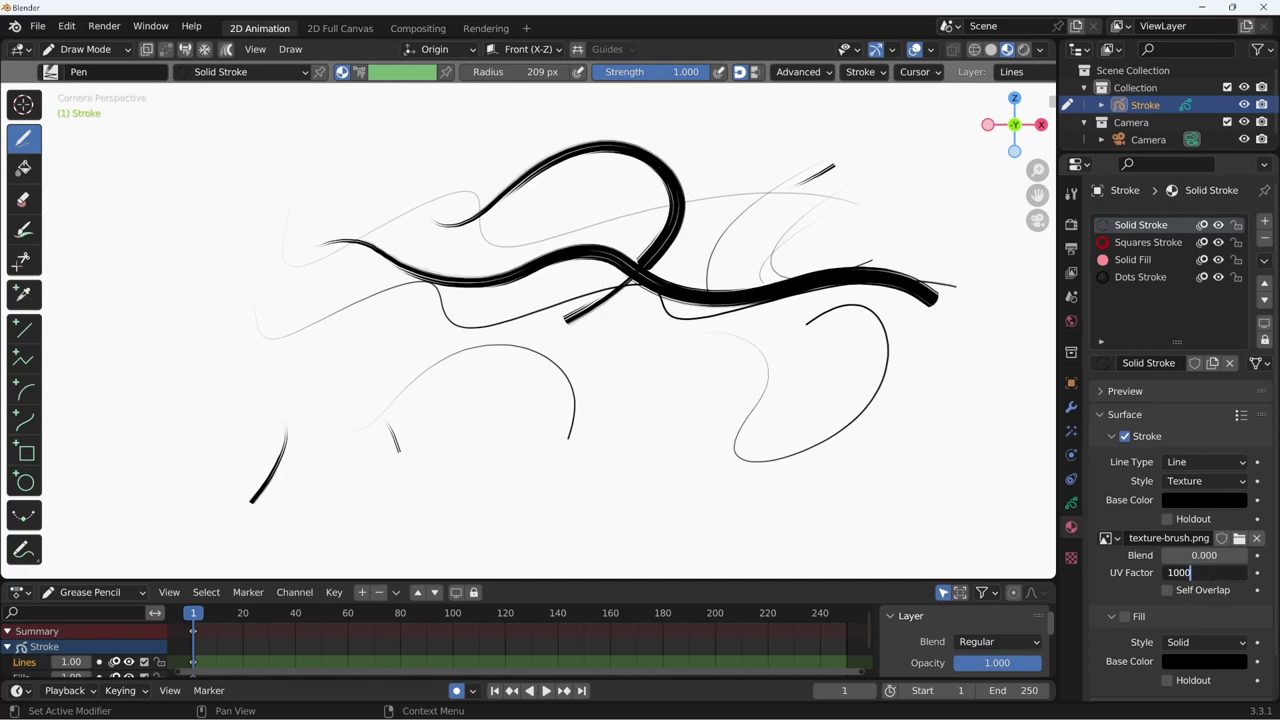
pyautogui.press('Return')
pyautogui.click(1204, 555)
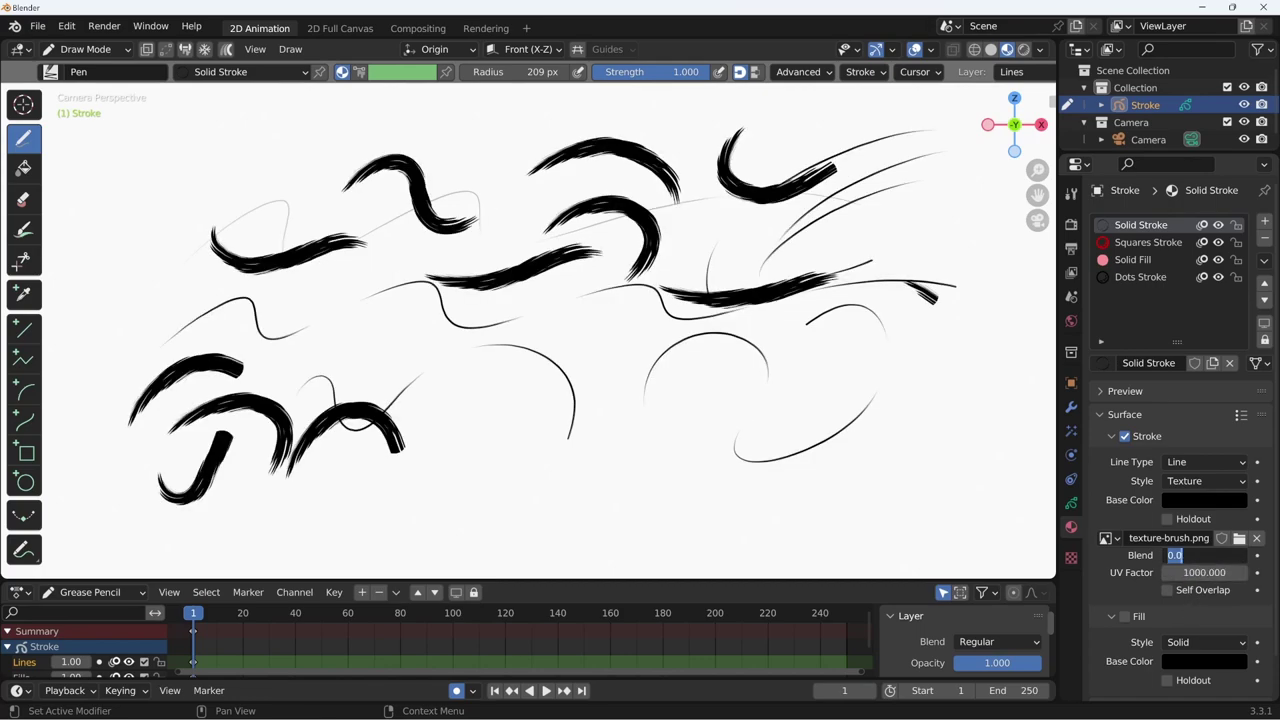
pyautogui.write('0')
pyautogui.press('Return')
# - Make the stroke base colour blue and set Blend to 1
pyautogui.click(1205, 499)
pyautogui.moveTo(1234, 365)
pyautogui.mouseDown()
pyautogui.moveTo(1235, 282)
pyautogui.moveTo(1160, 297)
pyautogui.mouseUp()
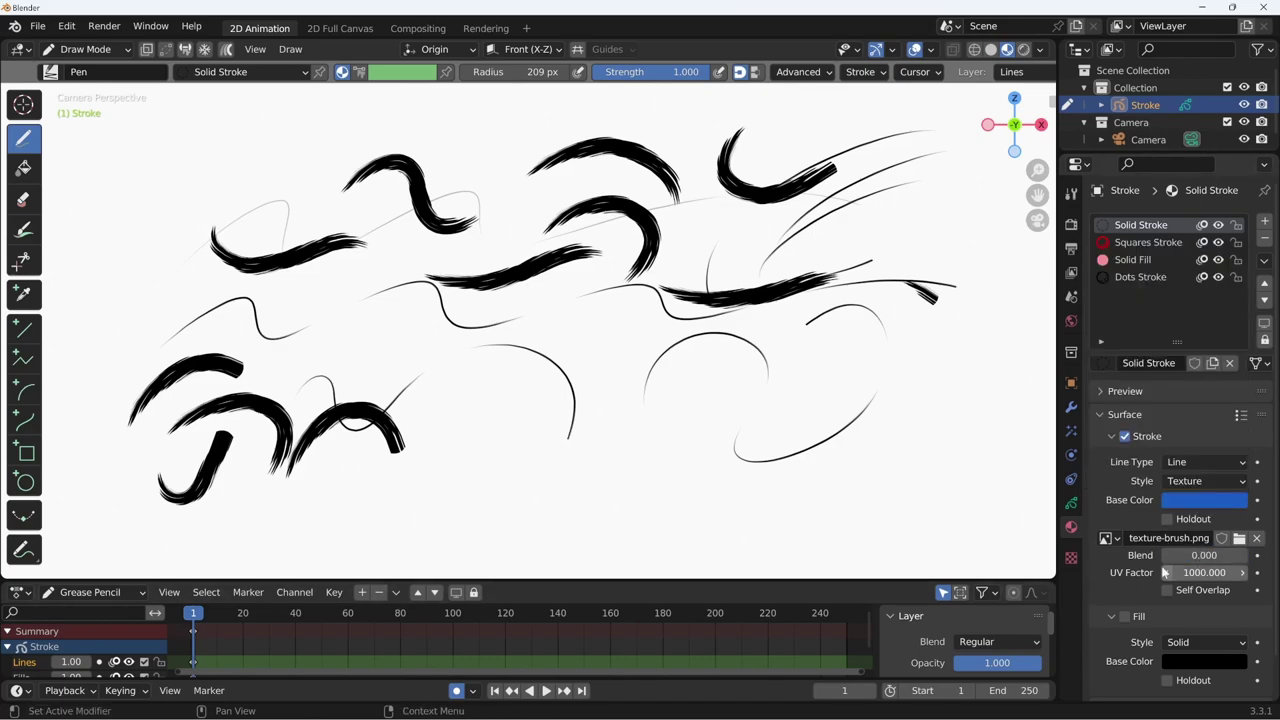
pyautogui.click(1204, 555)
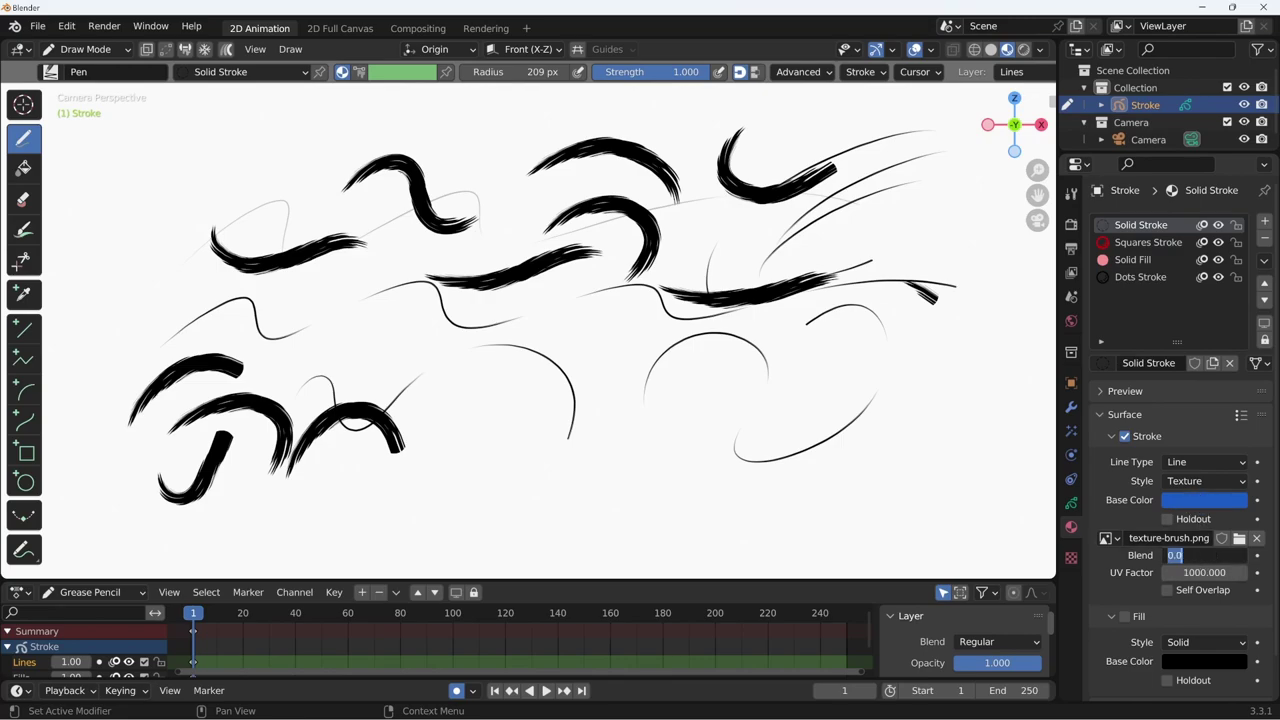
pyautogui.write('1')
pyautogui.press('Return')
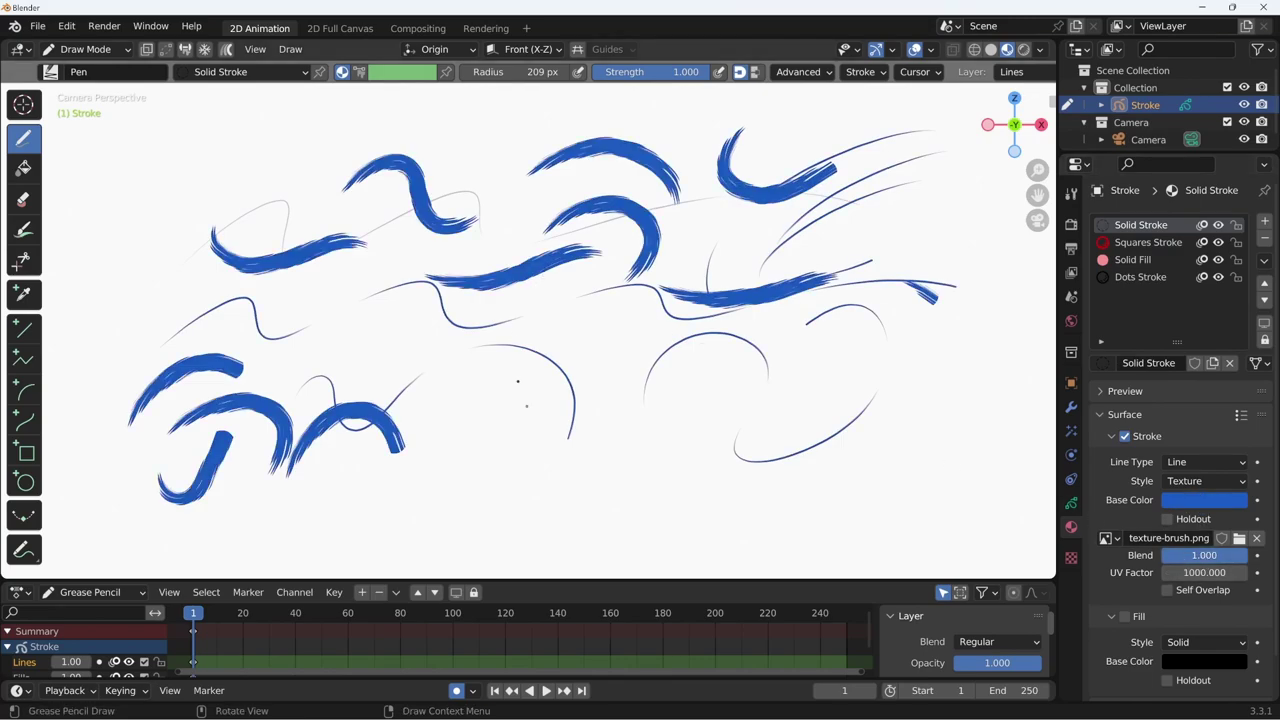
# - Draw five blue textured strokes, including an S-curve, on the canvas's right side
pyautogui.moveTo(998, 296)
pyautogui.mouseDown()
pyautogui.moveTo(960, 360)
pyautogui.moveTo(988, 406)
pyautogui.mouseUp()
pyautogui.moveTo(898, 478); pyautogui.dragTo(996, 456)
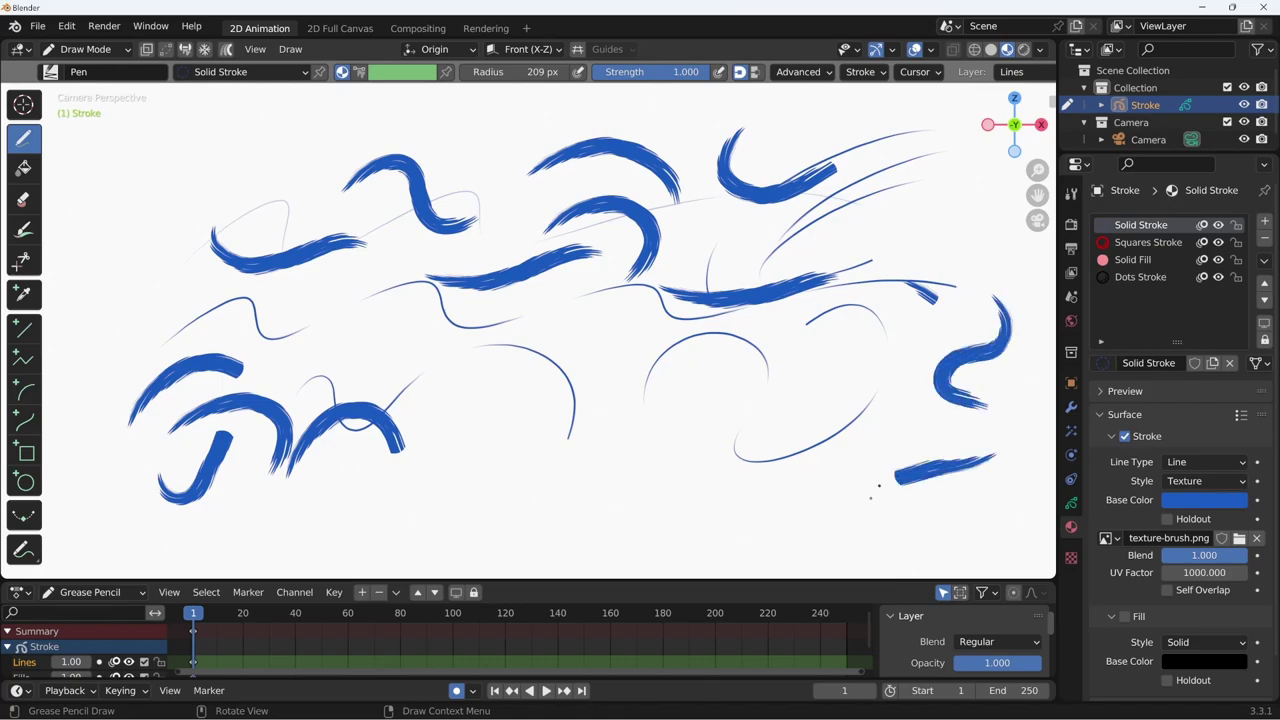
pyautogui.moveTo(986, 502); pyautogui.dragTo(881, 519)
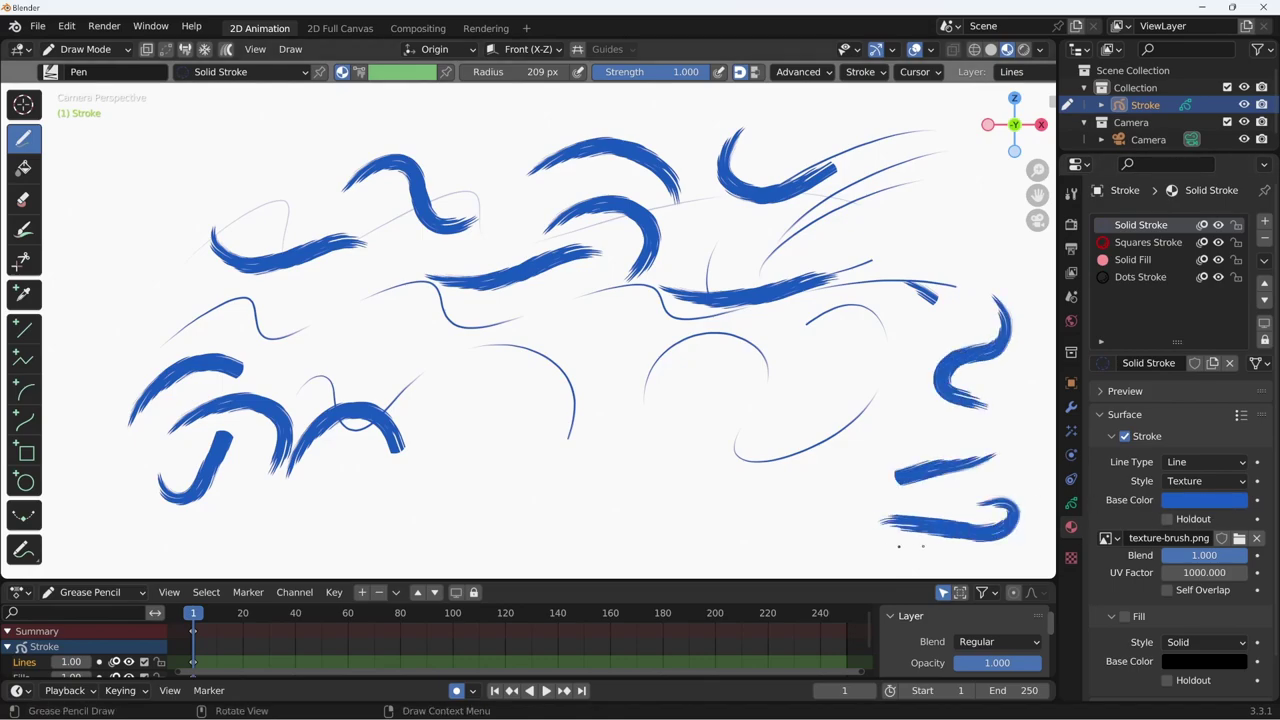
pyautogui.moveTo(762, 462); pyautogui.dragTo(912, 438)
pyautogui.moveTo(788, 495); pyautogui.dragTo(948, 460)
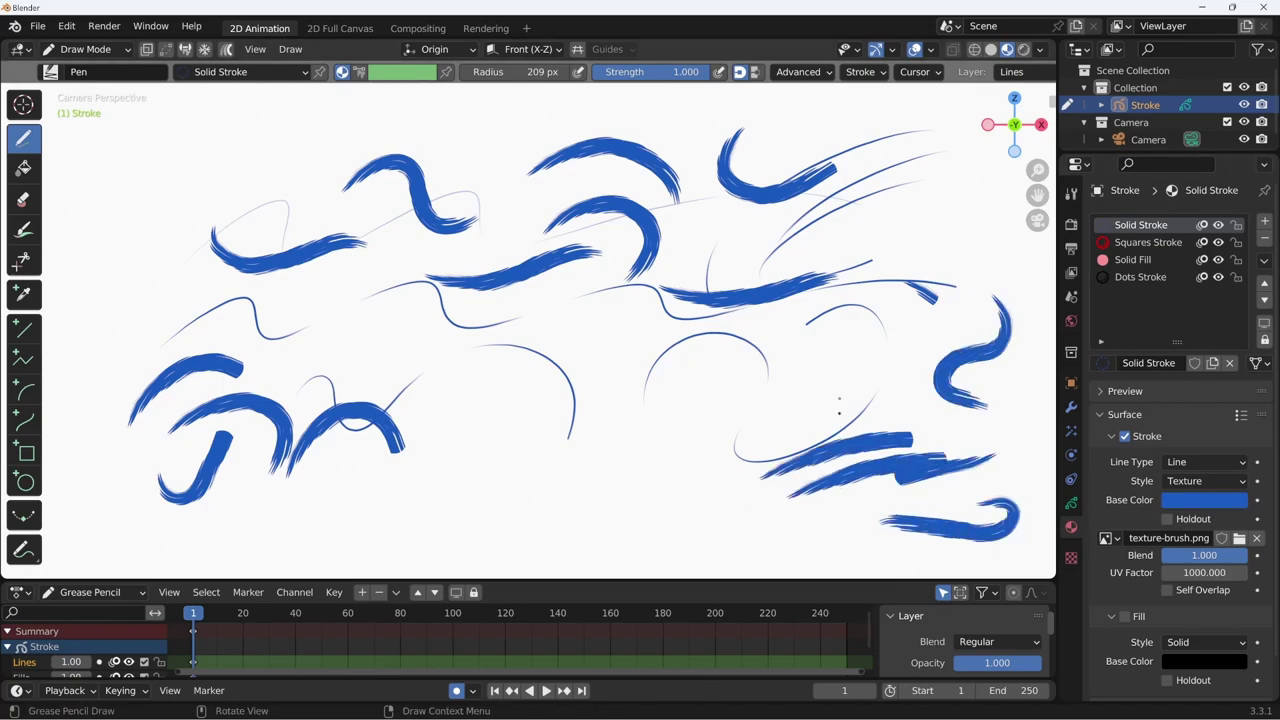
# - Shrink the brush radius to 109 px and add faint hatching strokes at the top right
pyautogui.press('f')
pyautogui.click(810, 380)
pyautogui.moveTo(734, 150); pyautogui.dragTo(976, 163)
pyautogui.moveTo(790, 242)
pyautogui.mouseDown()
pyautogui.moveTo(960, 212)
pyautogui.moveTo(812, 236)
pyautogui.moveTo(986, 240)
pyautogui.moveTo(1004, 256)
pyautogui.mouseUp()
pyautogui.moveTo(904, 252); pyautogui.dragTo(1020, 286)
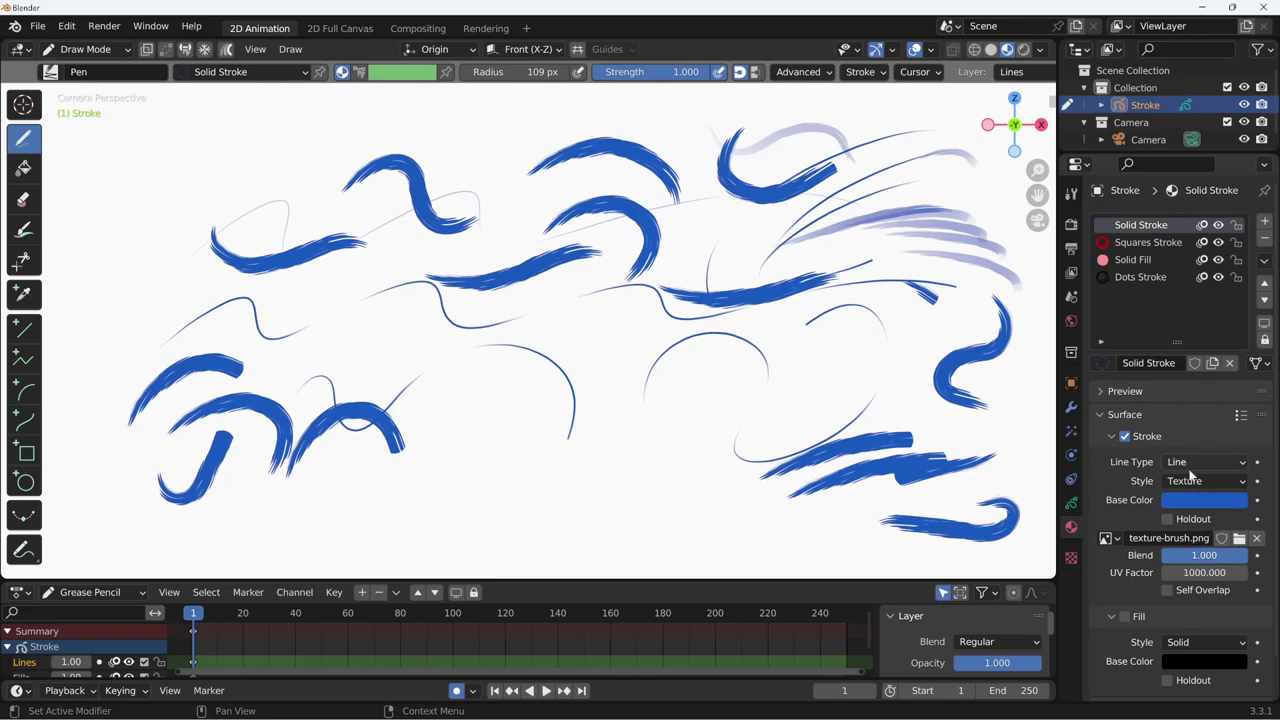
# - Box-select and delete every stroke, then switch the material's line type to Dots
pyautogui.press('b')
pyautogui.moveTo(102, 100); pyautogui.dragTo(1040, 568)
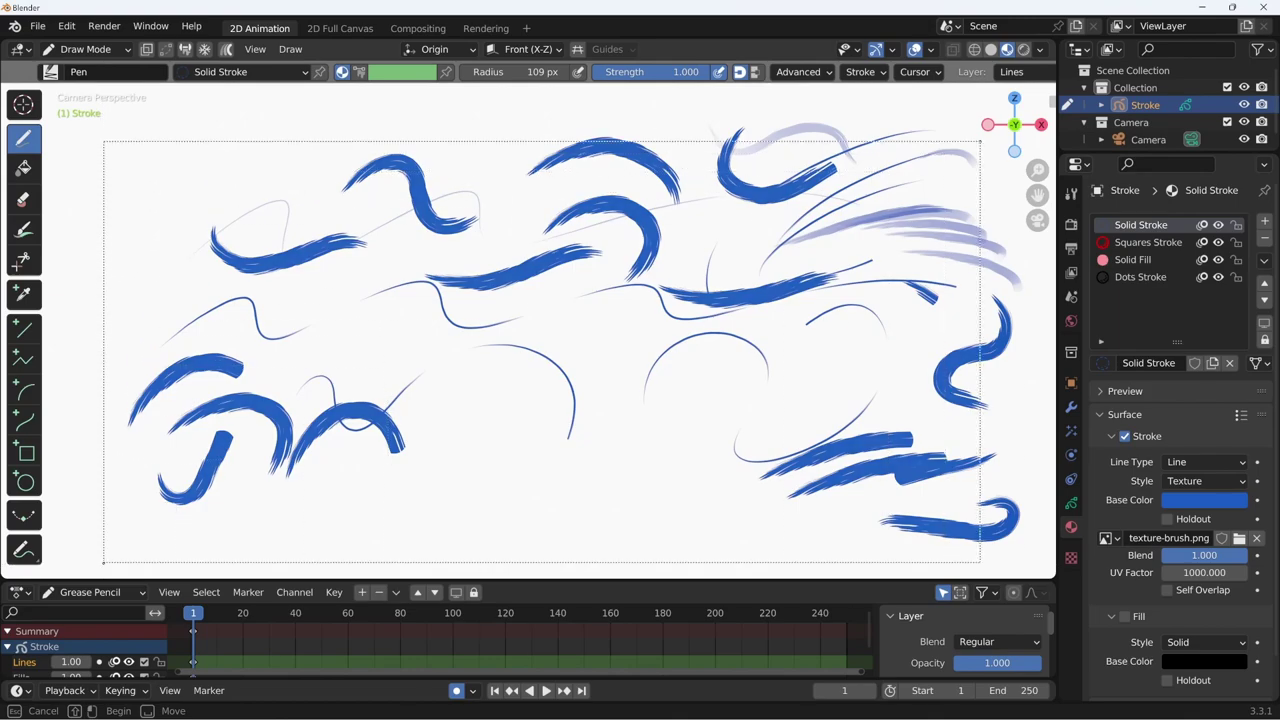
pyautogui.click(1200, 461)
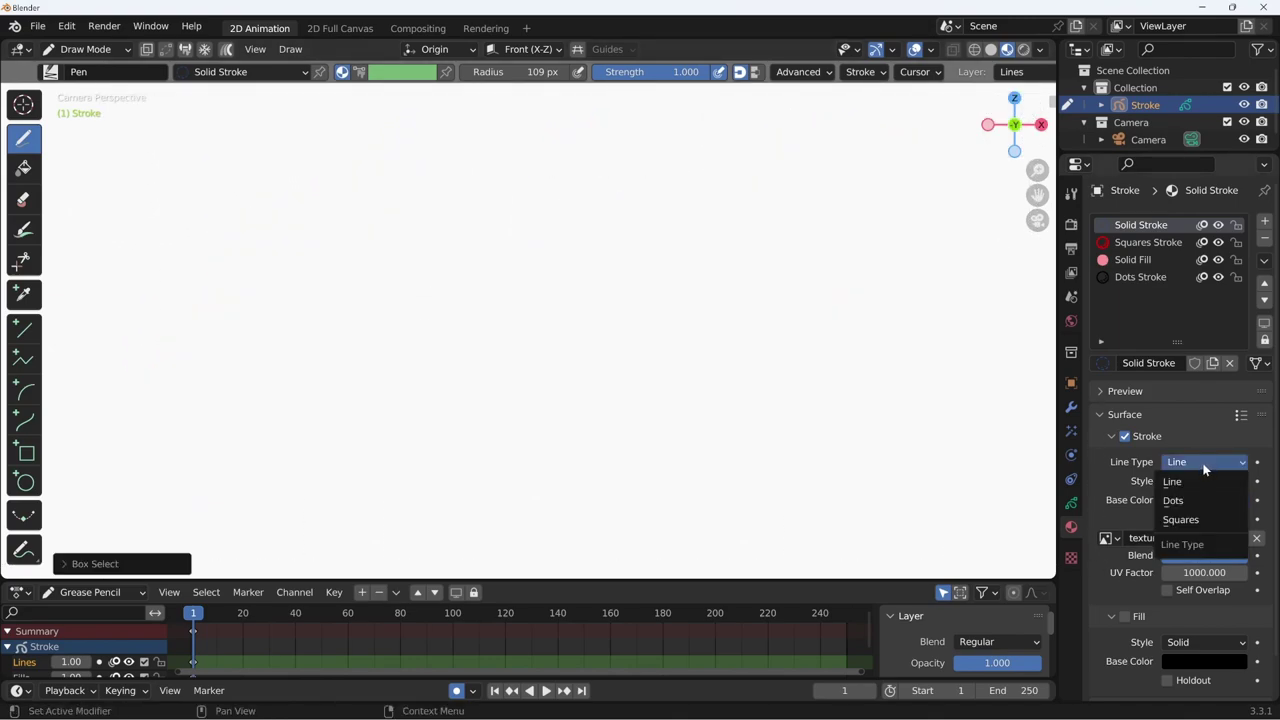
pyautogui.click(1187, 500)
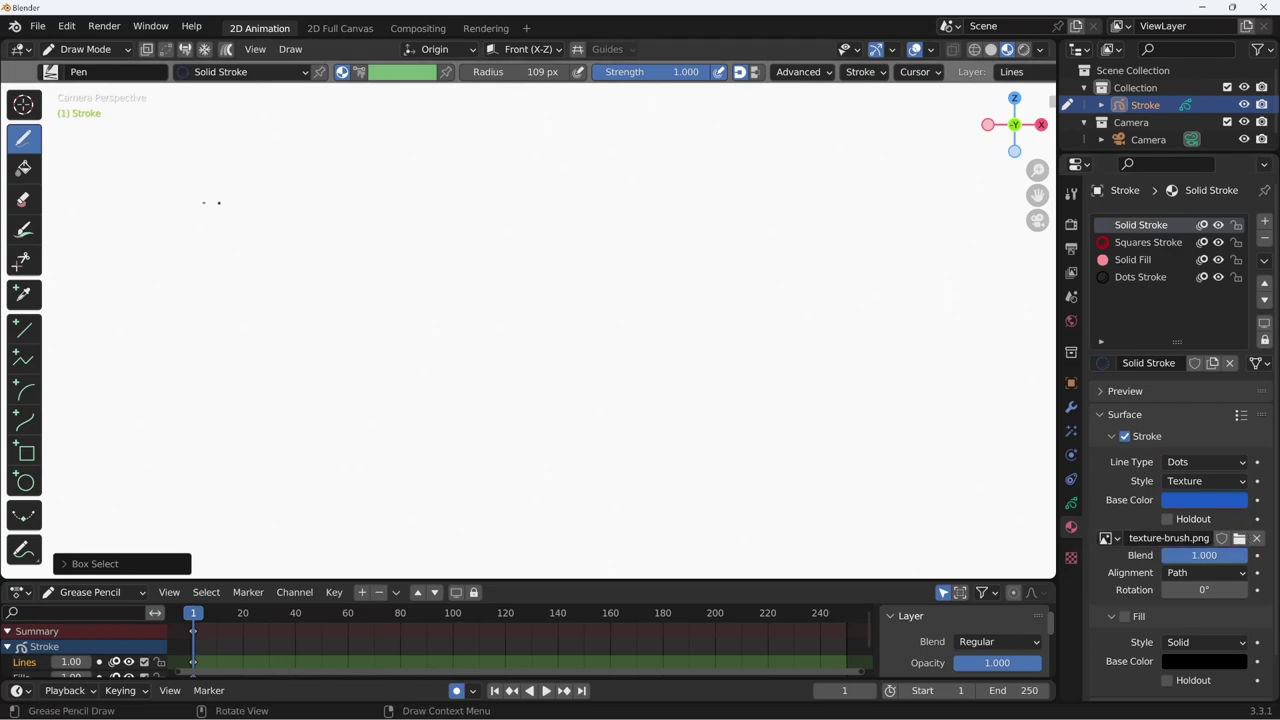
# - Draw two dotted strokes across the top, test Blend, and rotate the texture to 90°
pyautogui.moveTo(148, 218); pyautogui.dragTo(903, 193)
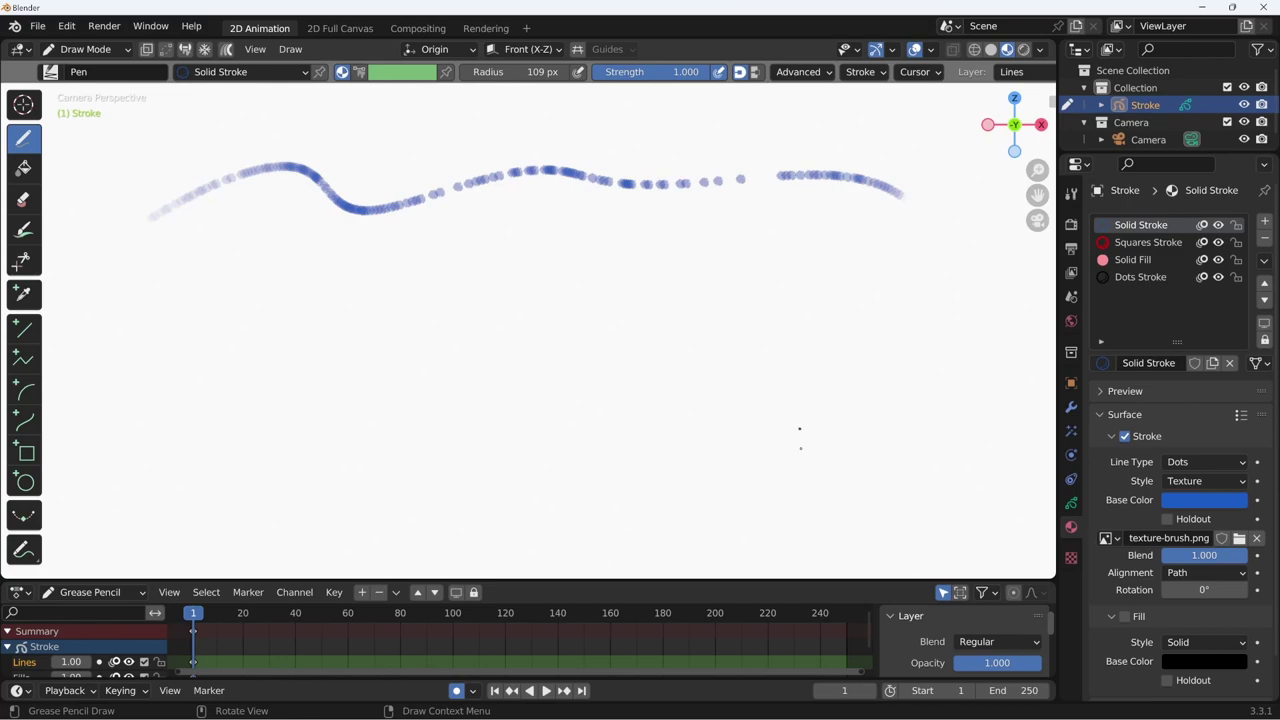
pyautogui.moveTo(1228, 561); pyautogui.dragTo(1232, 562)
pyautogui.moveTo(147, 297); pyautogui.dragTo(925, 270)
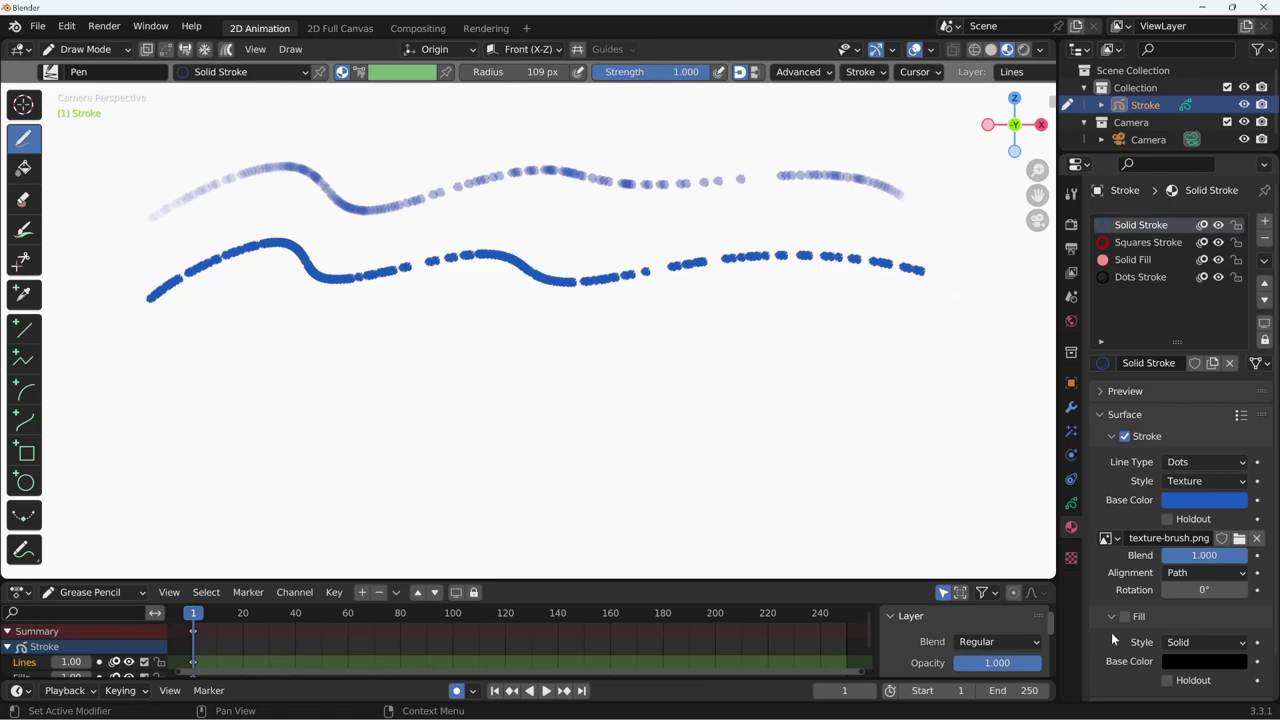
pyautogui.moveTo(1204, 590); pyautogui.dragTo(1213, 590)
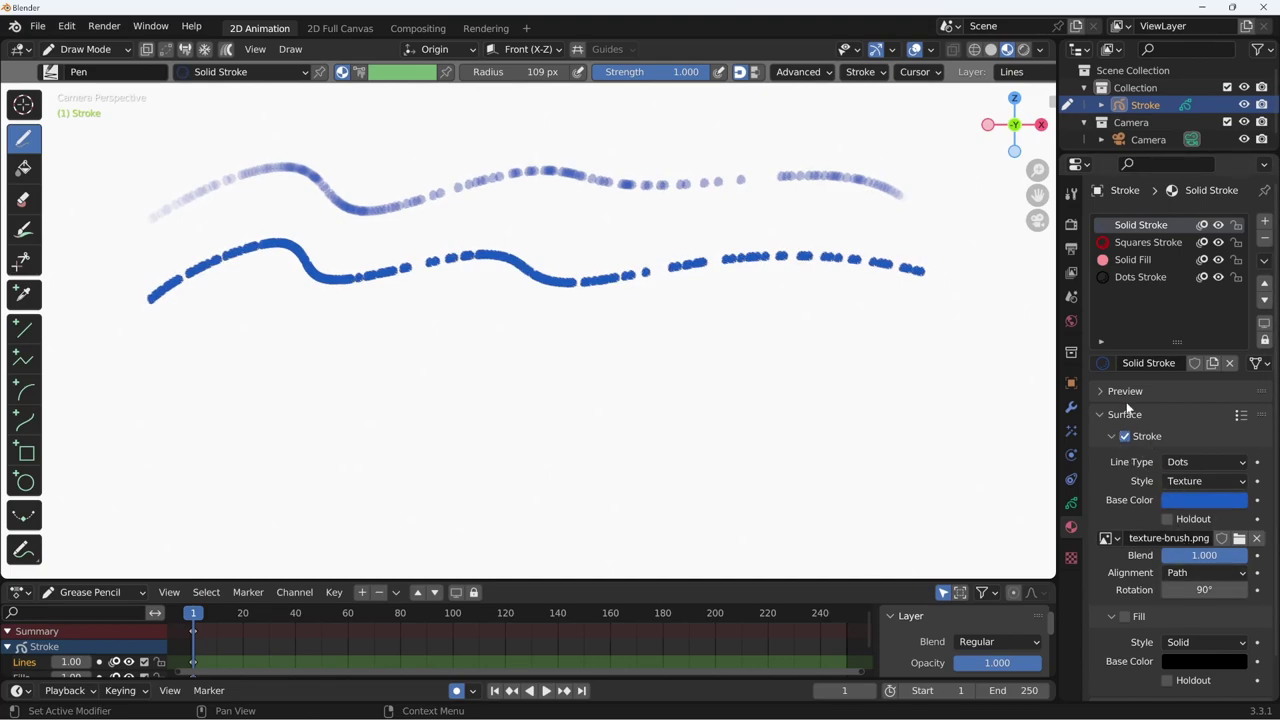
# - Show the Pen brush's tool settings with Brush Settings and its Stroke options expanded
pyautogui.click(1071, 193)
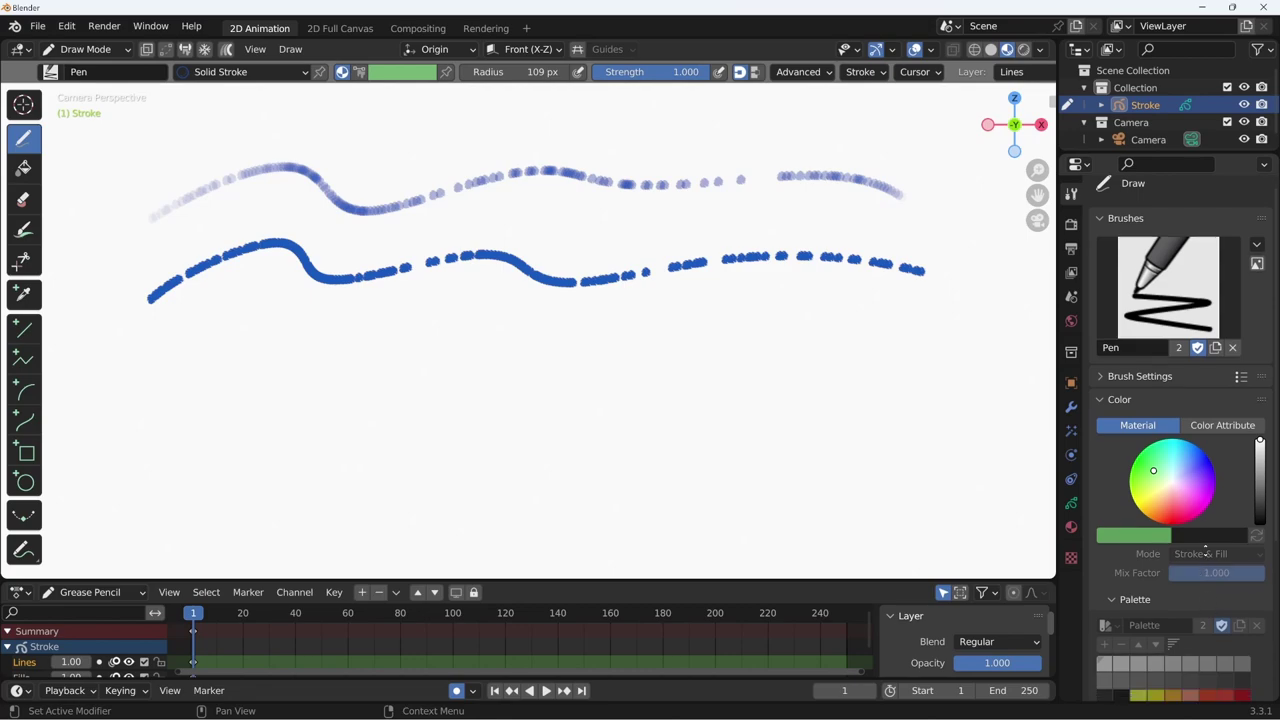
pyautogui.scroll(-5, 1180, 400)
pyautogui.scroll(5, 1180, 315)
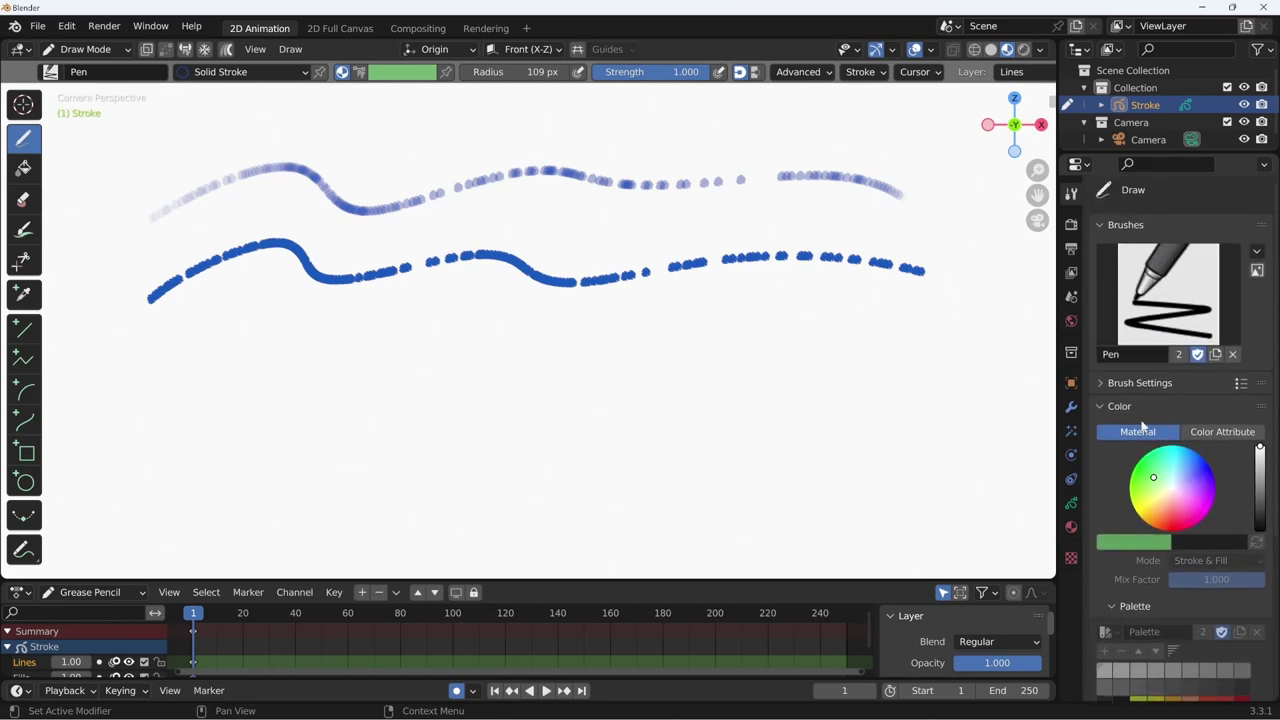
pyautogui.click(1140, 378)
pyautogui.click(1110, 521)
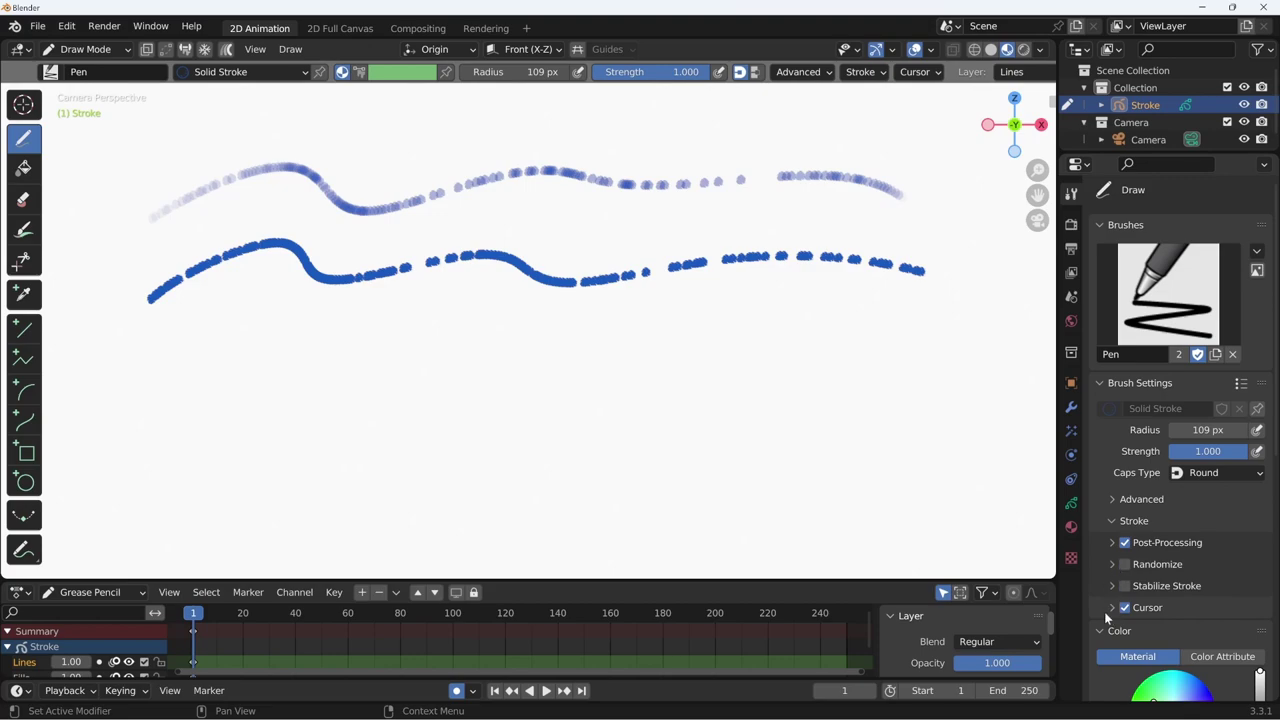
# - Enable brush Randomize and set its UV amount to 1
pyautogui.click(1110, 564)
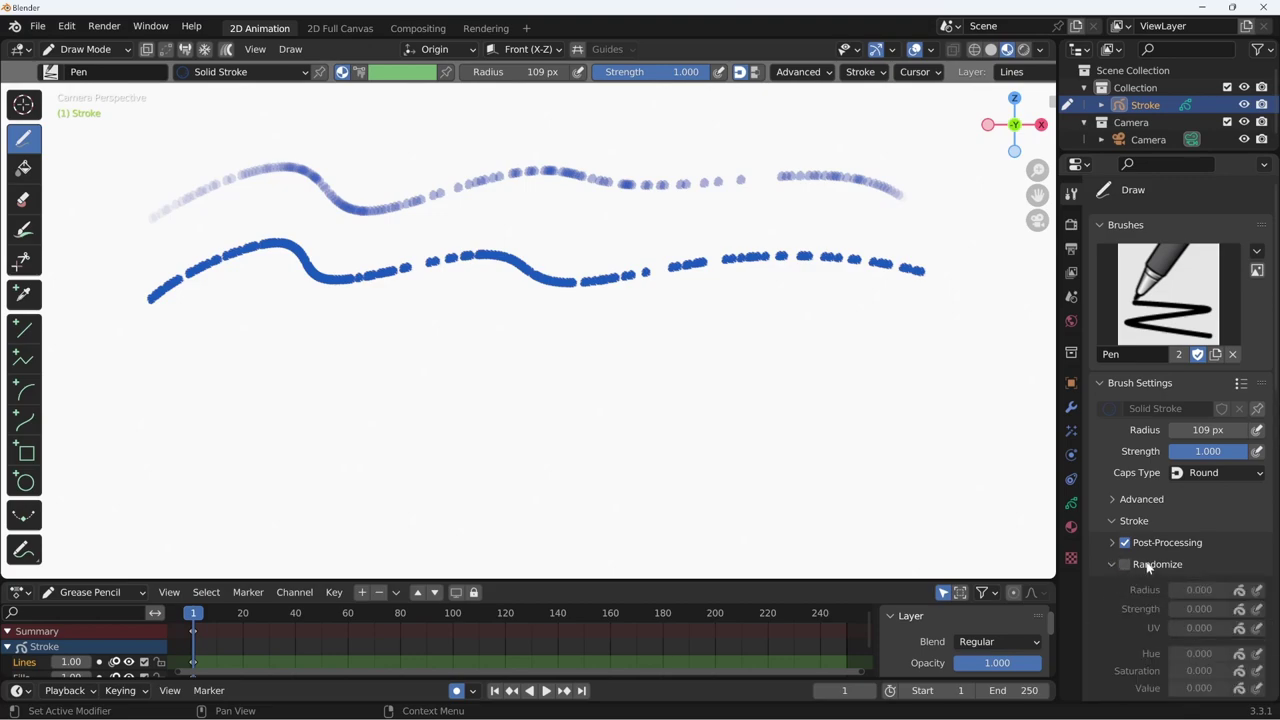
pyautogui.scroll(-4, 1140, 480)
pyautogui.click(1124, 404)
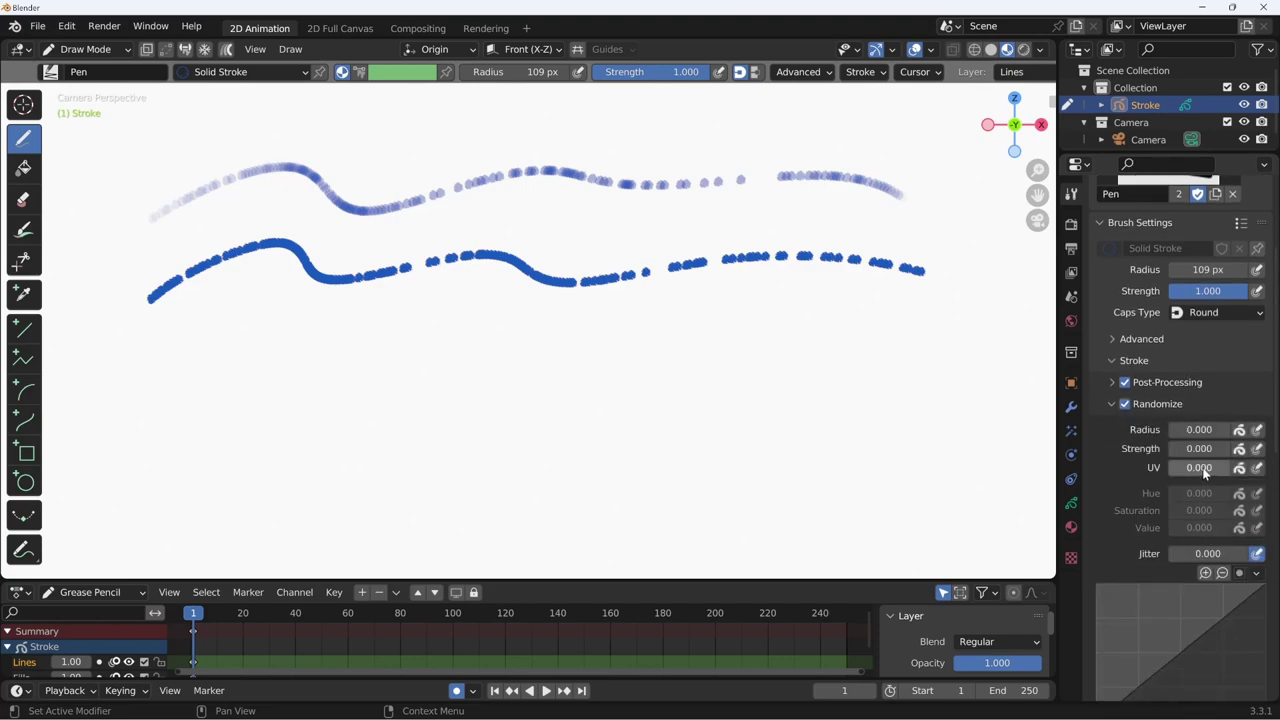
pyautogui.write('1')
pyautogui.press('Return')
# - Draw three randomized dotted strokes, including a loop at the lower right
pyautogui.moveTo(236, 344); pyautogui.dragTo(924, 325)
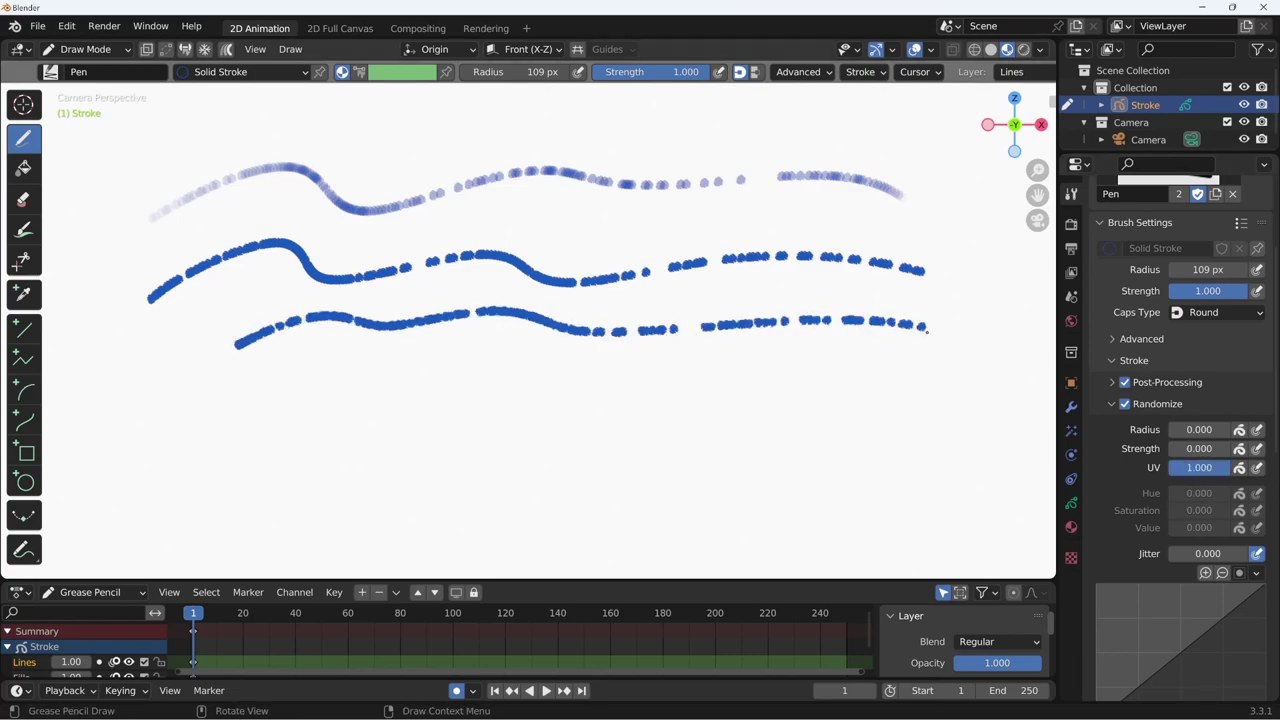
pyautogui.moveTo(597, 362); pyautogui.dragTo(951, 352)
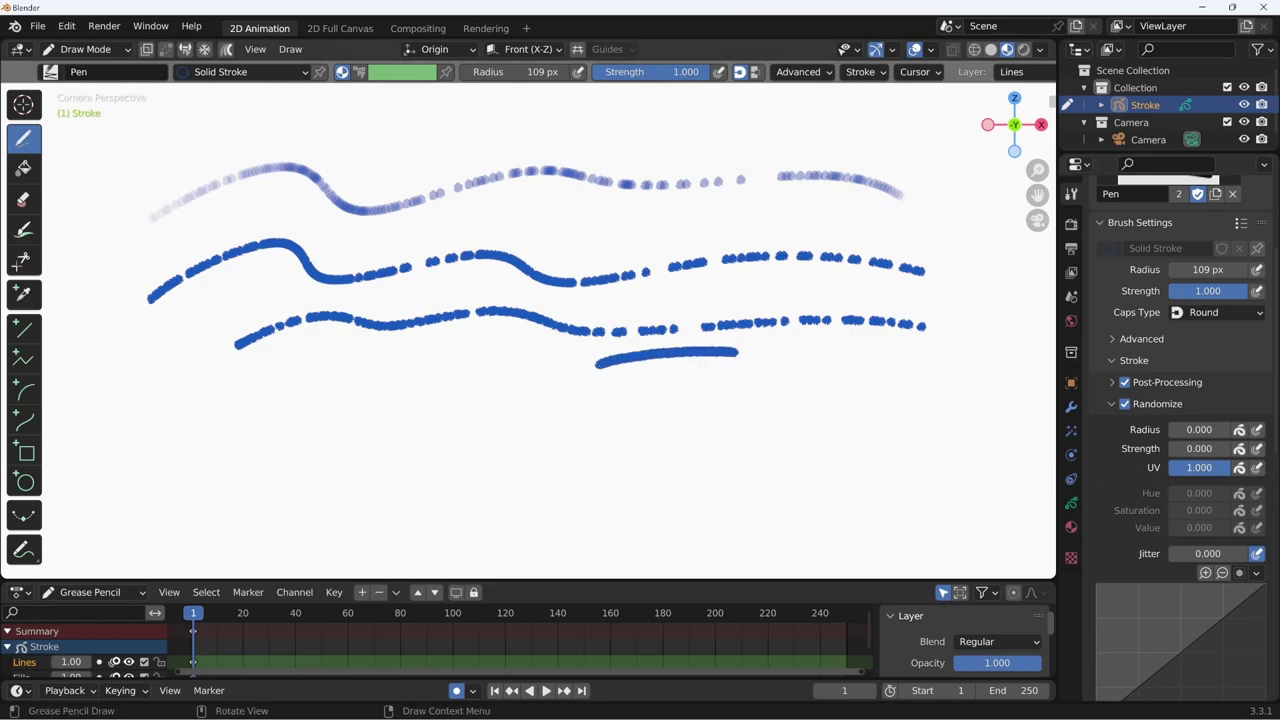
pyautogui.moveTo(850, 402); pyautogui.dragTo(963, 492)
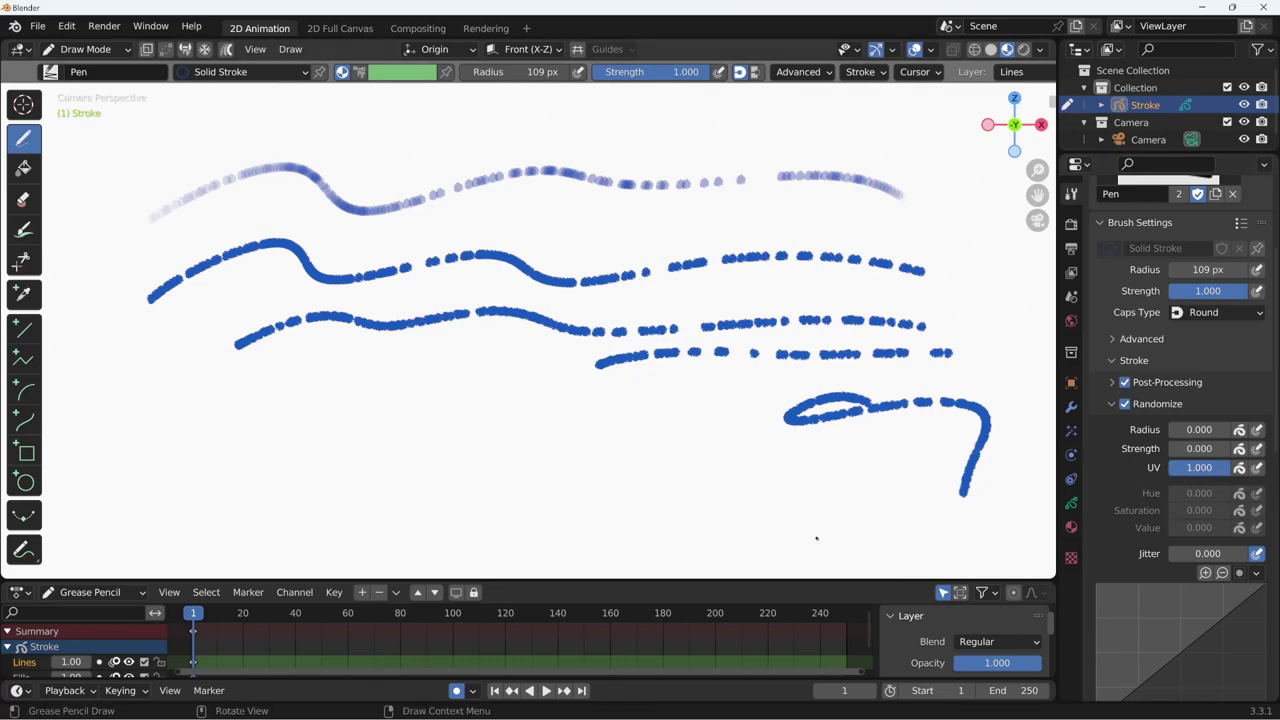
# - Expand the advanced brush settings and draw two dashed test strokes below the earlier ones
pyautogui.scroll(3, 1148, 455)
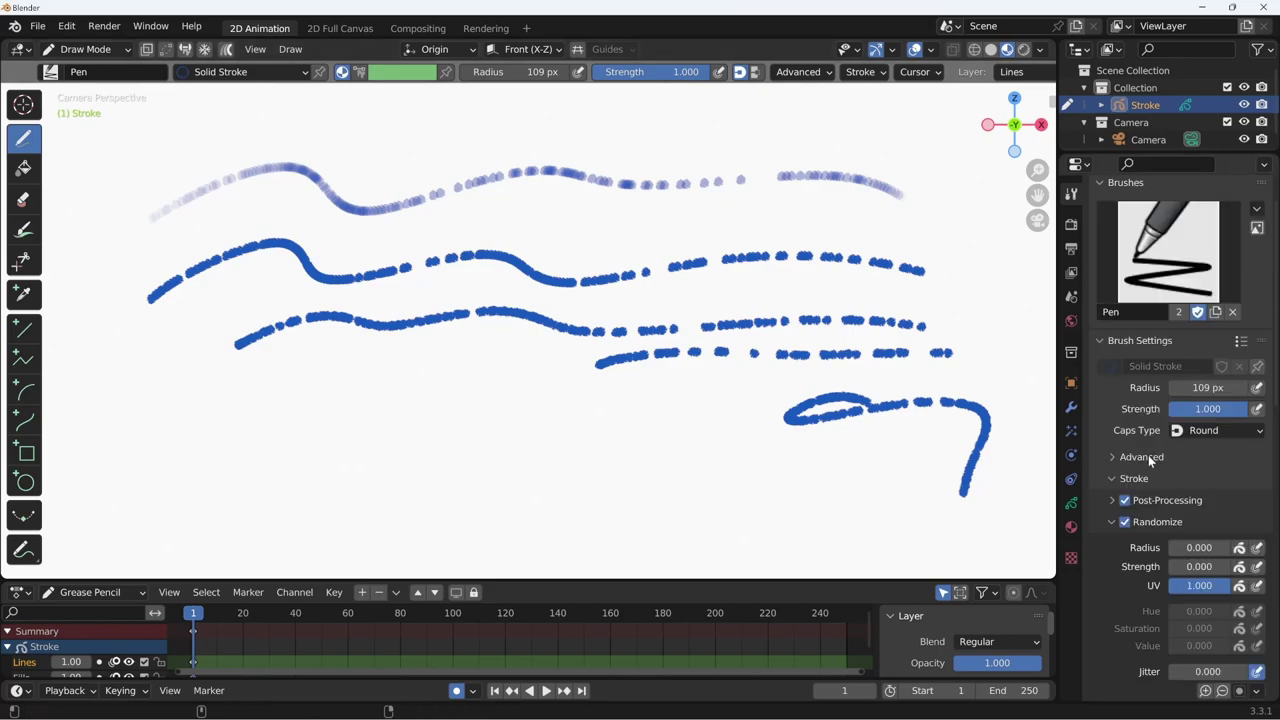
pyautogui.click(1147, 456)
pyautogui.scroll(-3, 1216, 583)
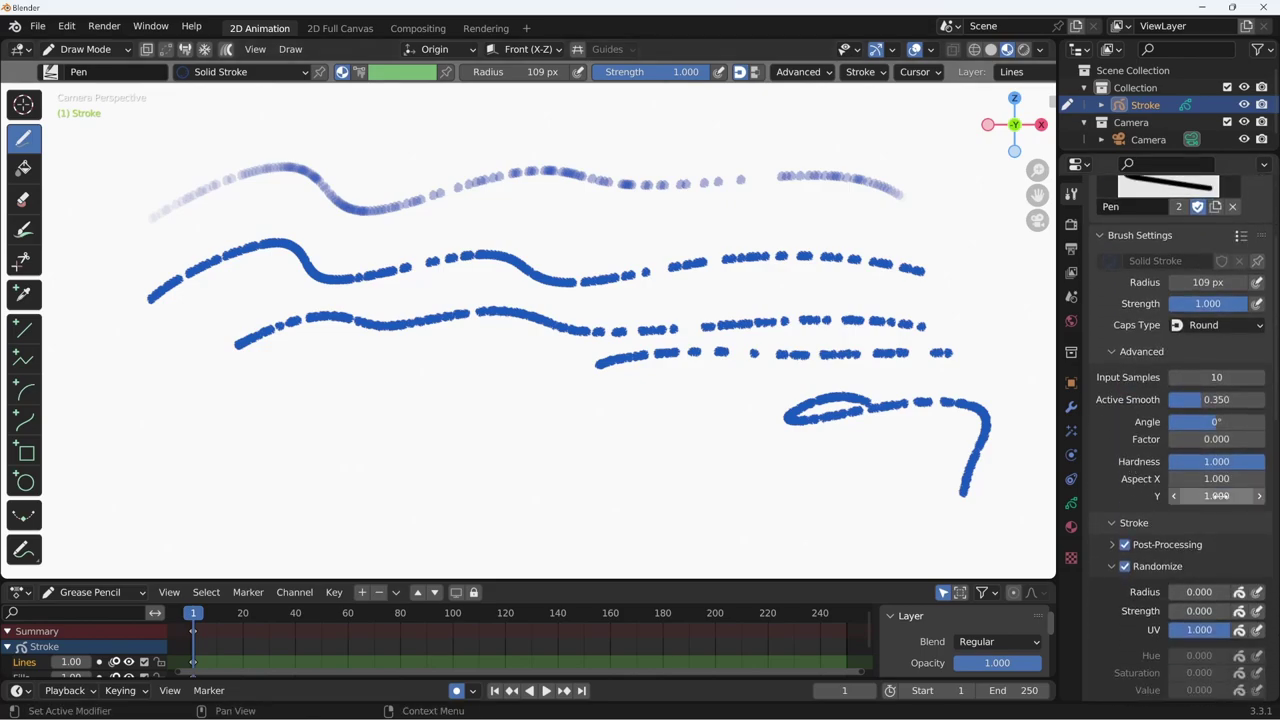
pyautogui.click(1220, 479)
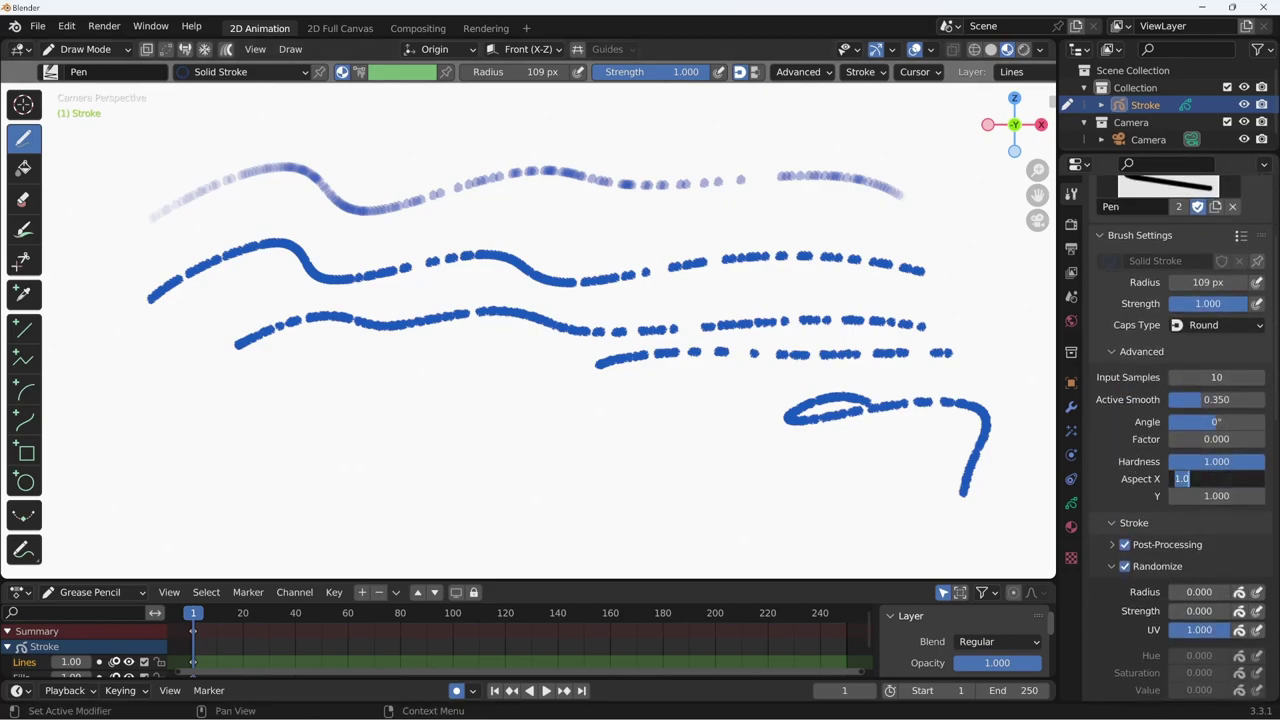
pyautogui.write('5')
pyautogui.press('Return')
pyautogui.moveTo(263, 421)
pyautogui.mouseDown()
pyautogui.moveTo(368, 383)
pyautogui.moveTo(532, 393)
pyautogui.mouseUp()
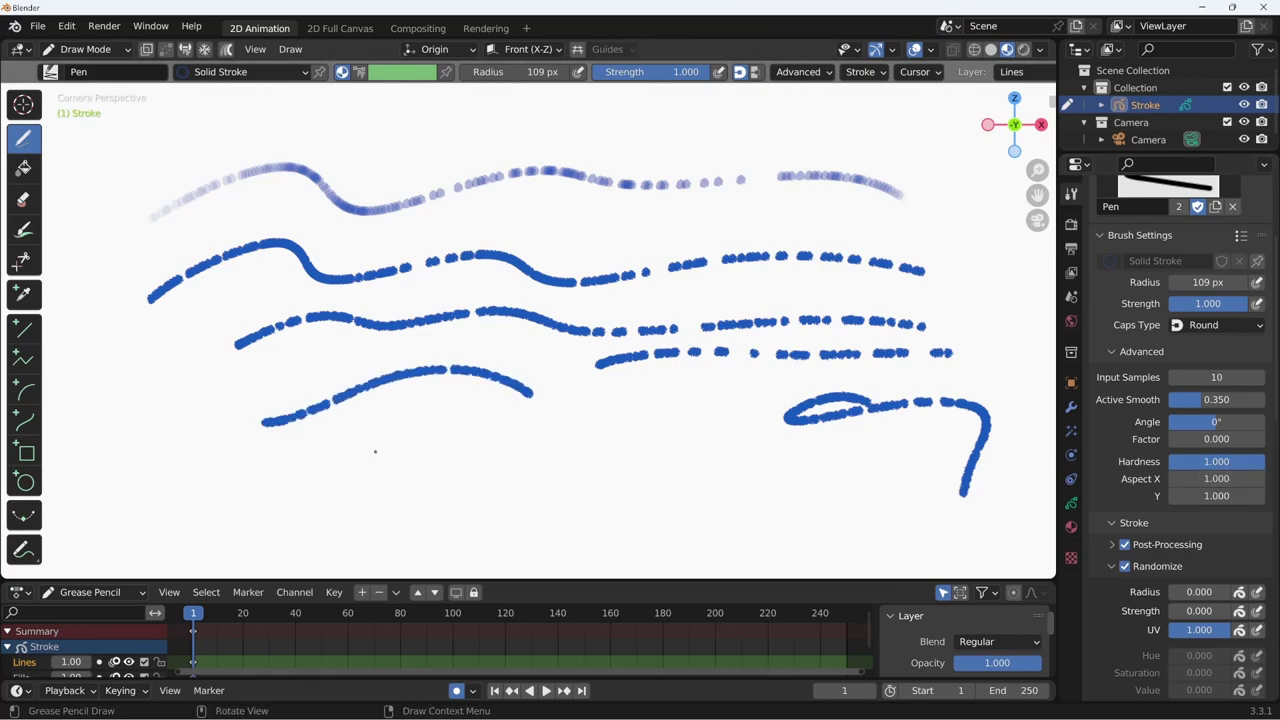
pyautogui.moveTo(342, 438); pyautogui.dragTo(646, 404)
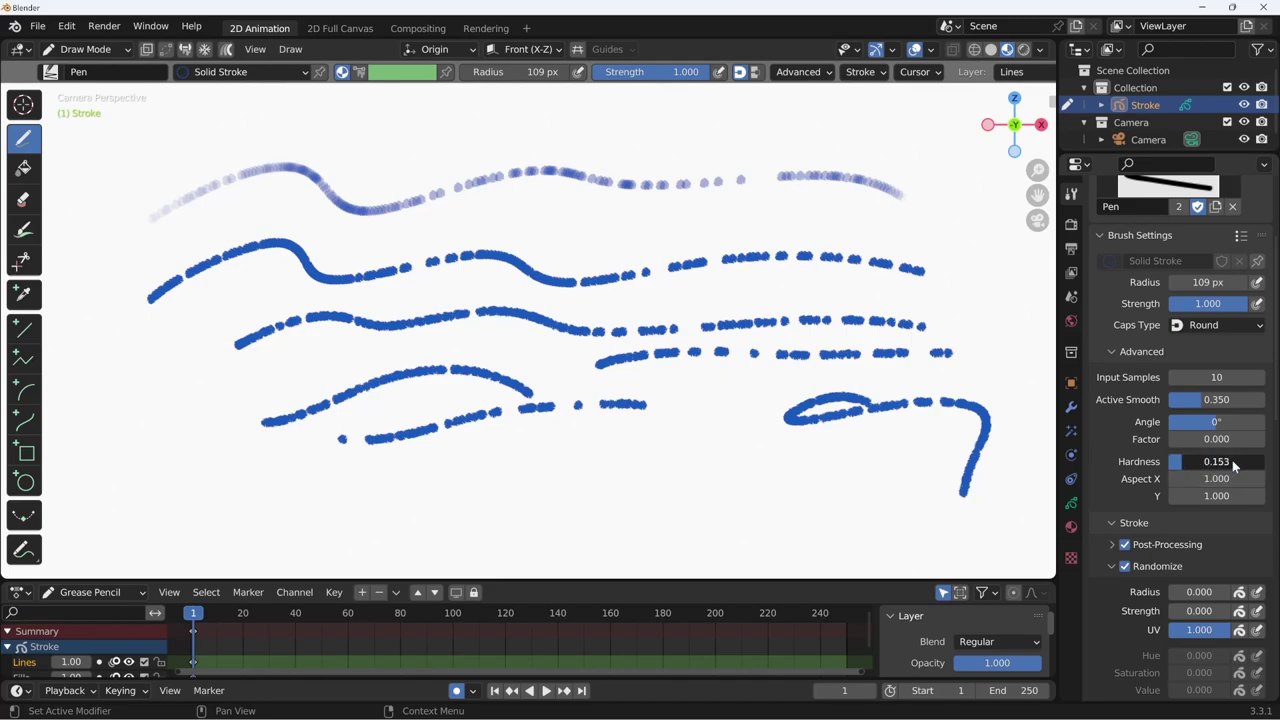
# - Set Aspect X to 0.12 and draw four thin flattened strokes near the bottom
pyautogui.click(1197, 479)
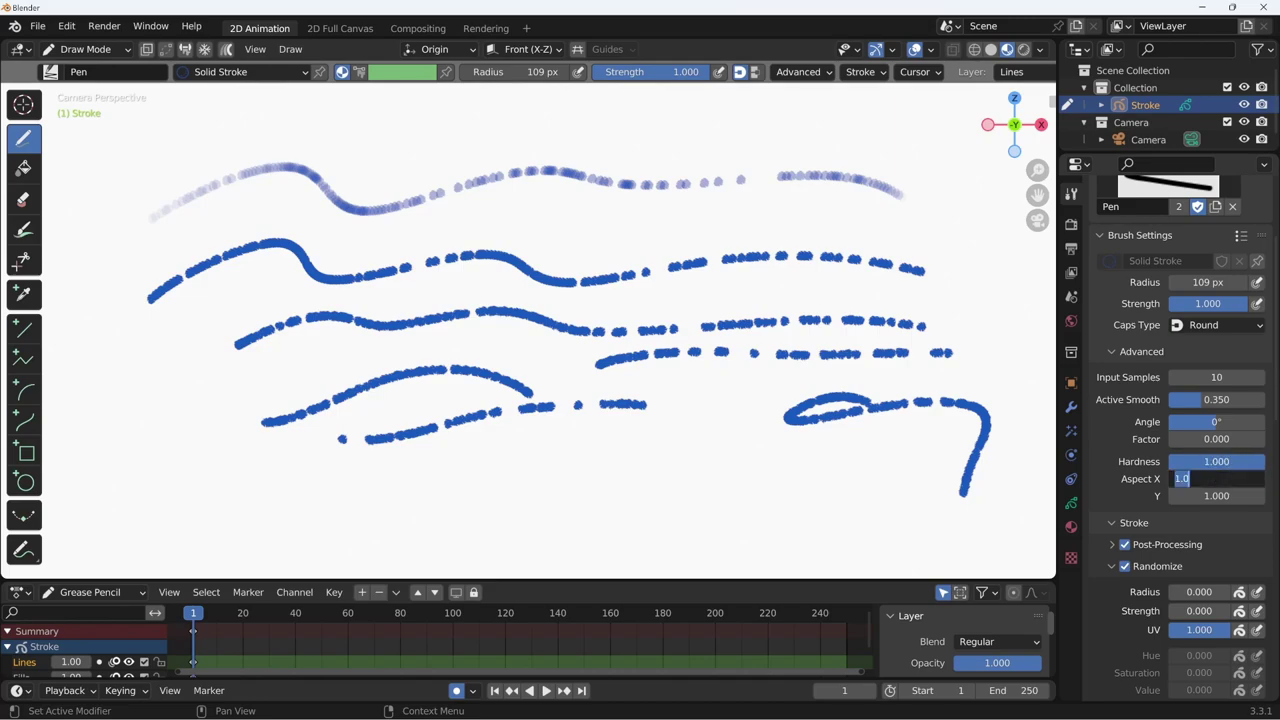
pyautogui.write('0.12')
pyautogui.press('Return')
pyautogui.moveTo(500, 478); pyautogui.dragTo(775, 450)
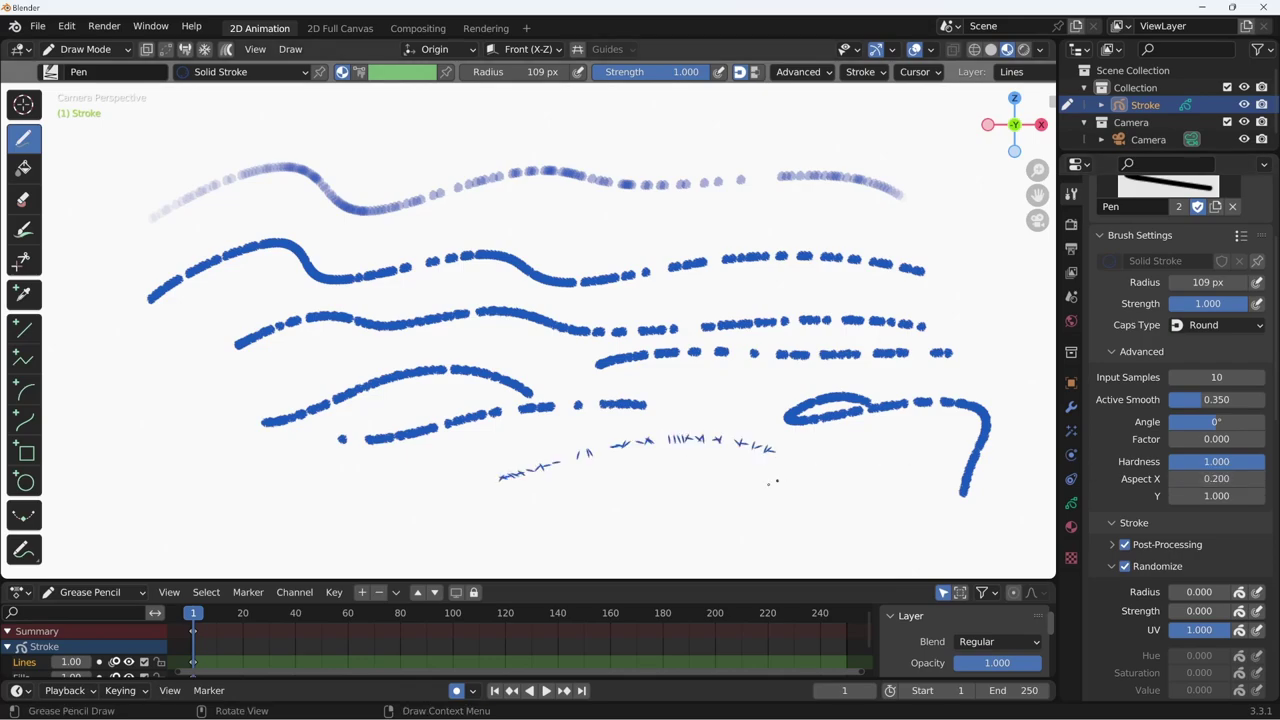
pyautogui.moveTo(566, 493); pyautogui.dragTo(717, 465)
pyautogui.moveTo(643, 503); pyautogui.dragTo(836, 460)
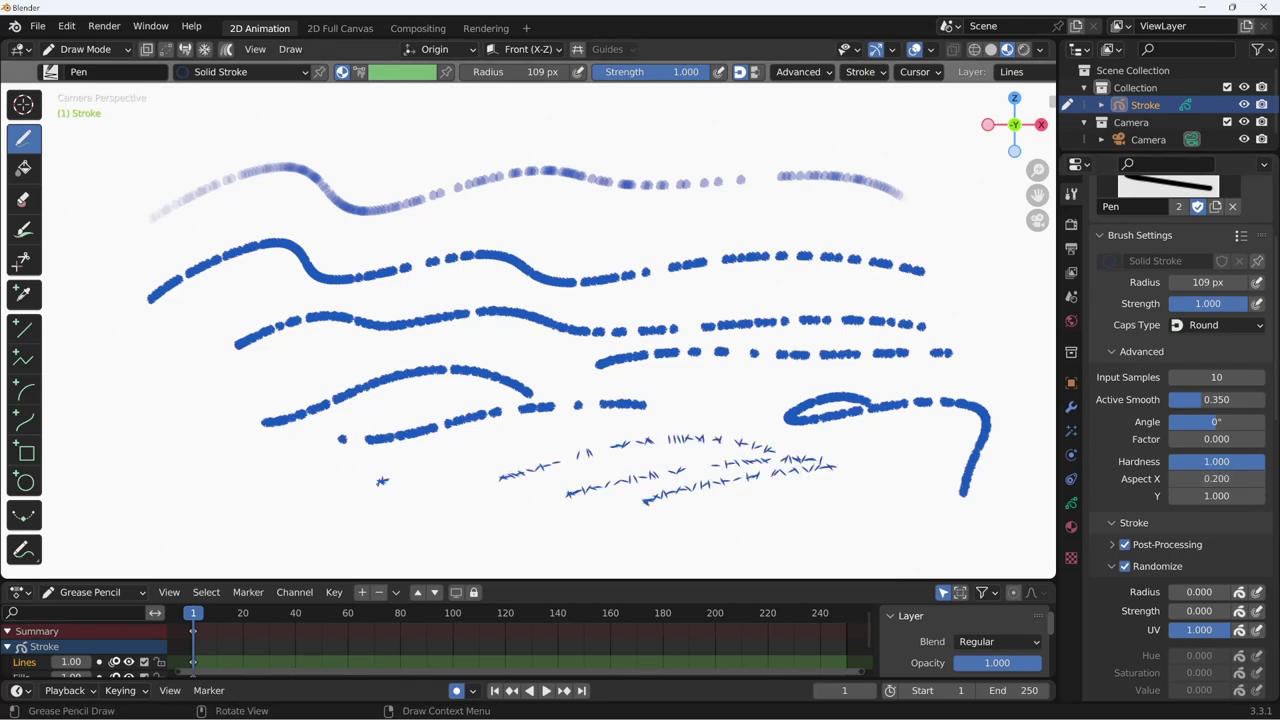
pyautogui.moveTo(381, 481); pyautogui.dragTo(630, 428)
# - Reset random UV to 0 and draw three thin dashed strokes at the lower left
pyautogui.press('BackSpace')
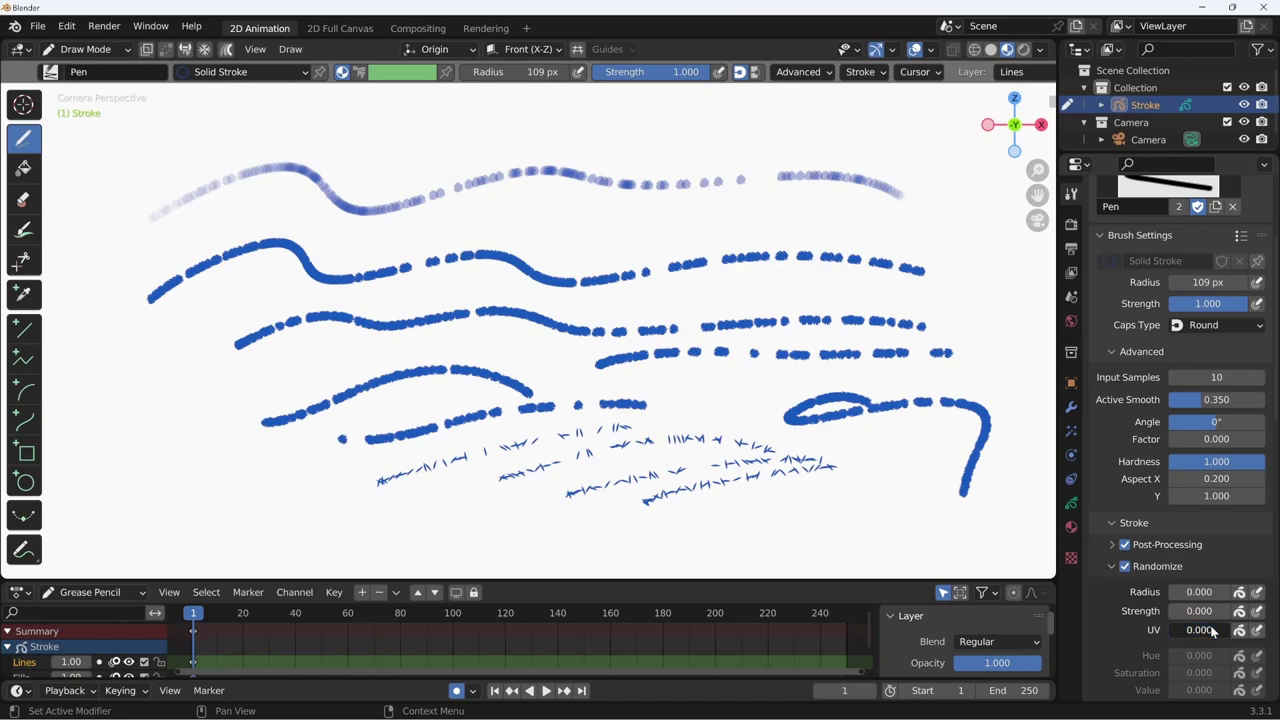
pyautogui.press('Return')
pyautogui.moveTo(205, 490); pyautogui.dragTo(455, 425)
pyautogui.moveTo(180, 531); pyautogui.dragTo(475, 478)
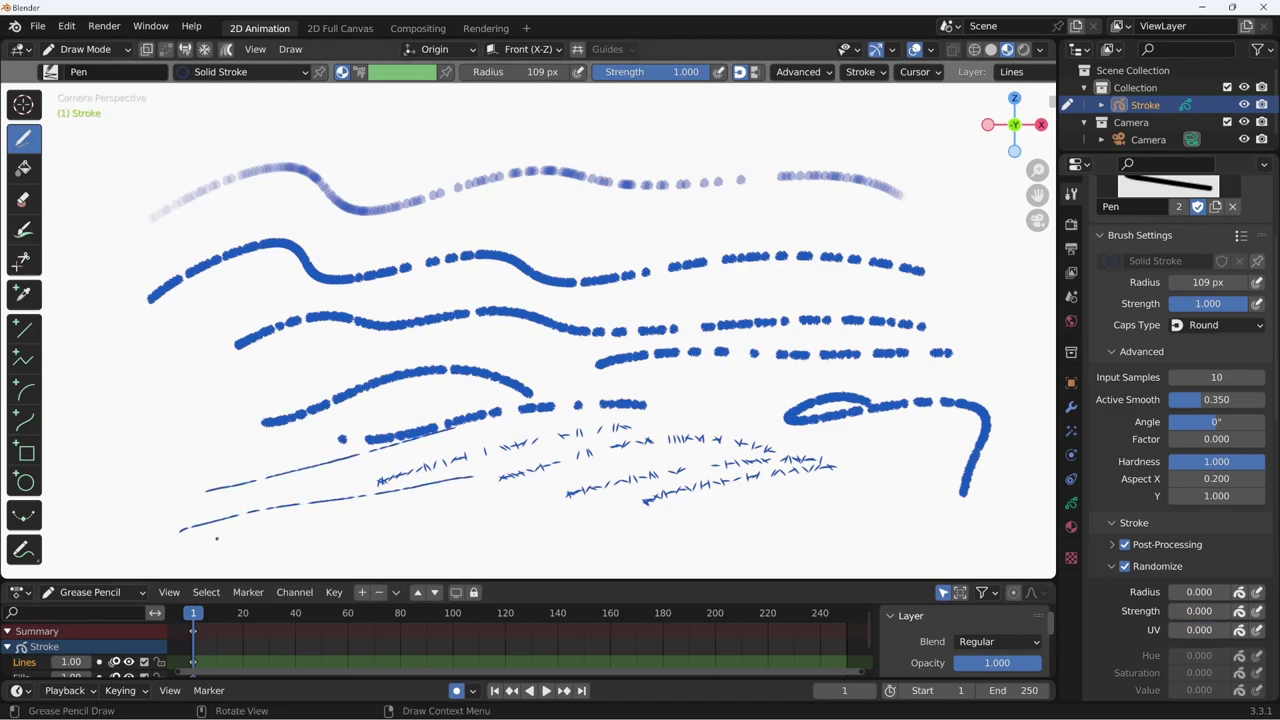
pyautogui.moveTo(216, 538); pyautogui.dragTo(528, 494)
# - Set Aspect X to 0.1 and draw three thin curved strokes on the left
pyautogui.doubleClick(1216, 478)
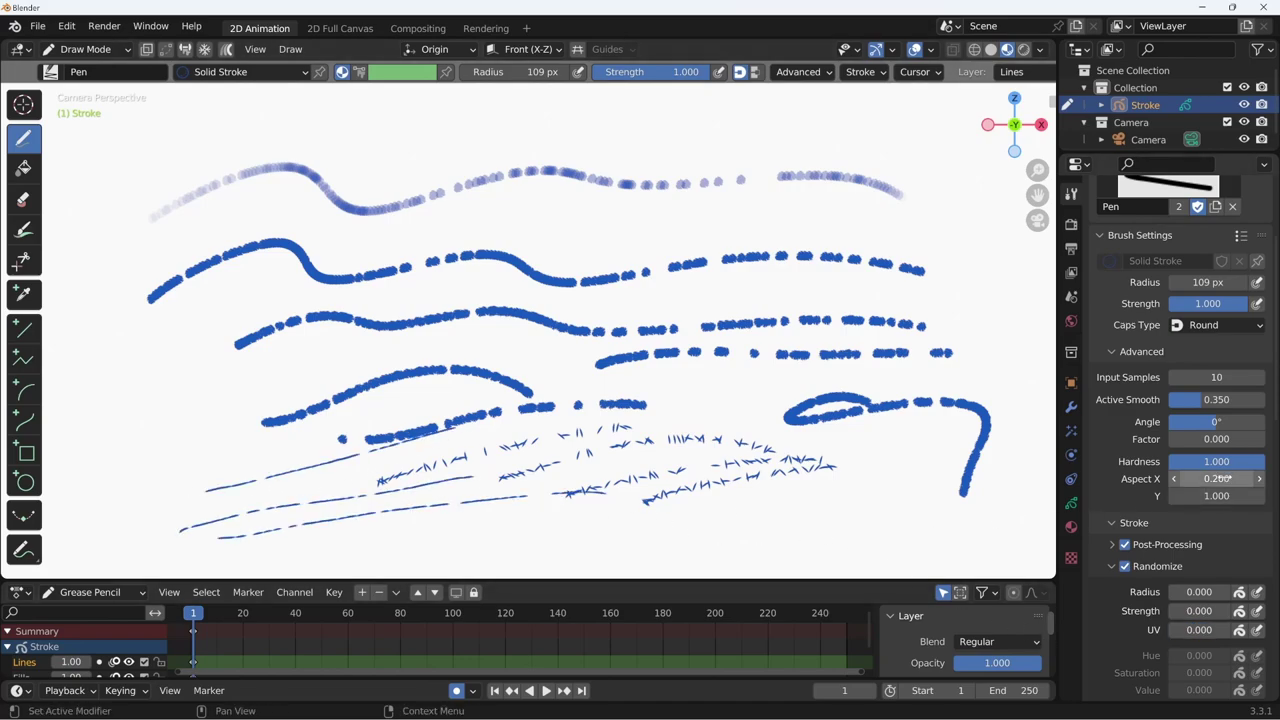
pyautogui.write('0.1')
pyautogui.press('Return')
pyautogui.moveTo(172, 448); pyautogui.dragTo(615, 392)
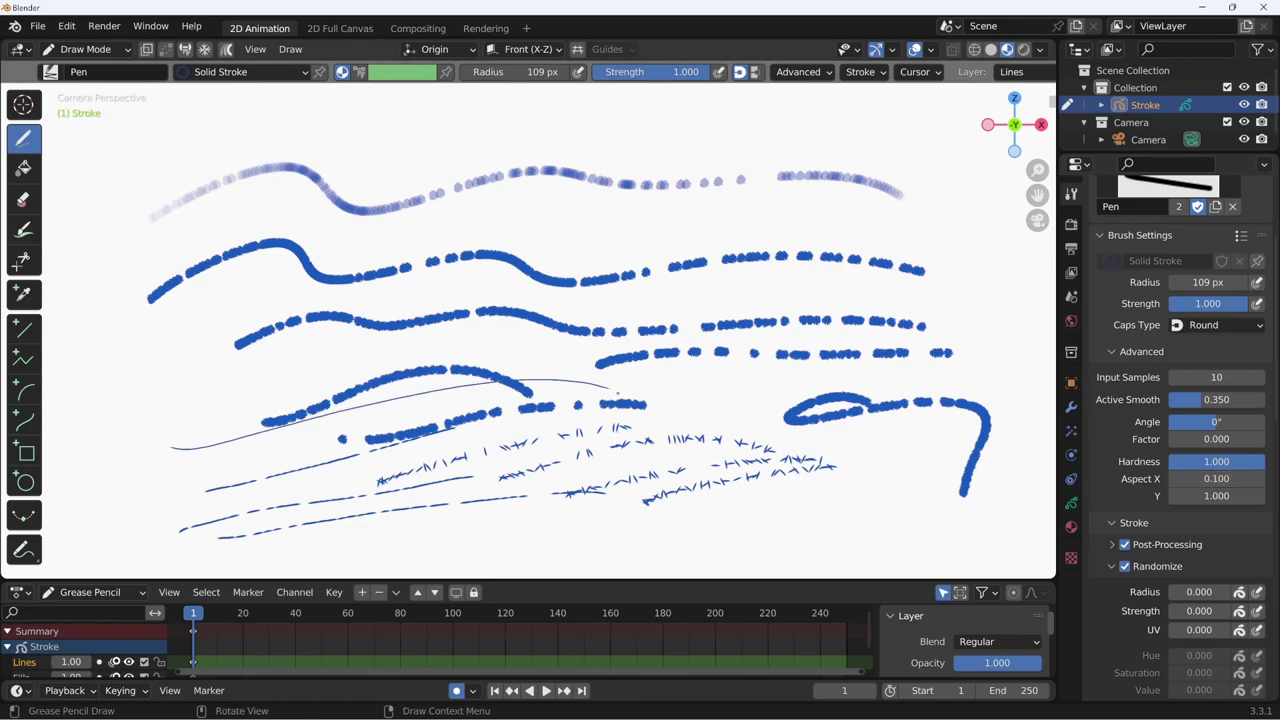
pyautogui.moveTo(185, 422); pyautogui.dragTo(376, 330)
pyautogui.moveTo(280, 405); pyautogui.dragTo(510, 332)
# - Set Aspect X to 1 and Aspect Y to 0.1, then draw four hatched arcs at lower right
pyautogui.click(1216, 478)
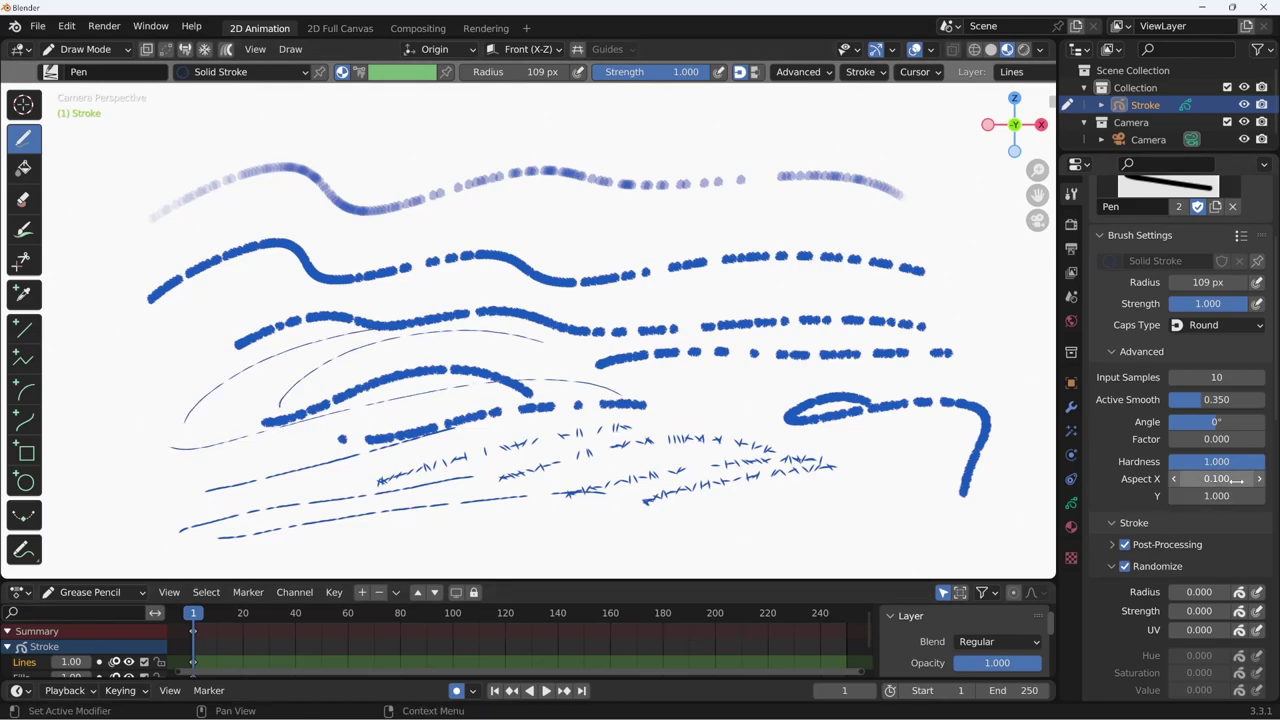
pyautogui.write('1')
pyautogui.press('Return')
pyautogui.doubleClick(1216, 496)
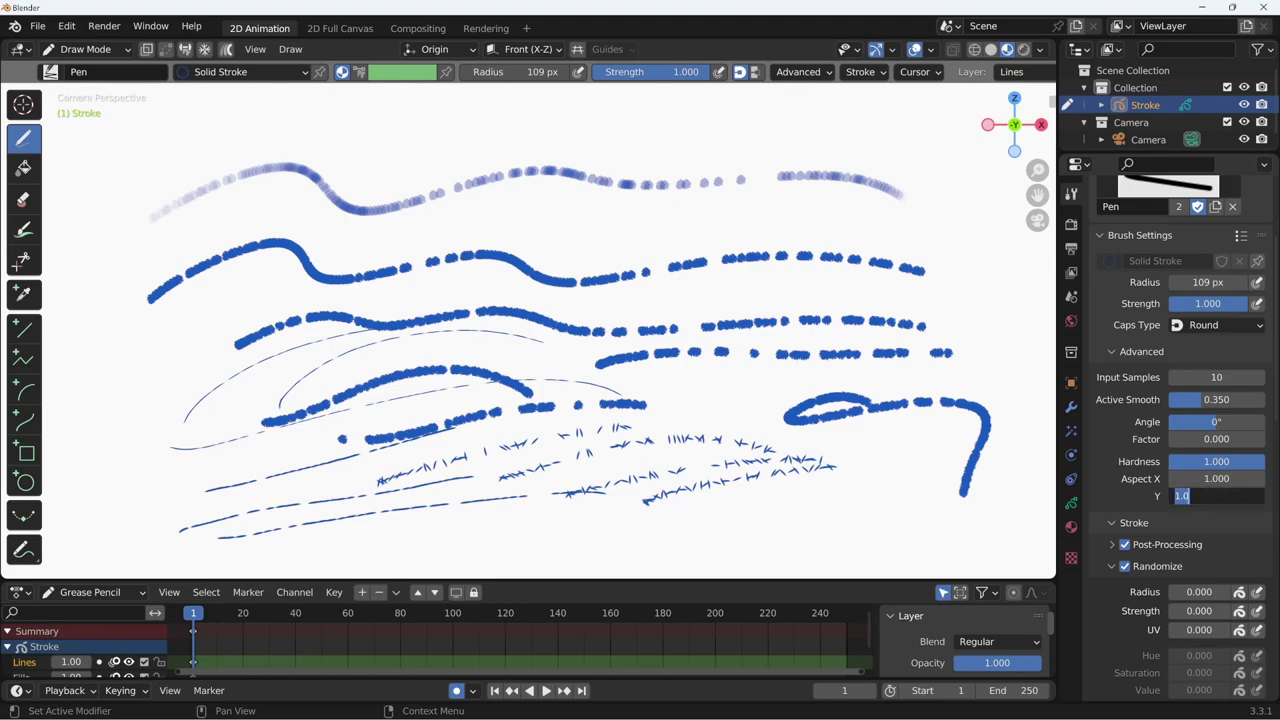
pyautogui.write('0.1')
pyautogui.press('Return')
pyautogui.moveTo(748, 512); pyautogui.dragTo(870, 476)
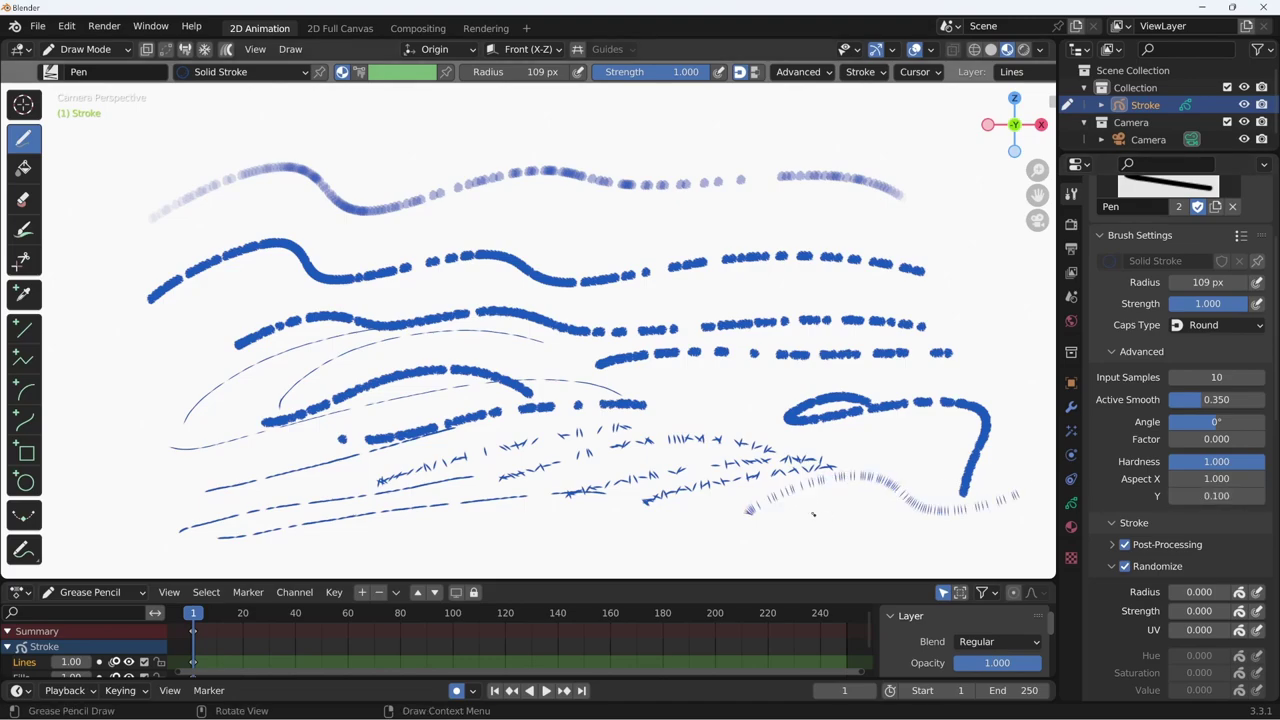
pyautogui.moveTo(806, 516); pyautogui.dragTo(950, 512)
pyautogui.moveTo(758, 522); pyautogui.dragTo(935, 538)
pyautogui.moveTo(675, 468); pyautogui.dragTo(860, 432)
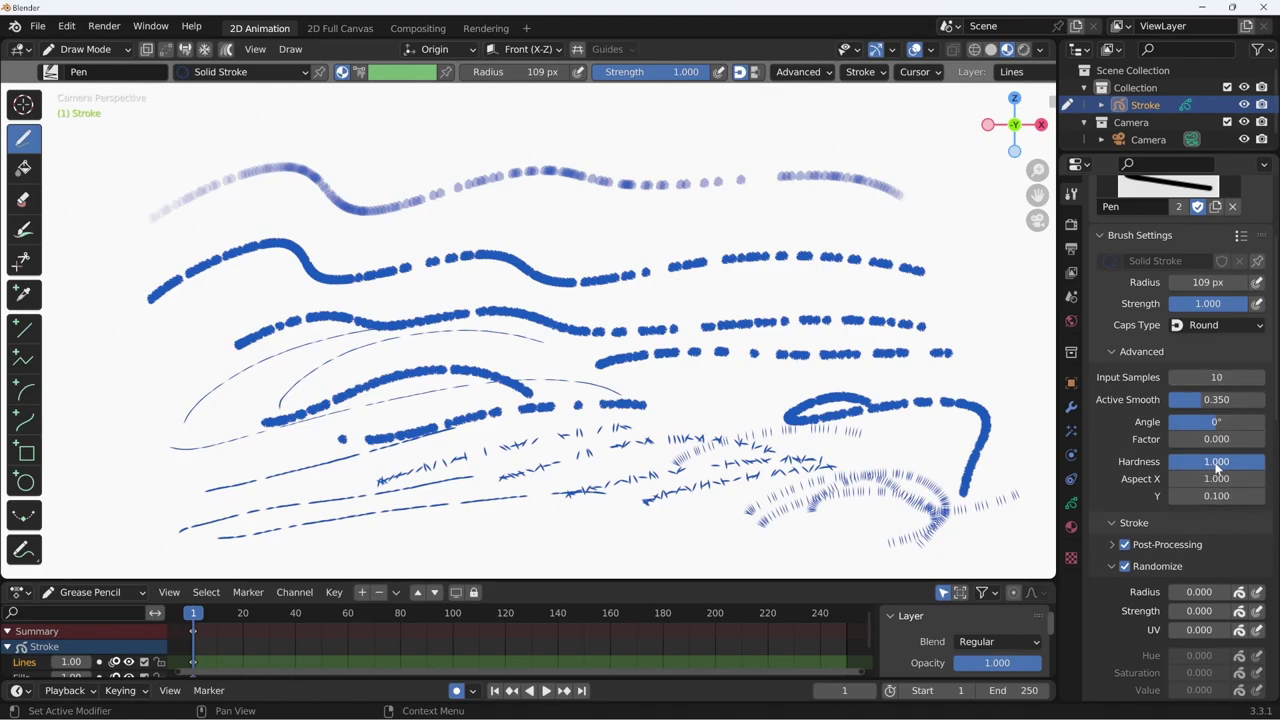
# - Switch to the Marker Bold brush and draw three soft marker strokes across the top
pyautogui.click(78, 71)
pyautogui.click(284, 120)
pyautogui.moveTo(275, 140); pyautogui.dragTo(820, 138)
pyautogui.moveTo(720, 170); pyautogui.dragTo(840, 150)
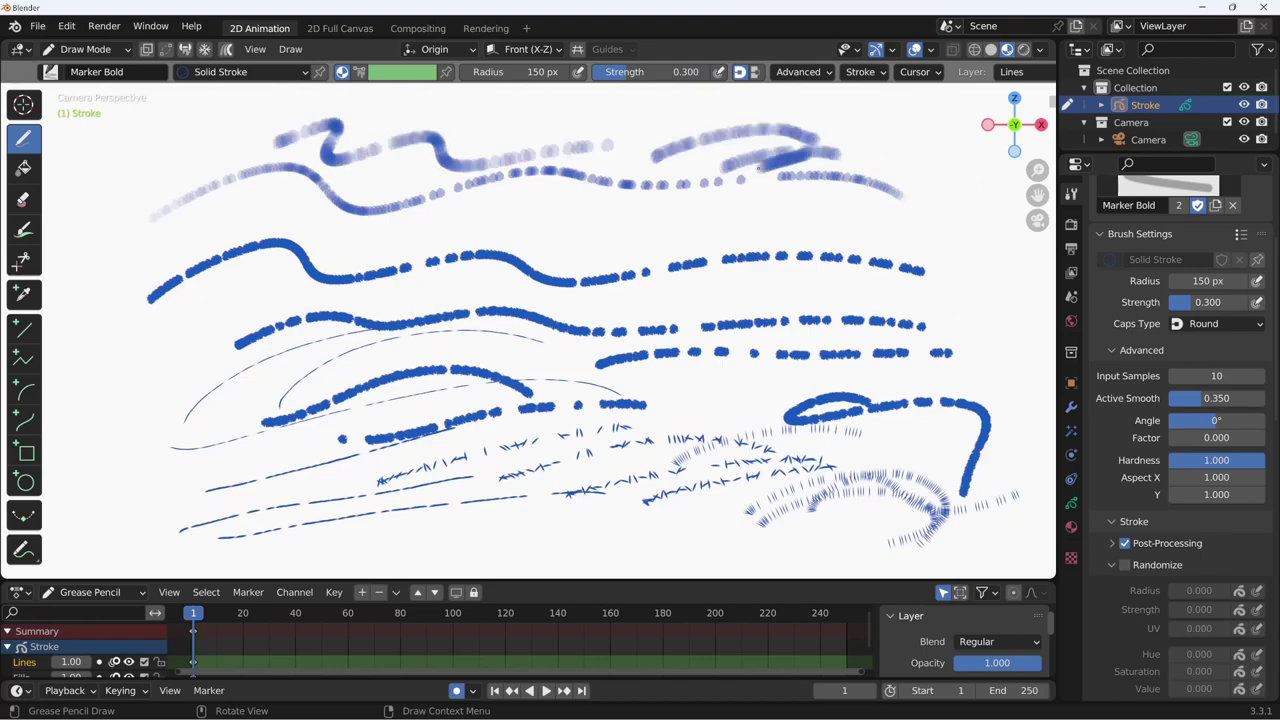
pyautogui.moveTo(760, 178)
pyautogui.mouseDown()
pyautogui.moveTo(920, 150)
pyautogui.moveTo(900, 195)
pyautogui.mouseUp()
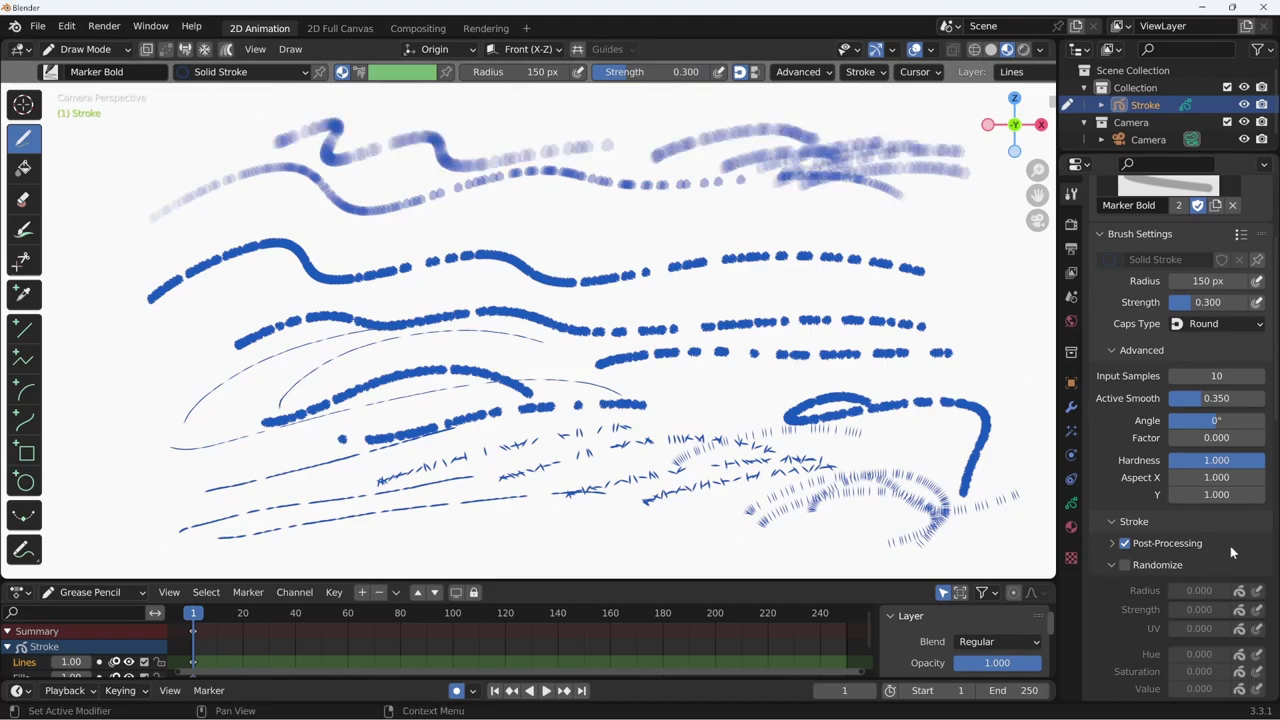
# - Set Aspect X to 0.5 and draw two faint marker strokes at the upper right
pyautogui.click(1216, 477)
pyautogui.write('0.5')
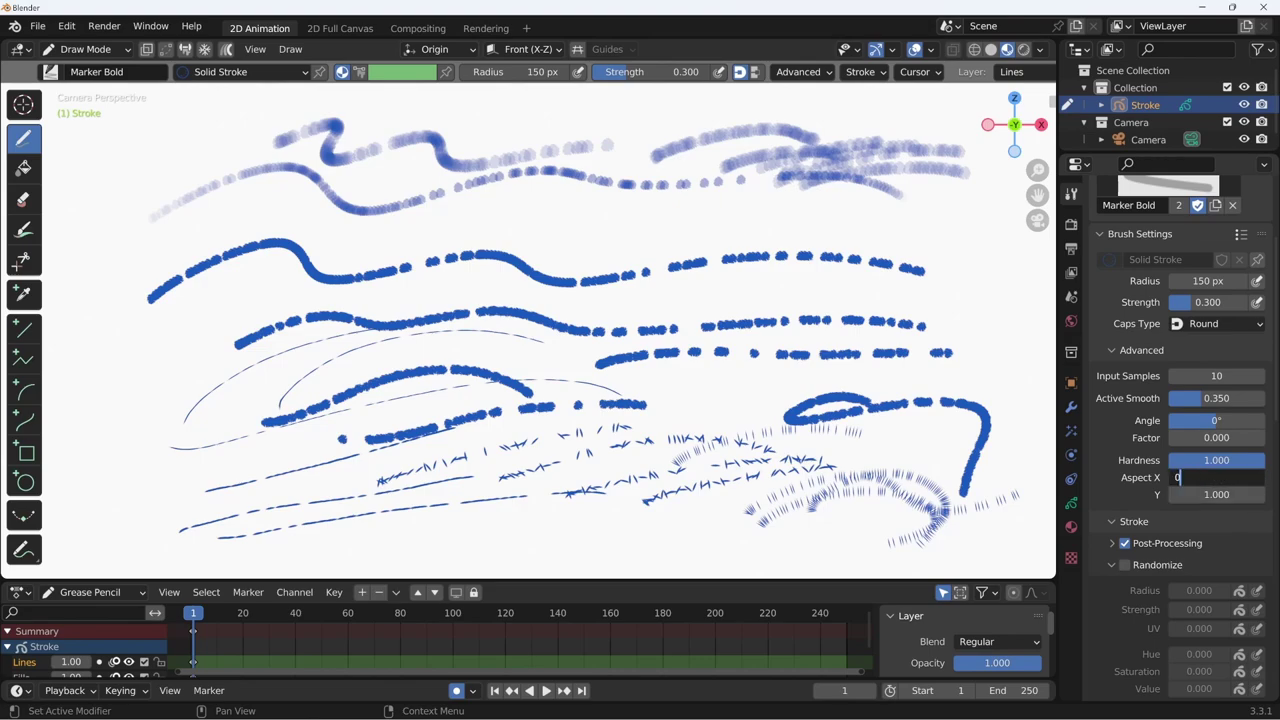
pyautogui.press('Return')
pyautogui.moveTo(906, 350); pyautogui.dragTo(1040, 300)
pyautogui.moveTo(822, 303); pyautogui.dragTo(1025, 265)
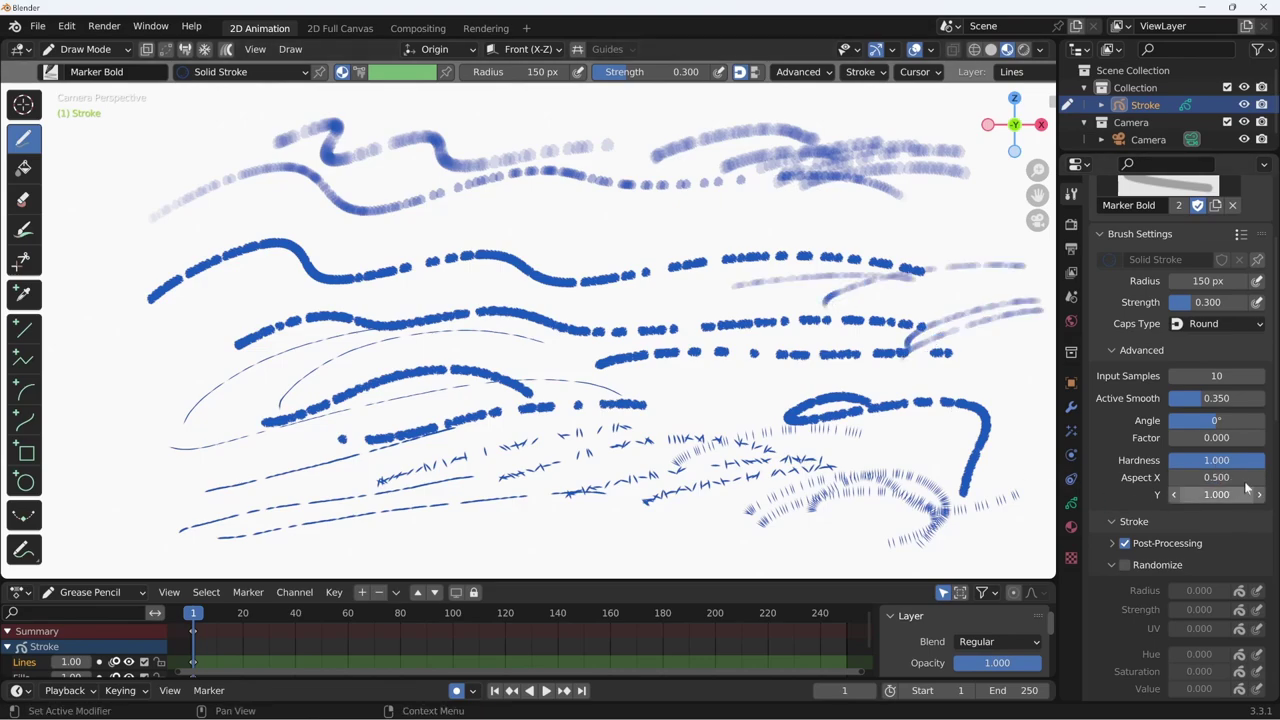
# - Set Aspect X to 0.2 and draw thin soft strokes in the upper right
pyautogui.doubleClick(1216, 477)
pyautogui.write('0.2')
pyautogui.press('Return')
pyautogui.moveTo(700, 258)
pyautogui.mouseDown()
pyautogui.moveTo(893, 216)
pyautogui.moveTo(950, 218)
pyautogui.mouseUp()
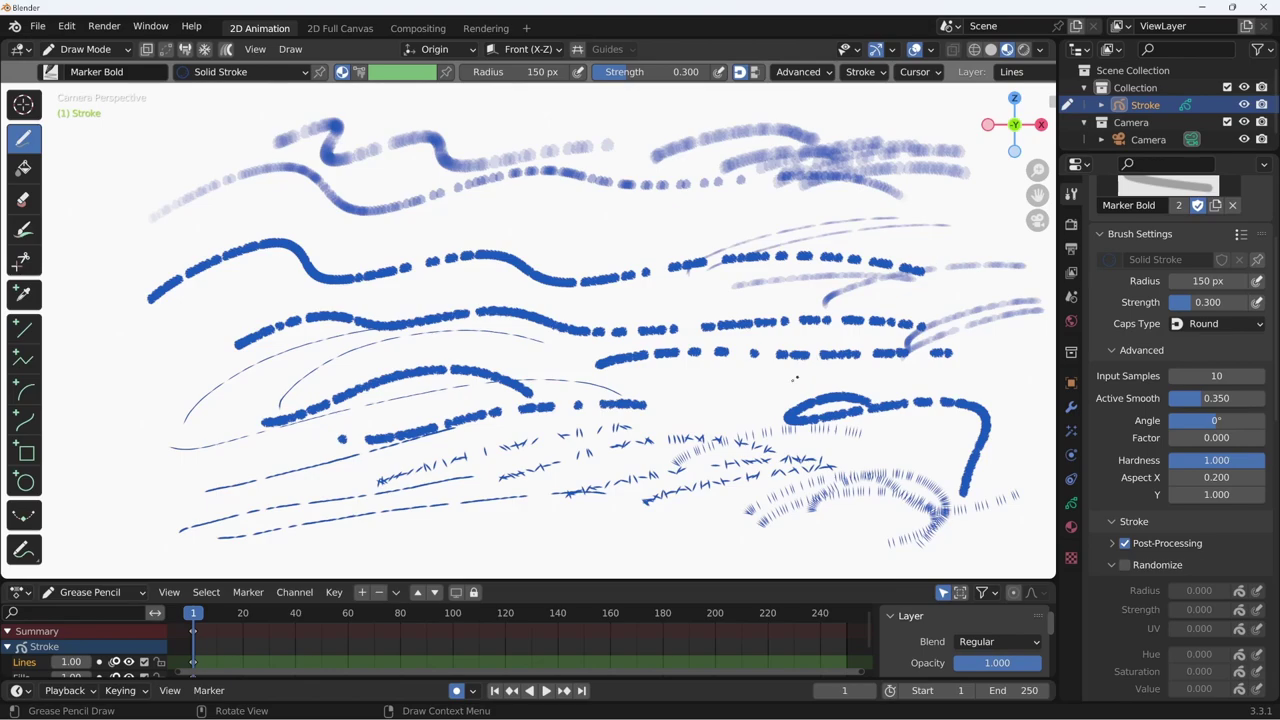
# - Set Aspect X to 0.35 and draw an oval plus a long faint stroke
pyautogui.doubleClick(1216, 477)
pyautogui.write('0.35')
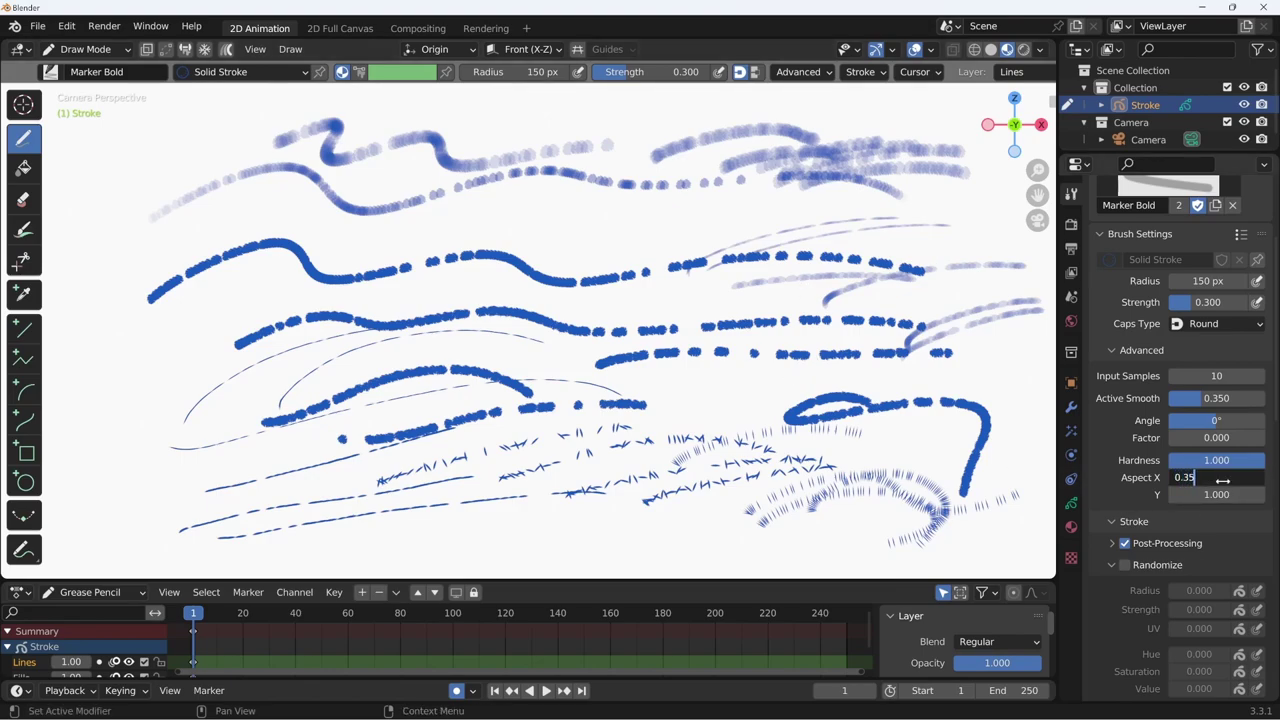
pyautogui.press('Return')
pyautogui.moveTo(880, 292); pyautogui.dragTo(920, 330)
pyautogui.moveTo(635, 398); pyautogui.dragTo(892, 372)
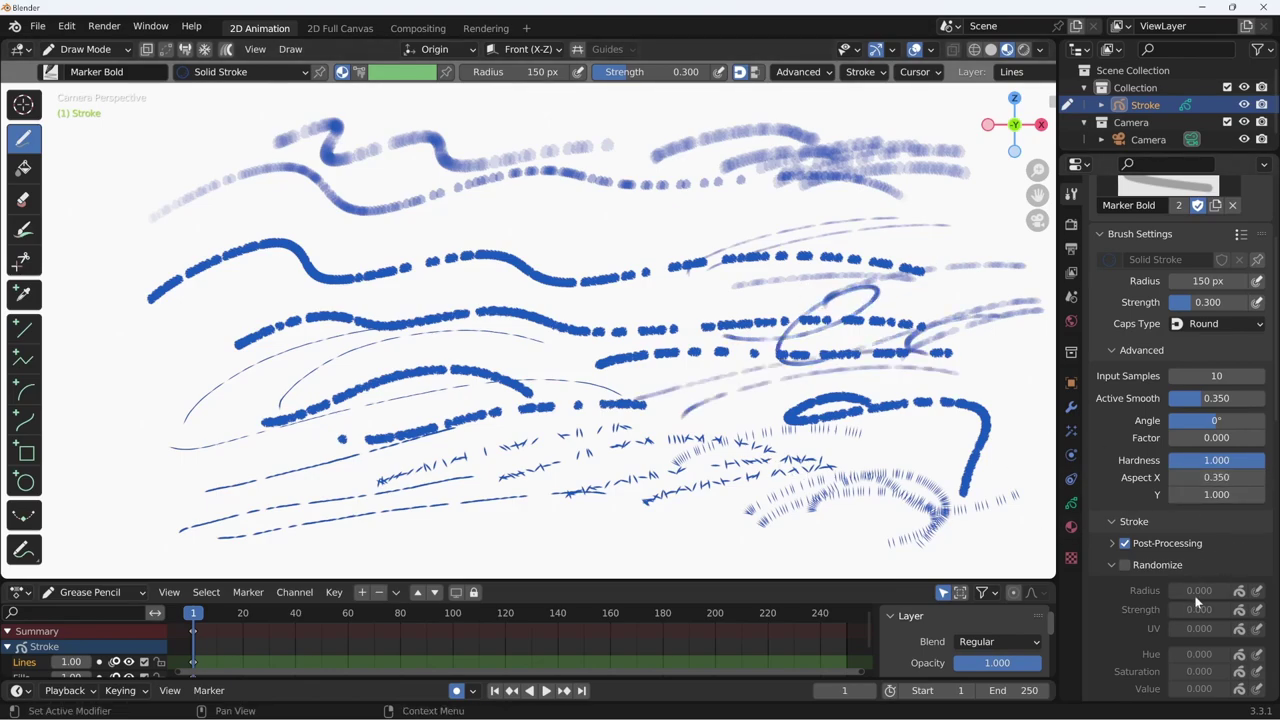
# - Turn on the brush's stroke Randomize option
pyautogui.scroll(-3, 1194, 594)
pyautogui.click(1124, 453)
pyautogui.click(1160, 453)
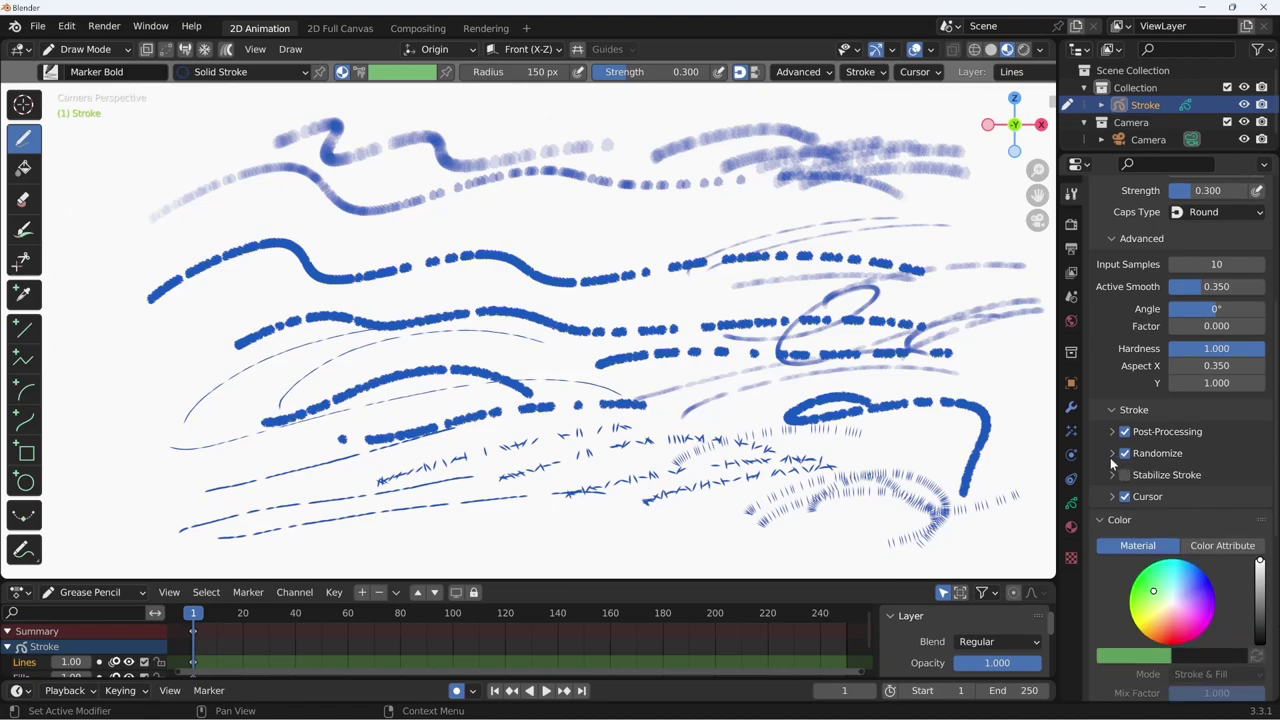
# - Set random Strength to 0.5 and draw a faint test stroke
pyautogui.click(1112, 453)
pyautogui.doubleClick(1200, 497)
pyautogui.write('0.5')
pyautogui.press('Return')
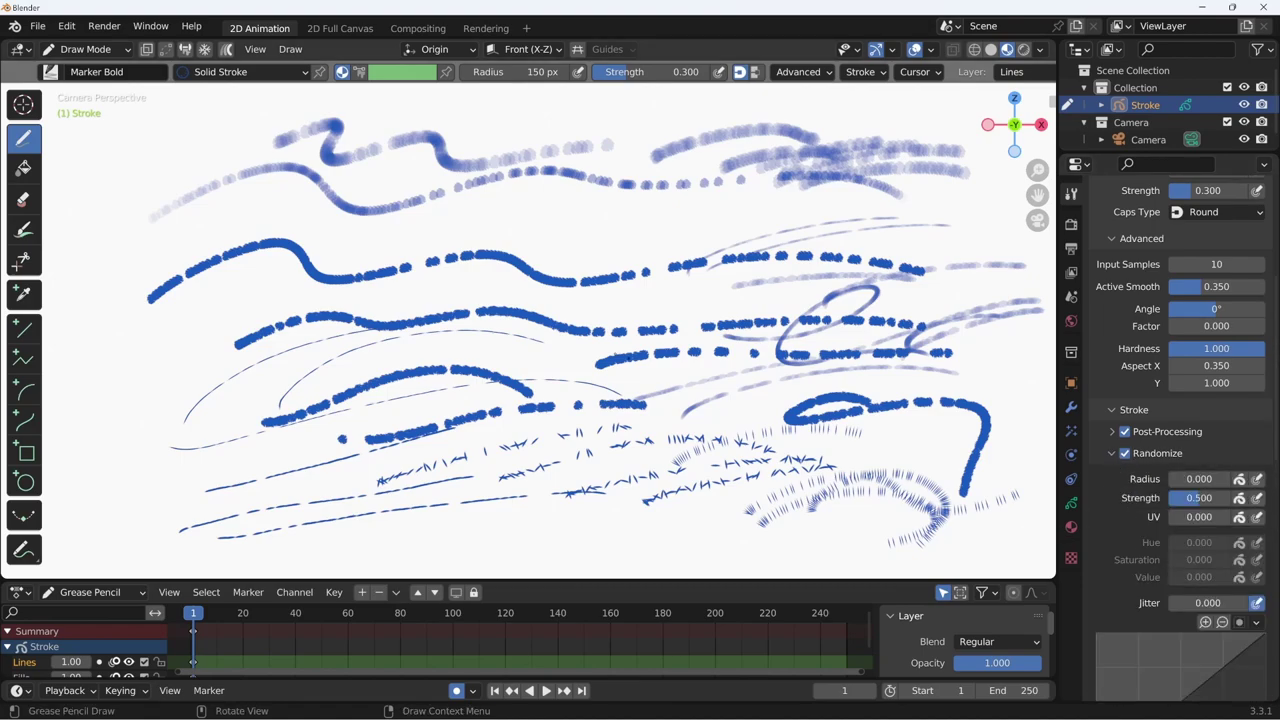
pyautogui.moveTo(578, 356); pyautogui.dragTo(736, 340)
# - Try random UV at 0.5, then settle on 0.05, drawing faint test strokes each time
pyautogui.doubleClick(1215, 517)
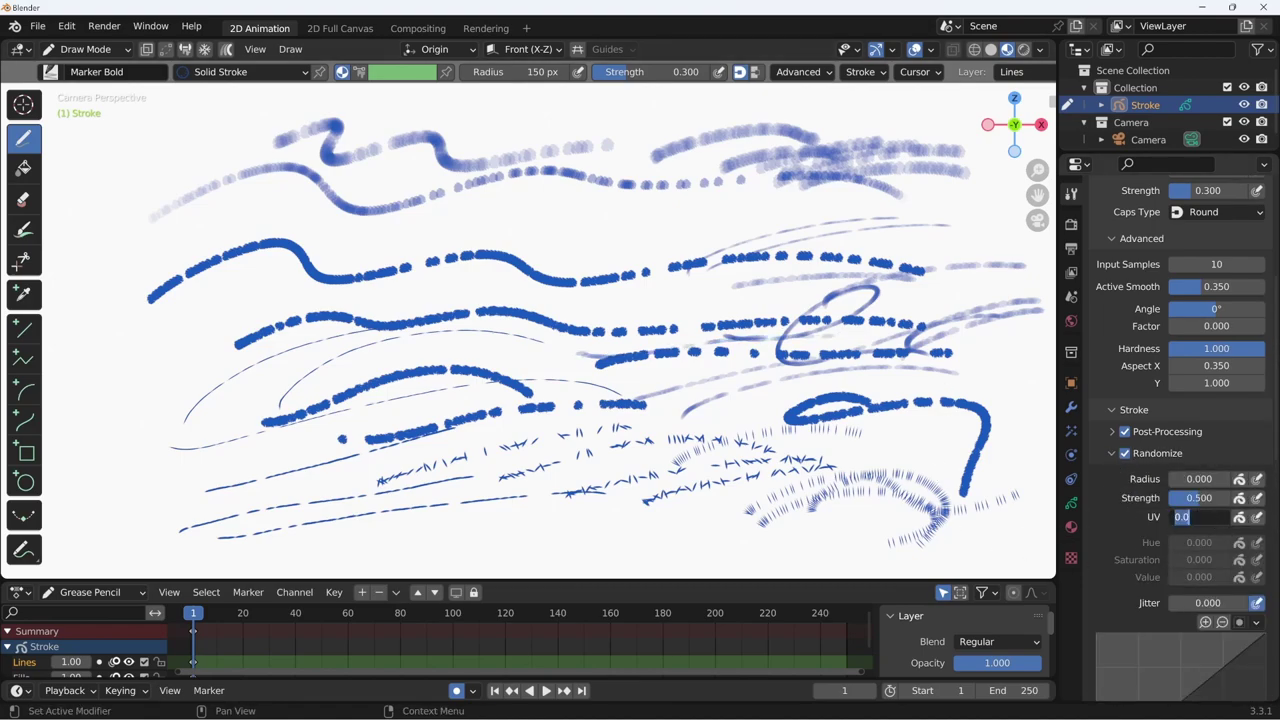
pyautogui.write('0.5')
pyautogui.press('Return')
pyautogui.moveTo(540, 270); pyautogui.dragTo(778, 234)
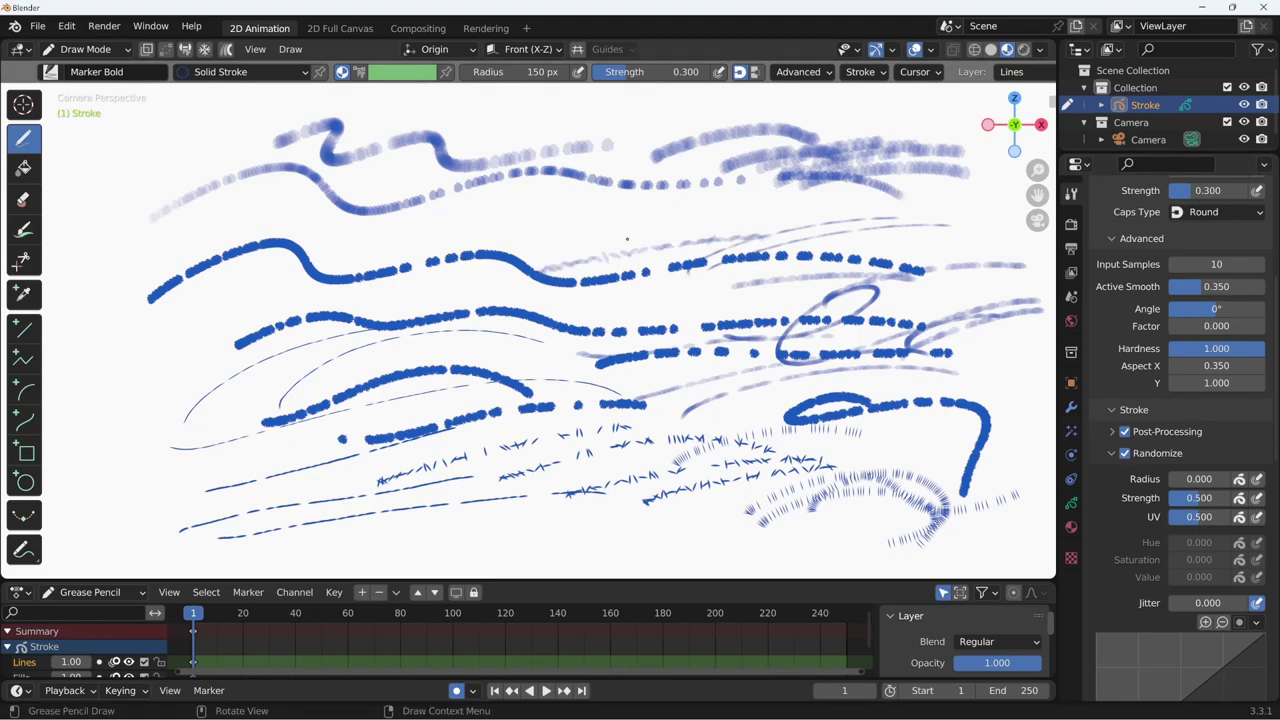
pyautogui.doubleClick(1215, 517)
pyautogui.write('0.05')
pyautogui.press('Return')
pyautogui.moveTo(552, 235)
pyautogui.mouseDown()
pyautogui.moveTo(782, 216)
pyautogui.moveTo(724, 210)
pyautogui.mouseUp()
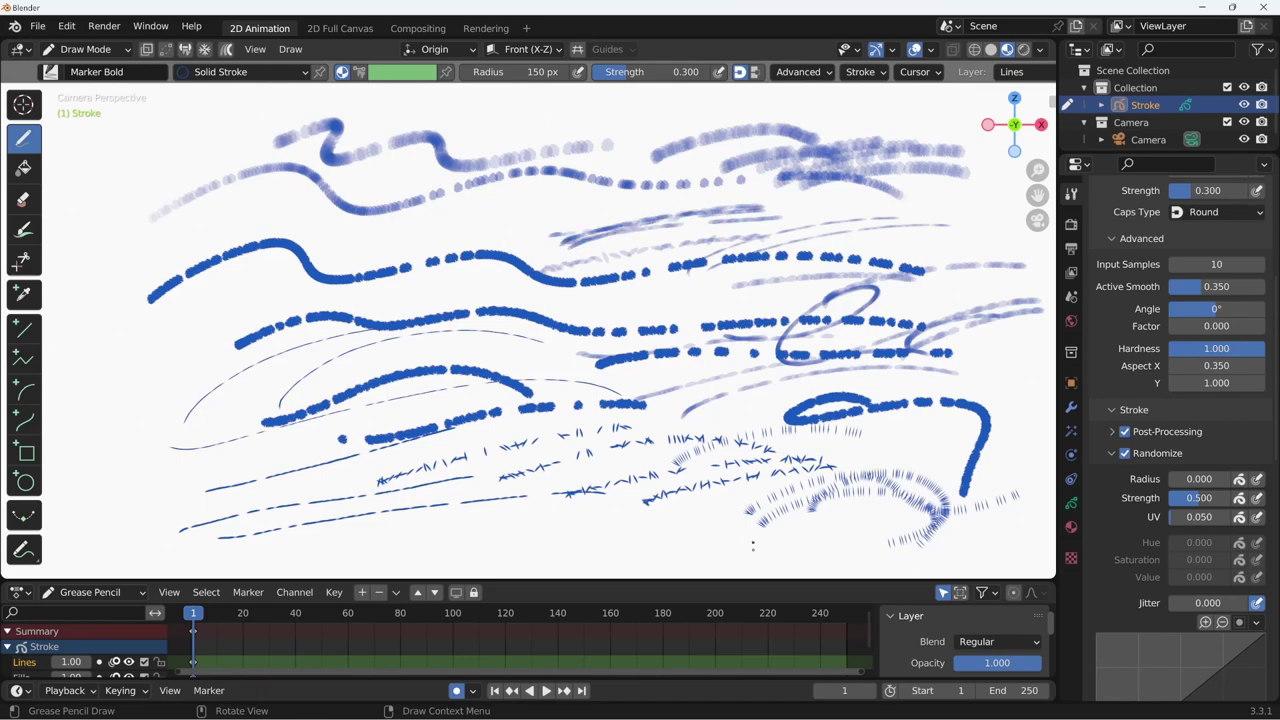
# - Set post-processing Subdivision Steps to 2 and draw two faint strokes on the right
pyautogui.click(1160, 431)
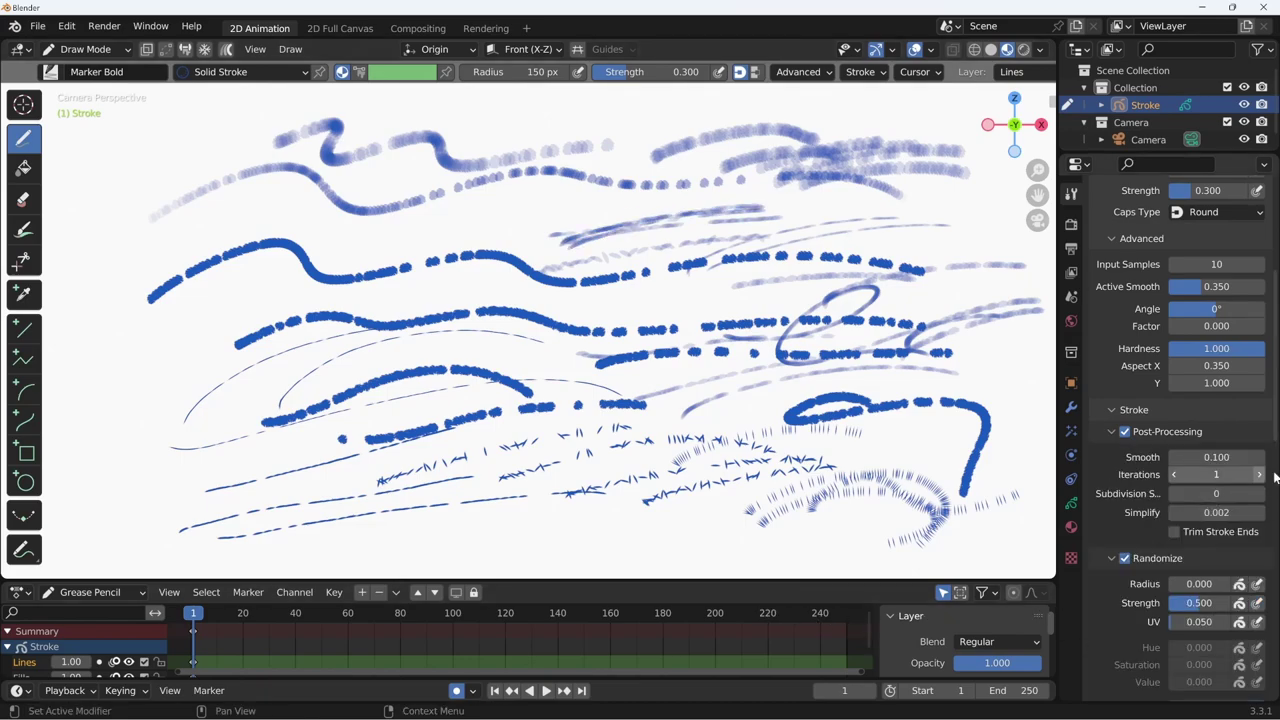
pyautogui.doubleClick(1216, 493)
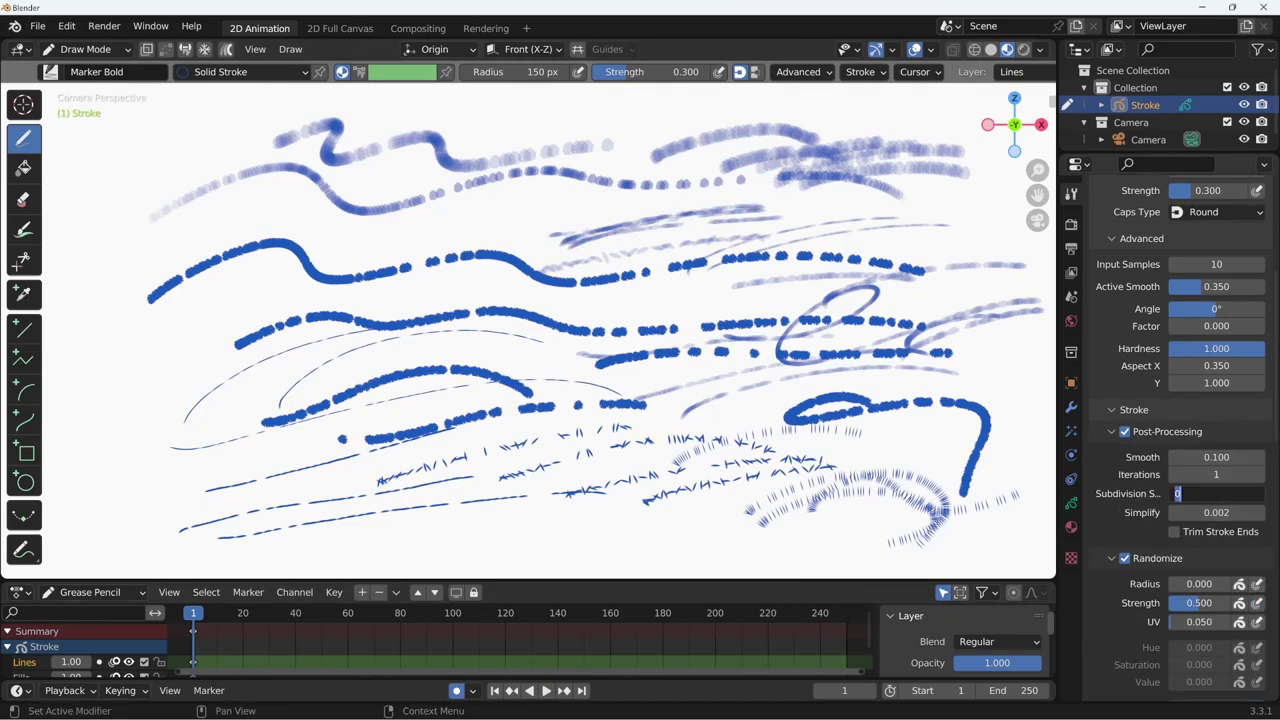
pyautogui.write('2')
pyautogui.press('Return')
pyautogui.moveTo(842, 252); pyautogui.dragTo(988, 229)
pyautogui.moveTo(688, 293); pyautogui.dragTo(940, 248)
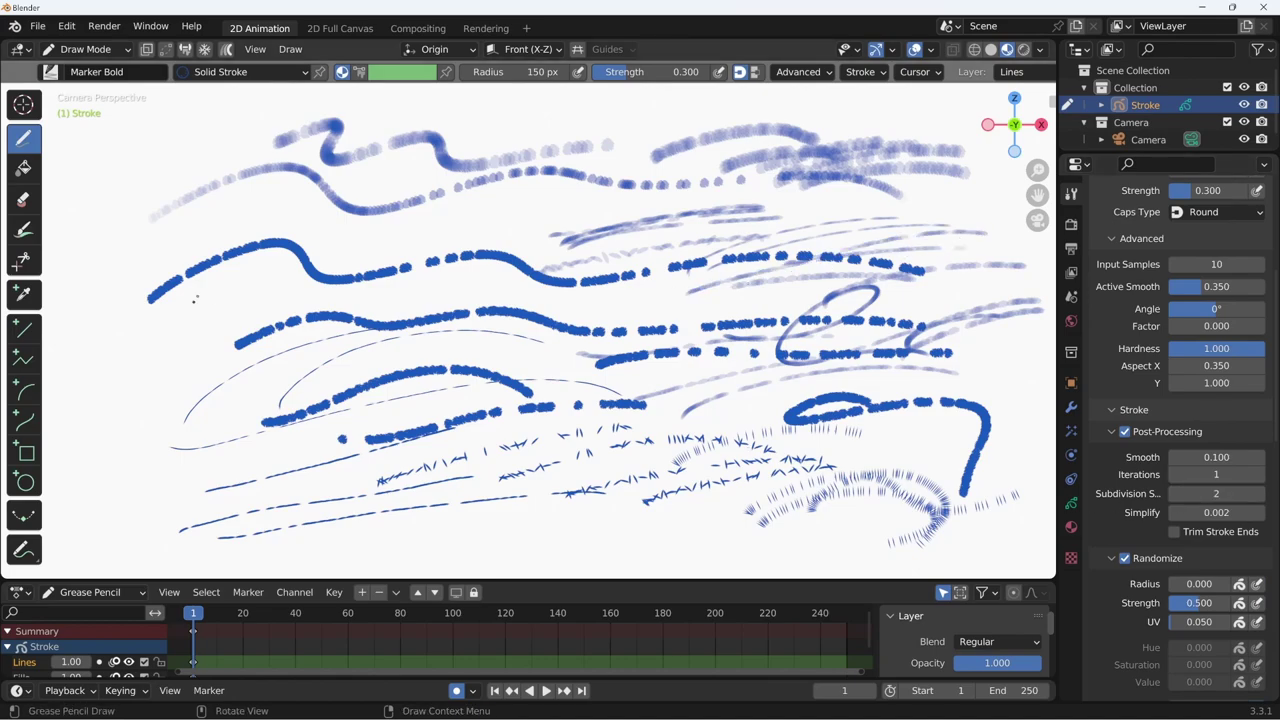
# - Draw three diagonal hatch strokes at the left and a loopy cursive scribble in the middle
pyautogui.moveTo(340, 195); pyautogui.dragTo(198, 296)
pyautogui.moveTo(272, 254)
pyautogui.mouseDown()
pyautogui.moveTo(152, 352)
pyautogui.moveTo(150, 414)
pyautogui.mouseUp()
pyautogui.moveTo(262, 318); pyautogui.dragTo(182, 416)
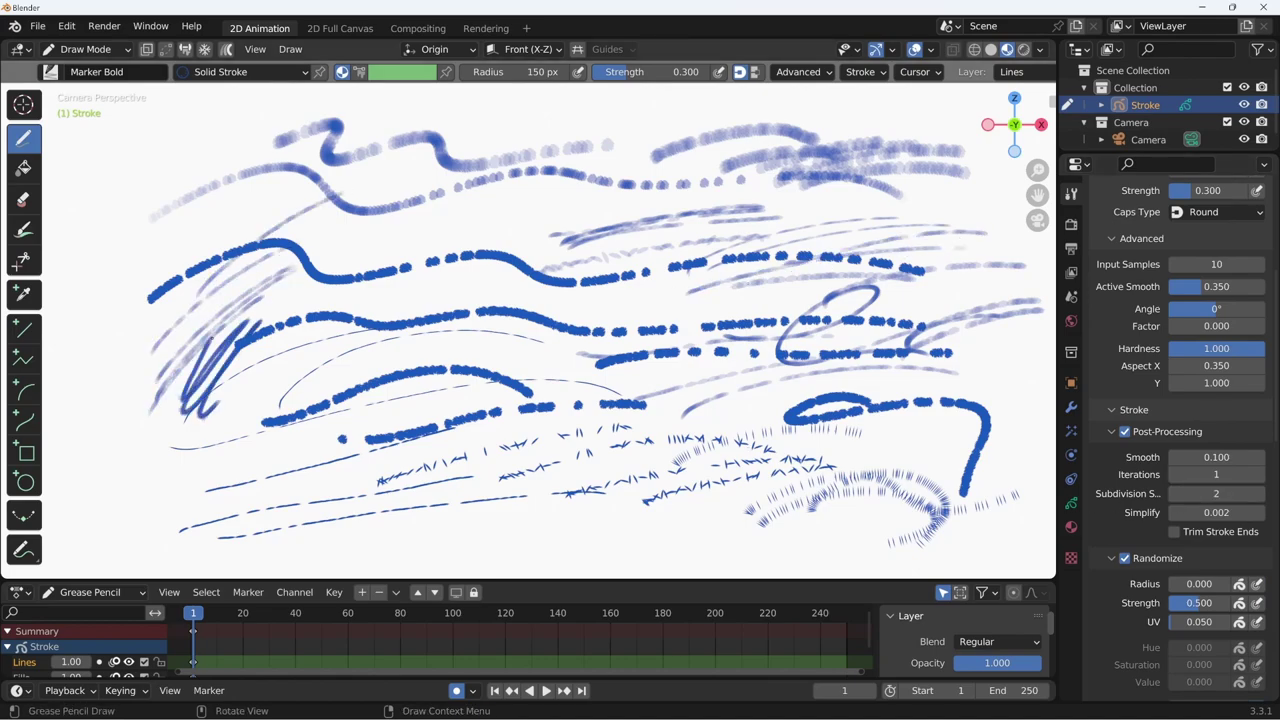
pyautogui.moveTo(222, 340)
pyautogui.mouseDown()
pyautogui.moveTo(330, 360)
pyautogui.moveTo(380, 335)
pyautogui.moveTo(430, 272)
pyautogui.moveTo(700, 205)
pyautogui.mouseUp()
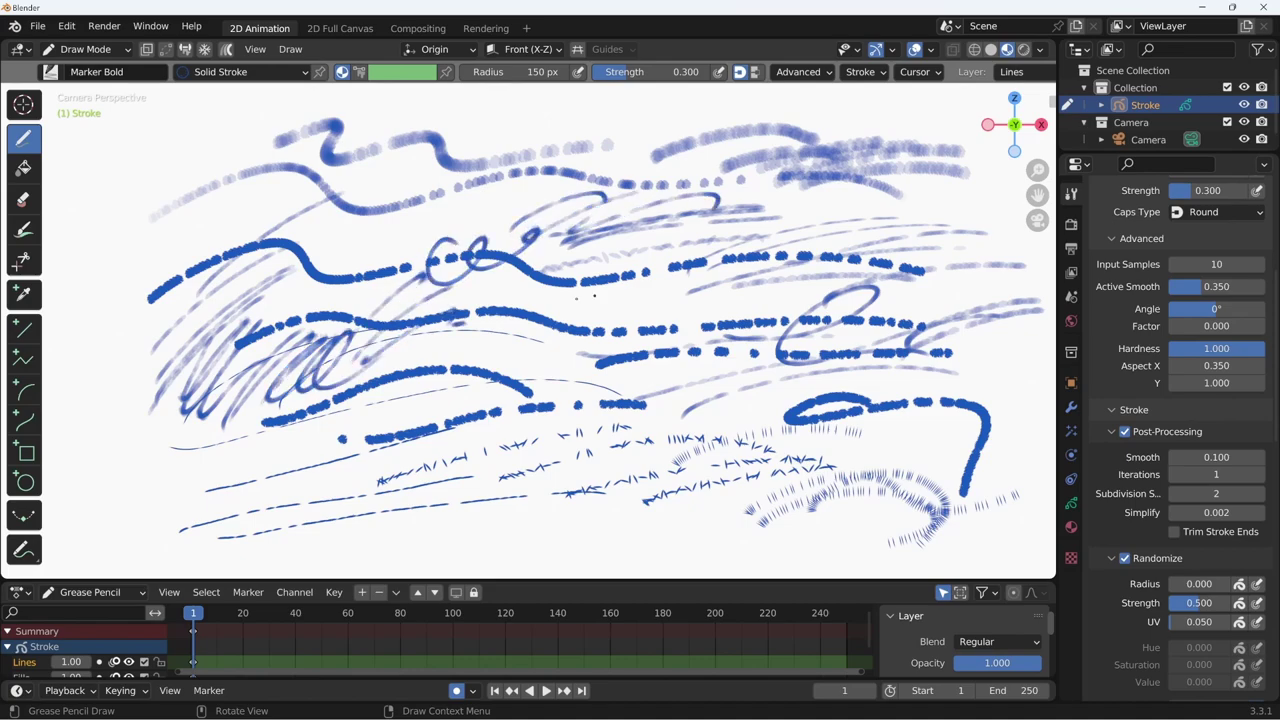
# - Enlarge the brush radius to 266 px and draw a large rising stroke and tall loop at left
pyautogui.press('f')
pyautogui.click(457, 239)
pyautogui.moveTo(198, 258)
pyautogui.mouseDown()
pyautogui.moveTo(360, 210)
pyautogui.moveTo(520, 186)
pyautogui.moveTo(700, 195)
pyautogui.moveTo(770, 150)
pyautogui.moveTo(985, 195)
pyautogui.moveTo(830, 287)
pyautogui.mouseUp()
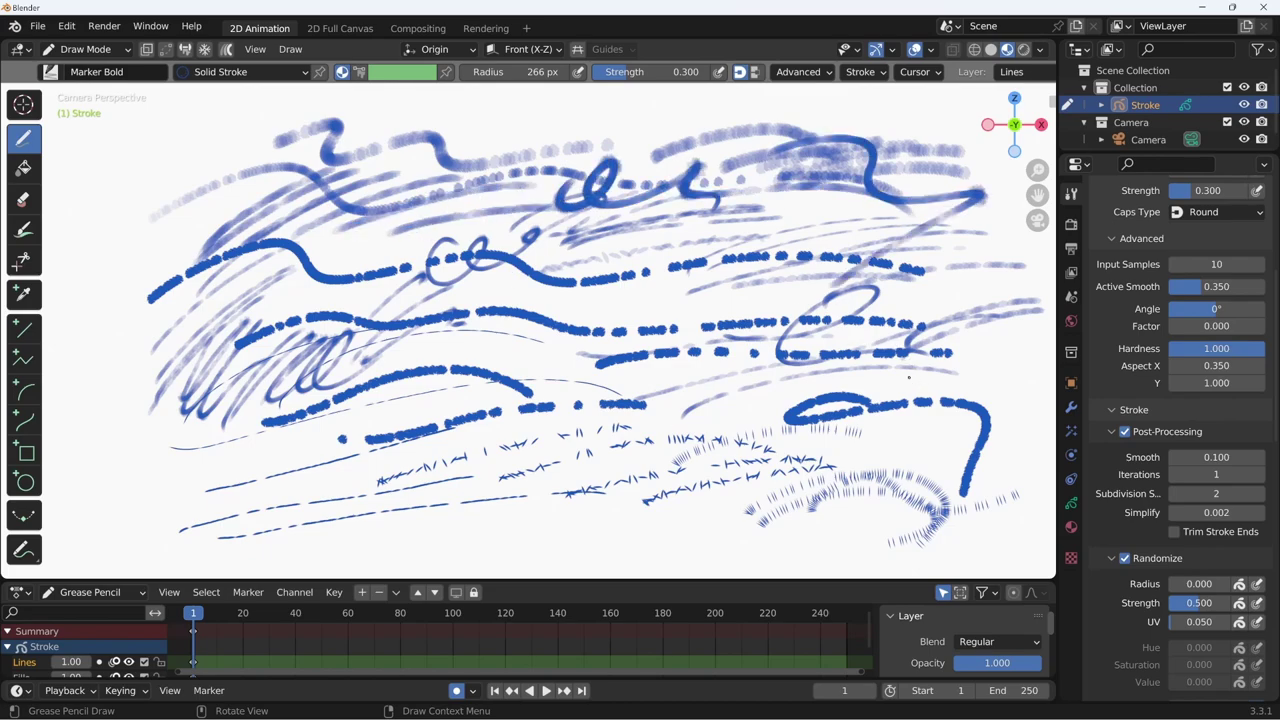
pyautogui.moveTo(150, 196)
pyautogui.mouseDown()
pyautogui.moveTo(240, 380)
pyautogui.moveTo(320, 410)
pyautogui.moveTo(400, 480)
pyautogui.mouseUp()
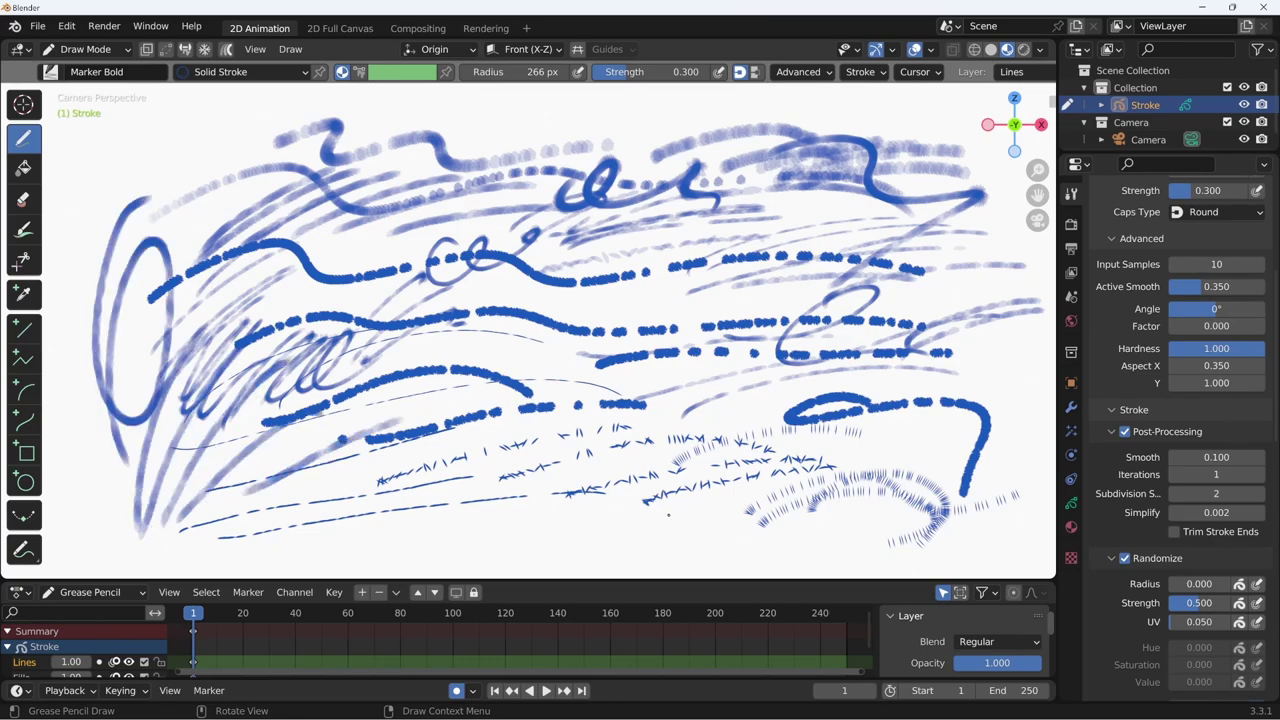